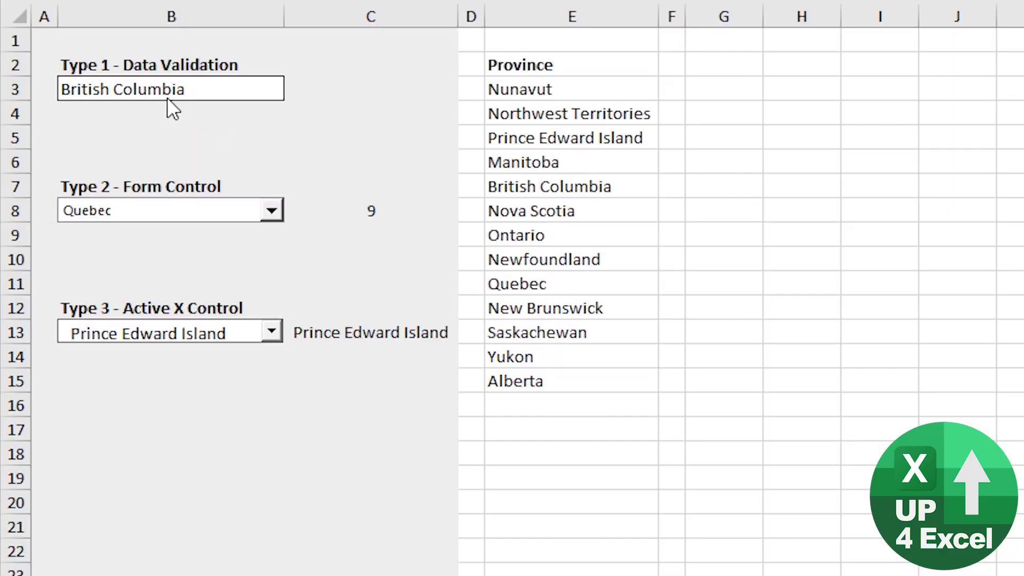
Choose Prince Edward Island in B3's validation drop-down
left_click(166, 94)
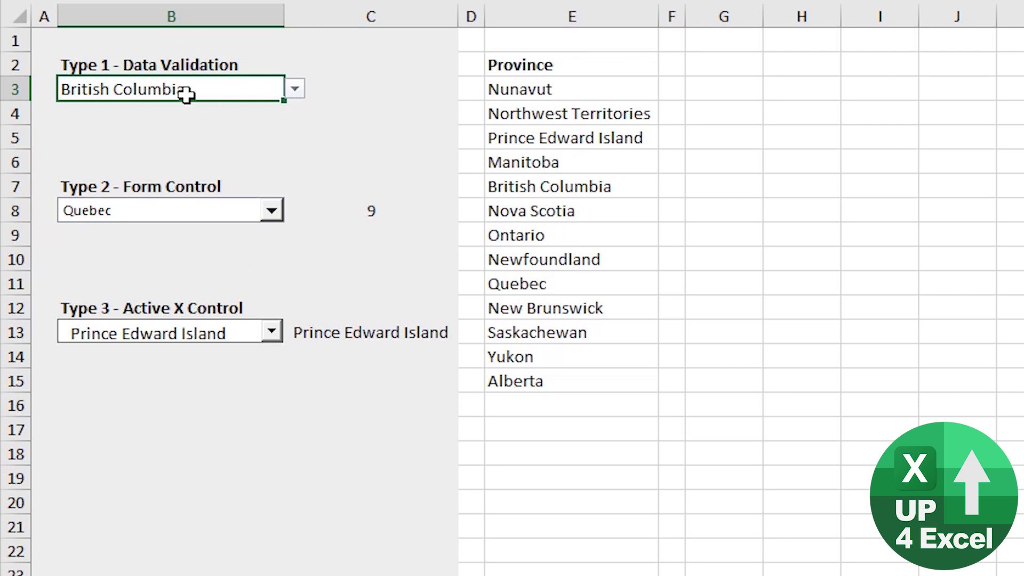
left_click(293, 86)
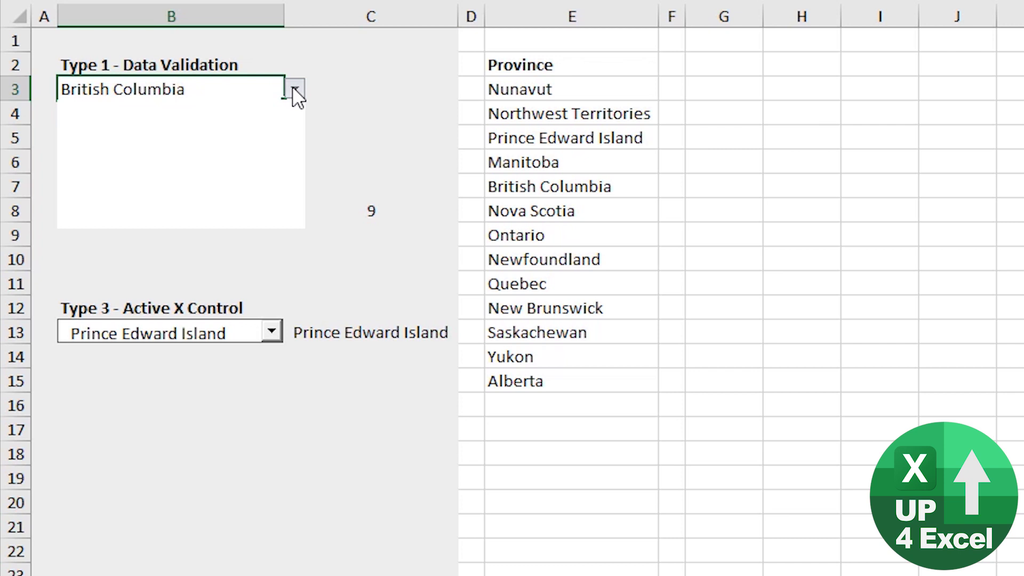
left_click_drag(292, 172, 293, 149)
left_click(248, 141)
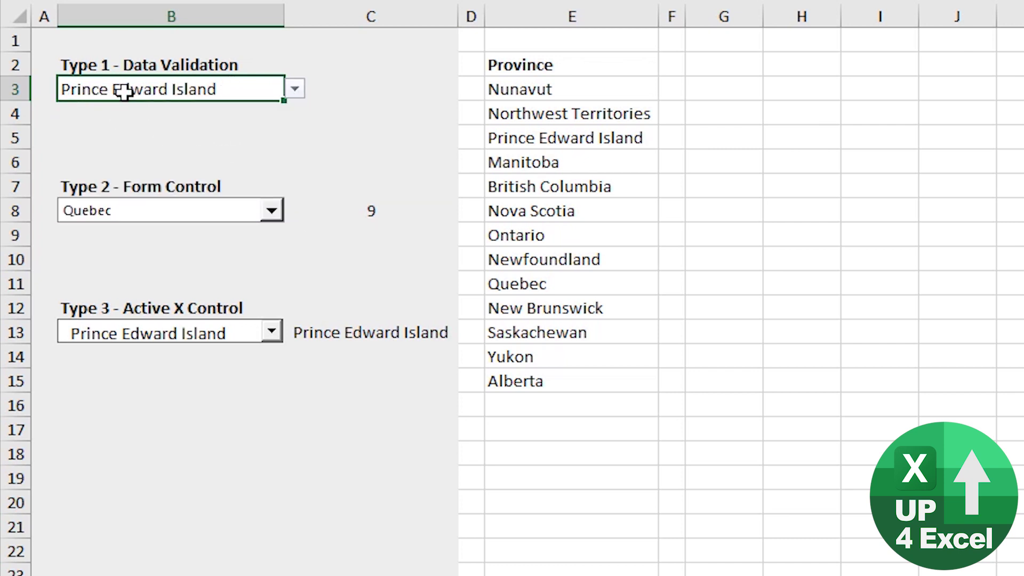
Pick Saskatchewan in the form control drop-down
left_click(272, 213)
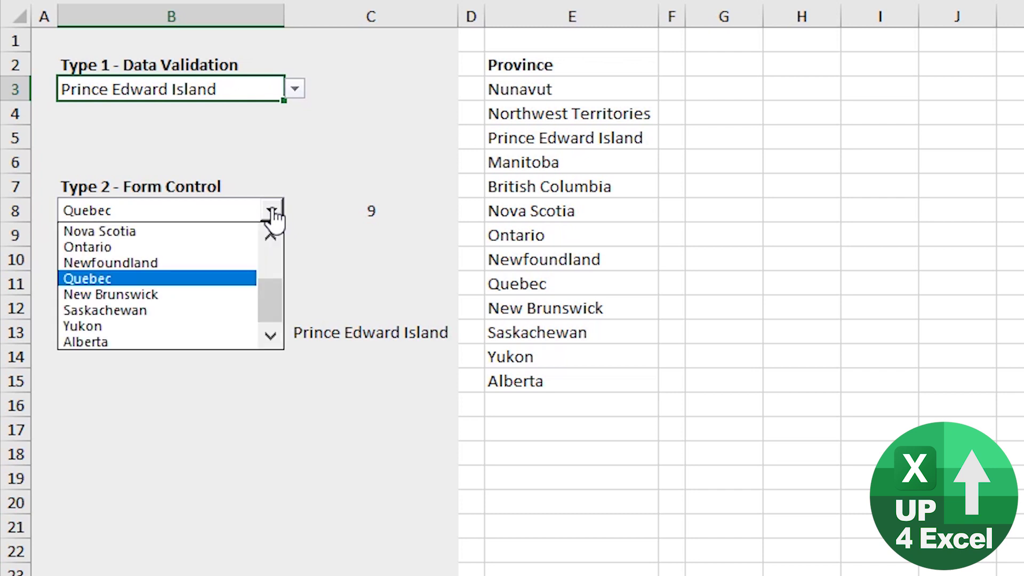
mouse_move(274, 302)
left_mouse_down()
mouse_move(275, 270)
mouse_move(272, 312)
left_mouse_up()
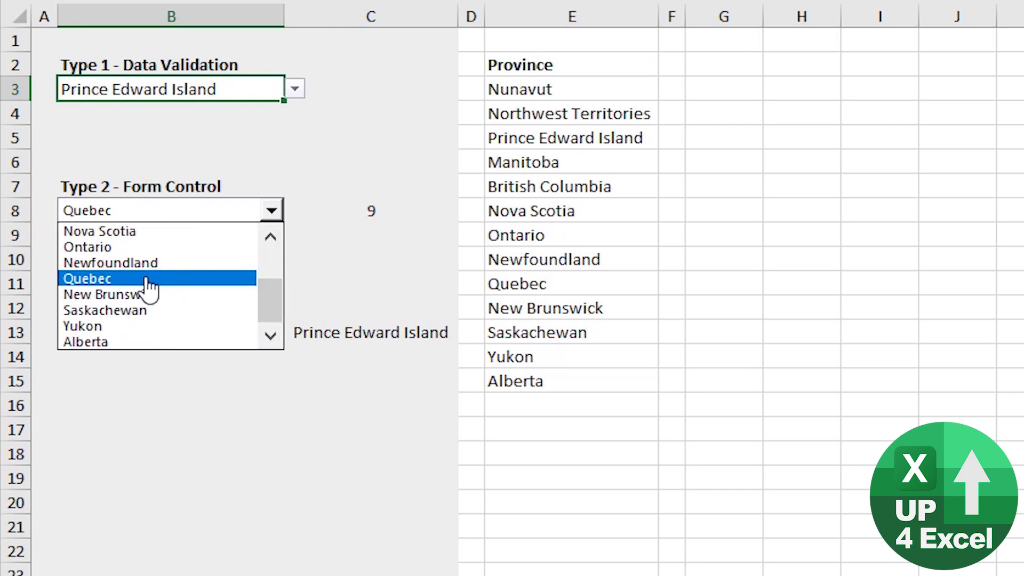
left_click(137, 313)
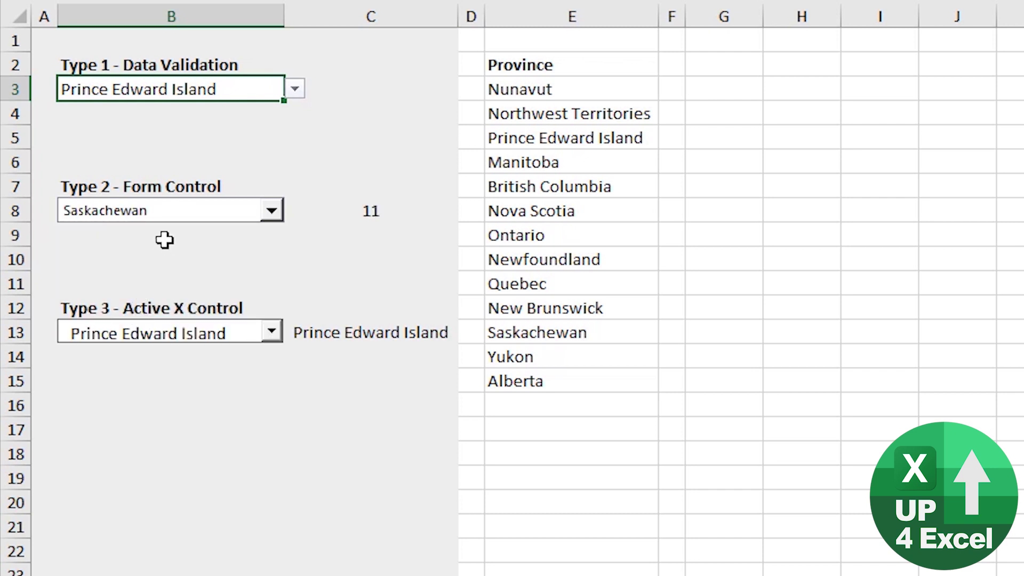
Choose New Brunswick in the ActiveX combo box, then click away to cell B15
left_click(271, 332)
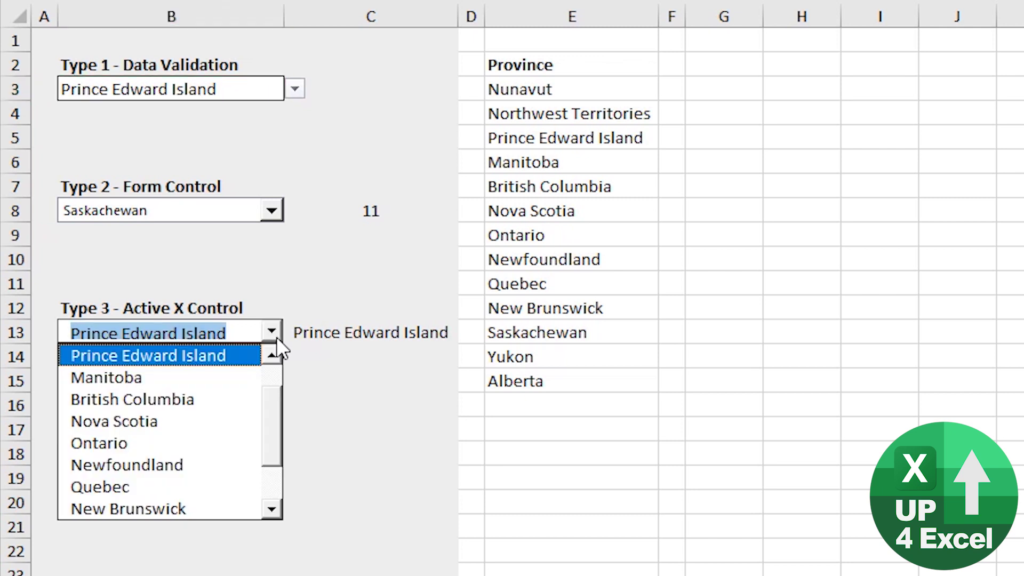
left_click(273, 427)
left_click(197, 444)
left_click(230, 383)
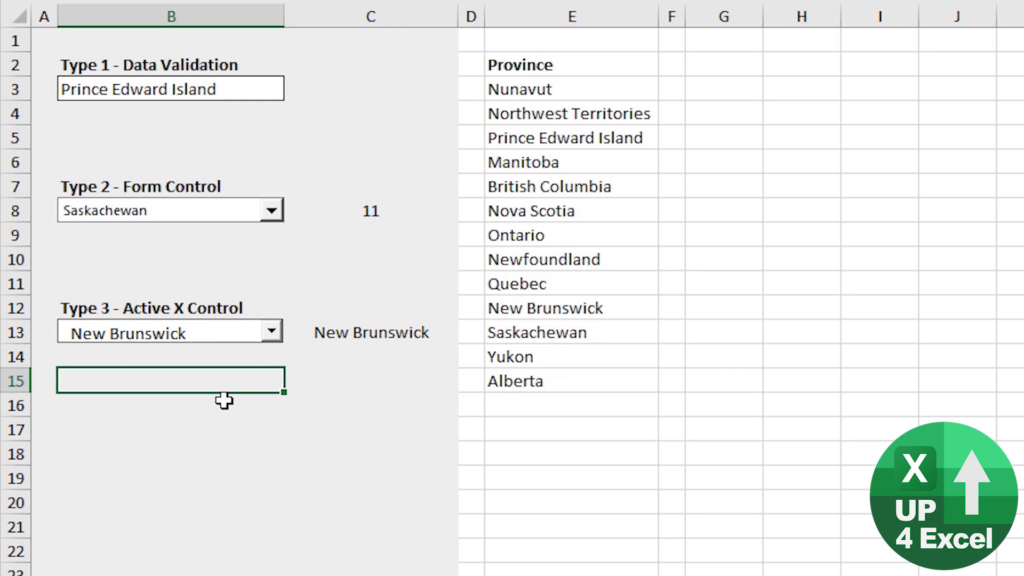
Add the test entry John in E16 below the province names
left_click_drag(567, 85, 576, 377)
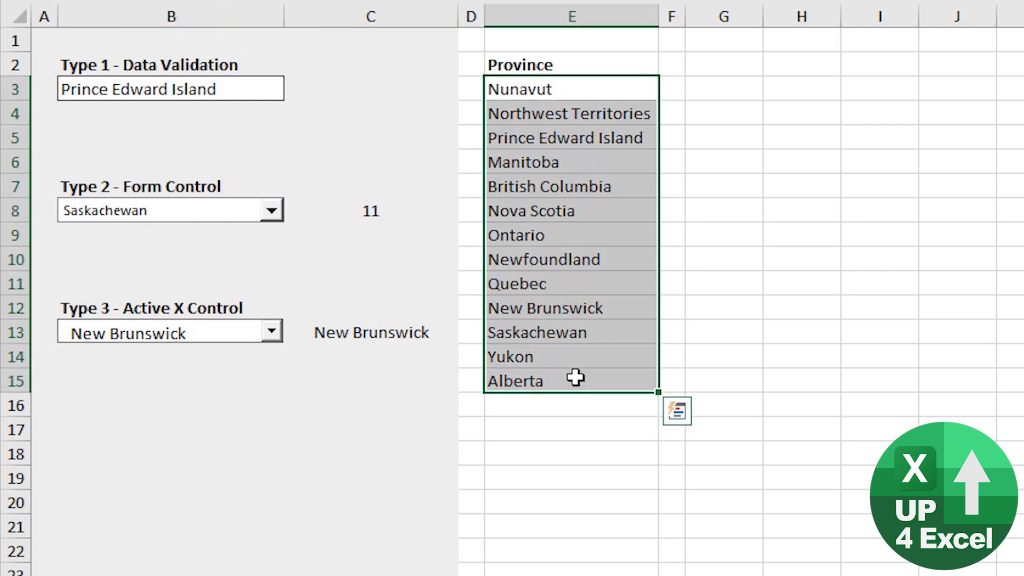
left_click(595, 405)
type("John")
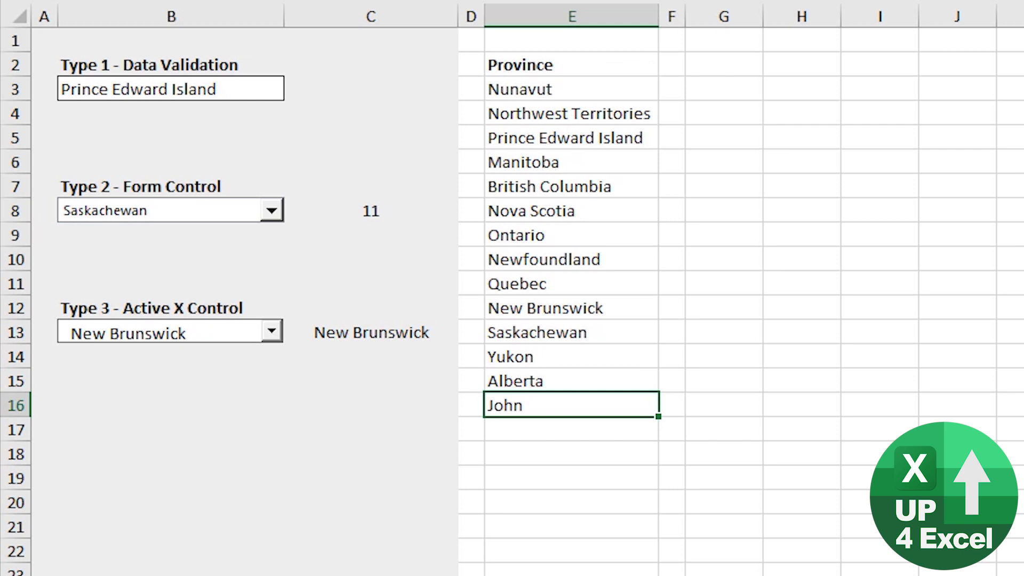
key("Return")
Confirm the ActiveX list still ends at Alberta and set it to Alberta
left_click(270, 333)
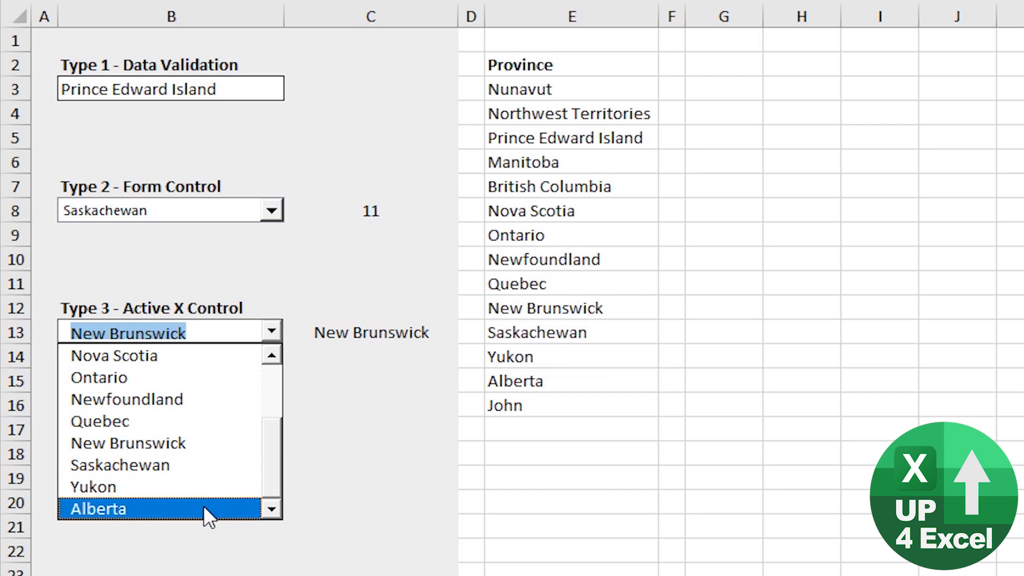
left_click(203, 507)
left_click(270, 336)
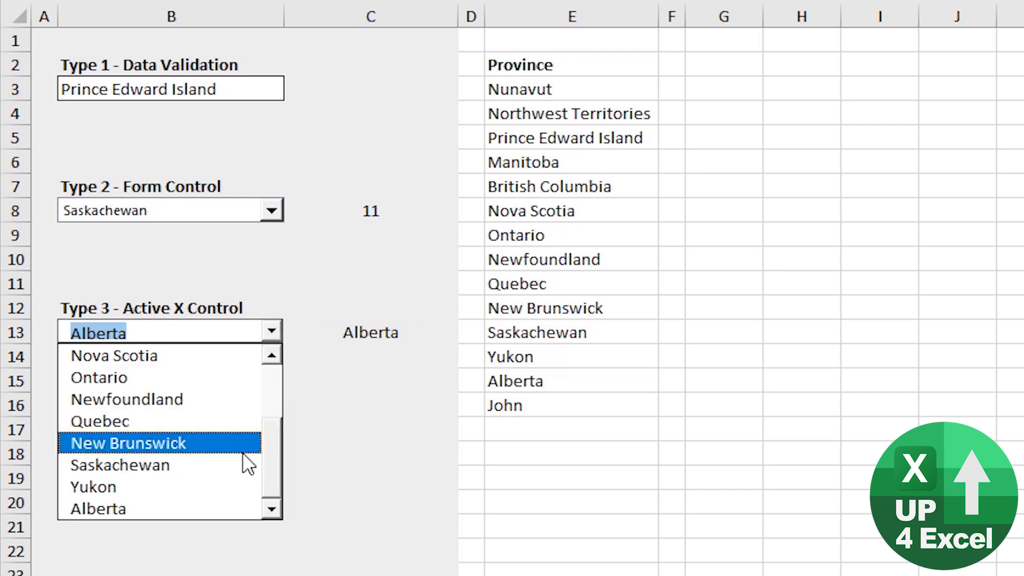
left_click(215, 501)
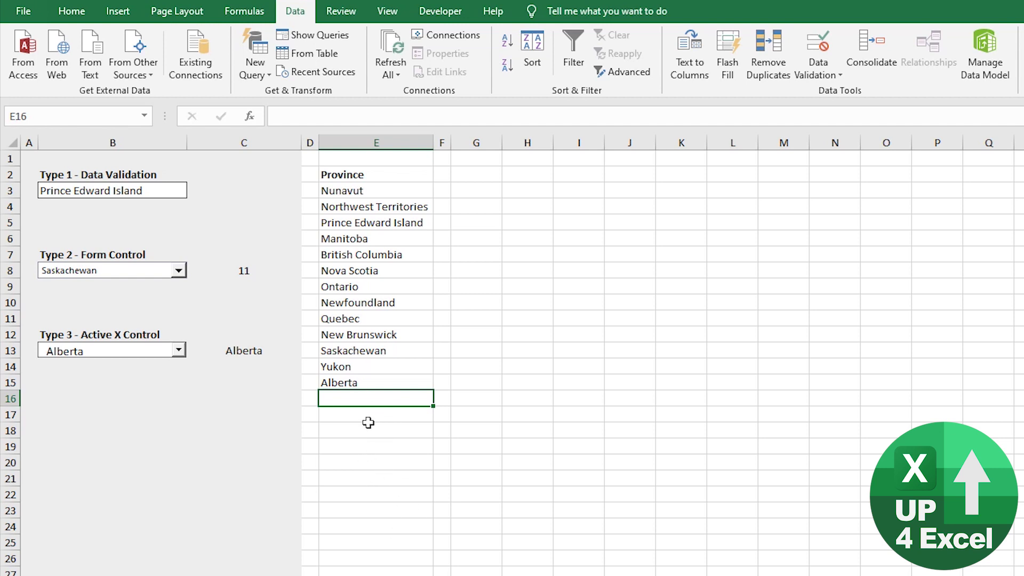
Extend B3's data validation list source to end at row 20
left_click(354, 460)
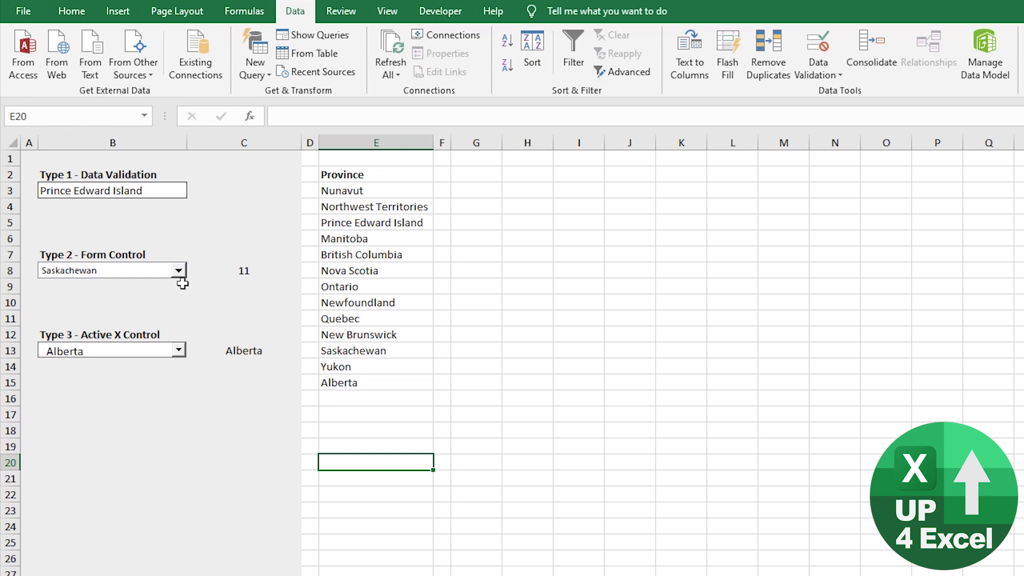
left_click(136, 187)
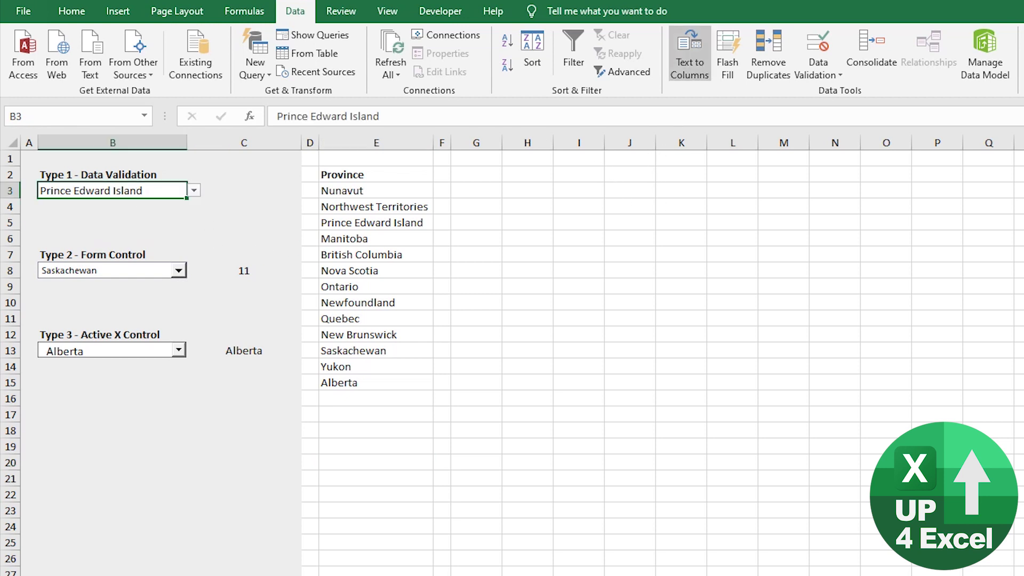
left_click(819, 45)
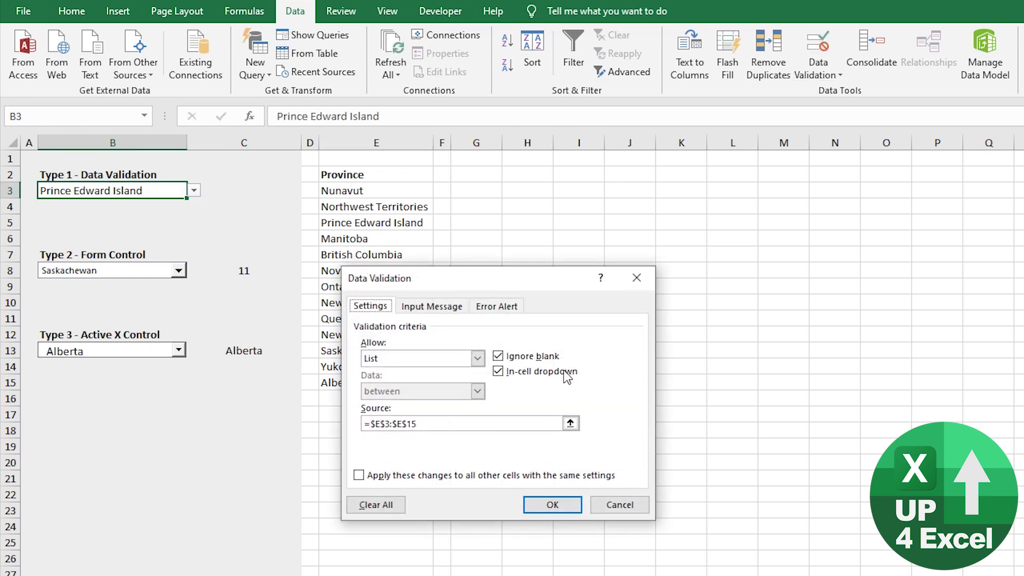
left_click(429, 423)
type("2")
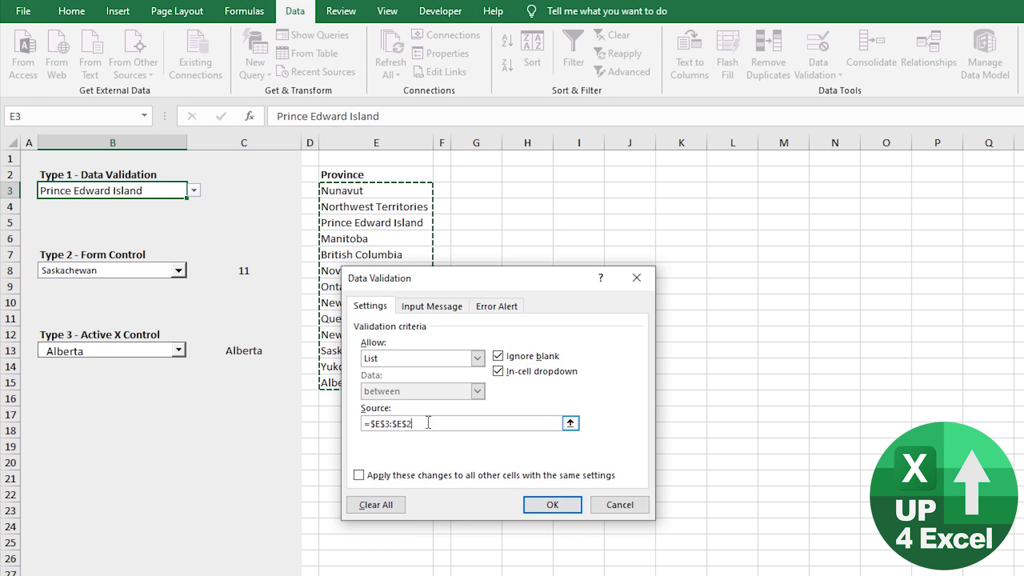
type("0")
left_click(554, 504)
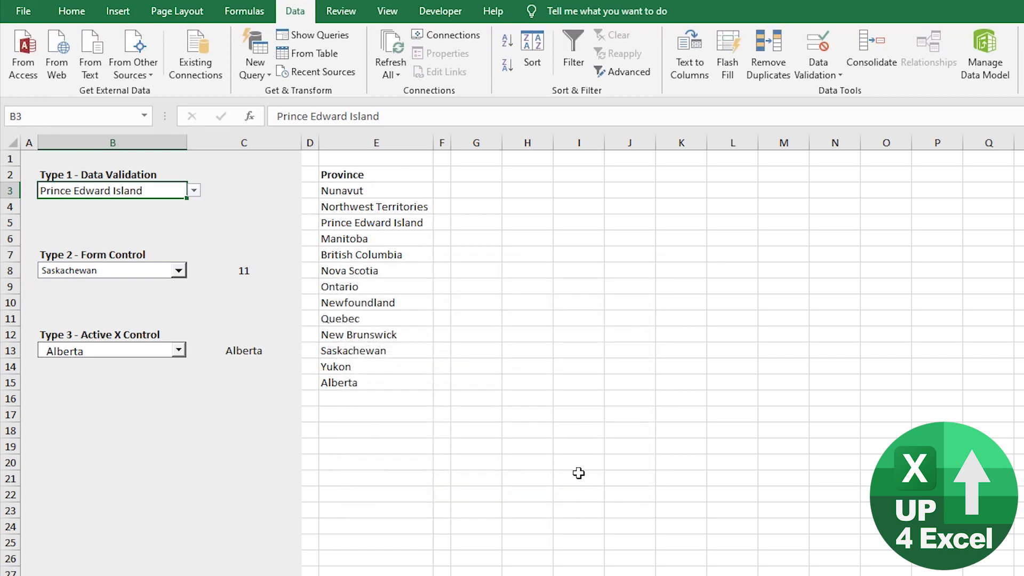
Change the form control's input range to end at $E$20
right_click(96, 270)
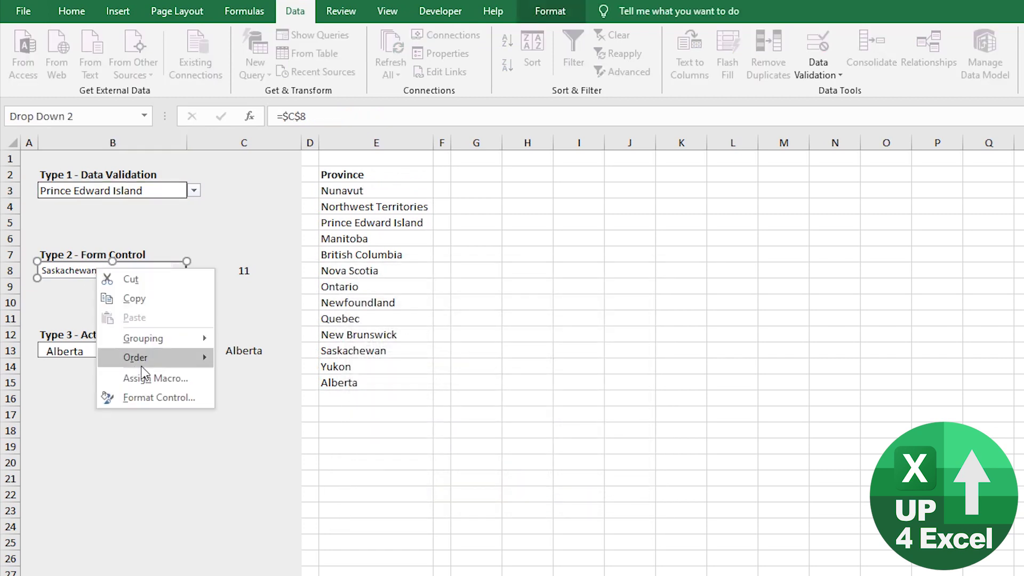
left_click(157, 397)
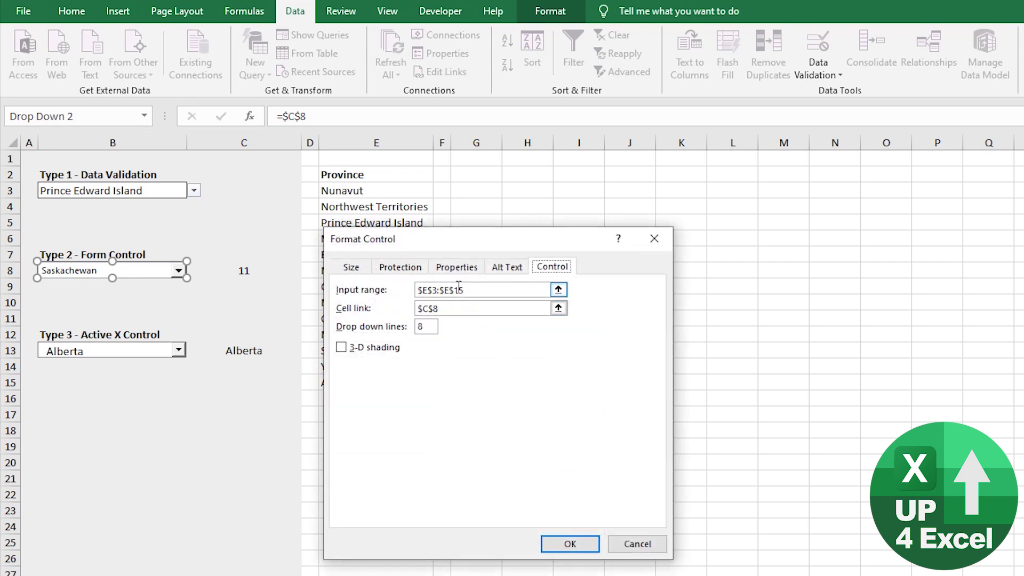
left_click_drag(457, 289, 466, 290)
type("20")
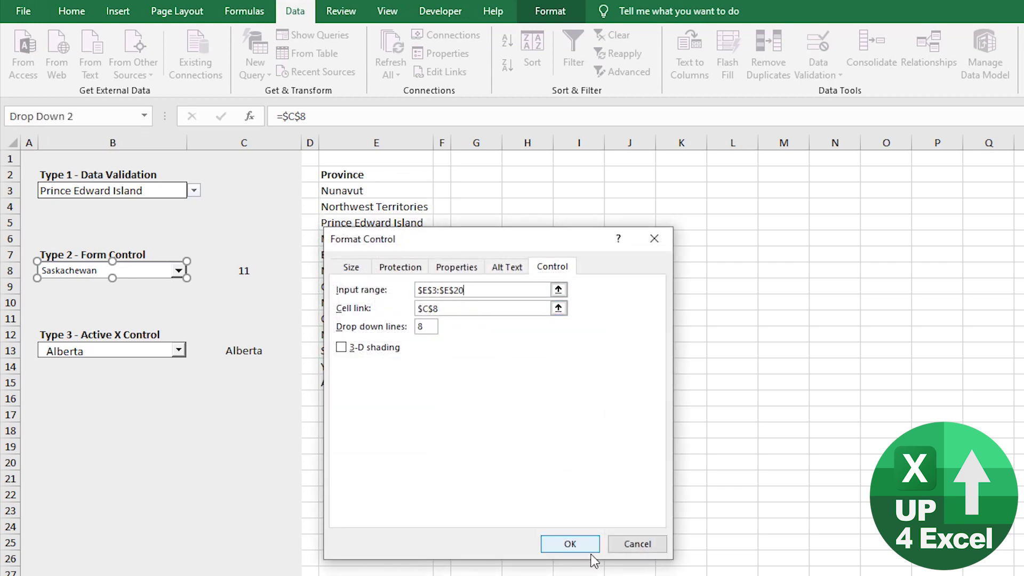
left_click(587, 544)
left_click(139, 354)
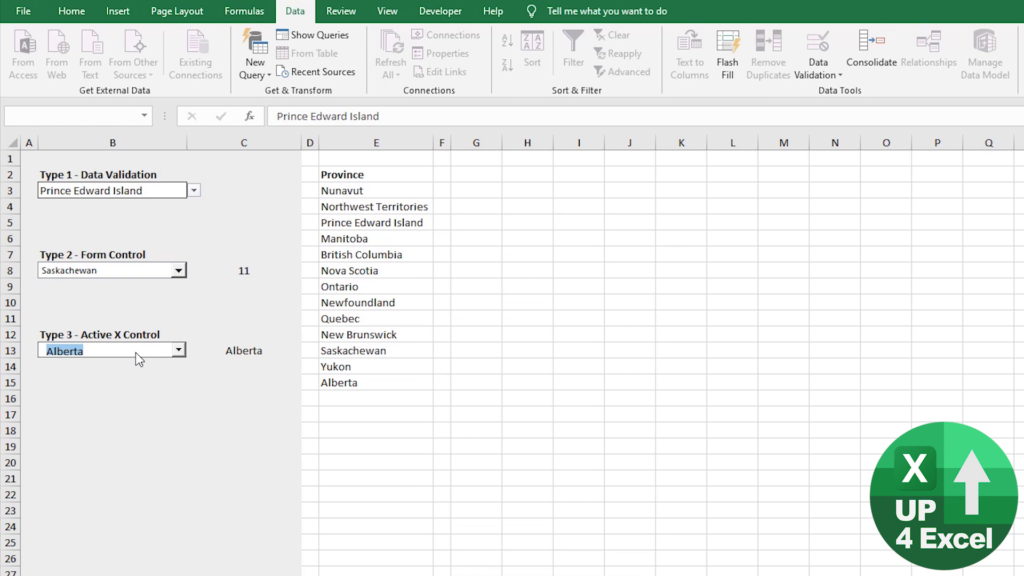
In Design Mode, change the ActiveX combo's ListFillRange from E3:E15 to E3:E20
left_click(441, 11)
left_click(381, 58)
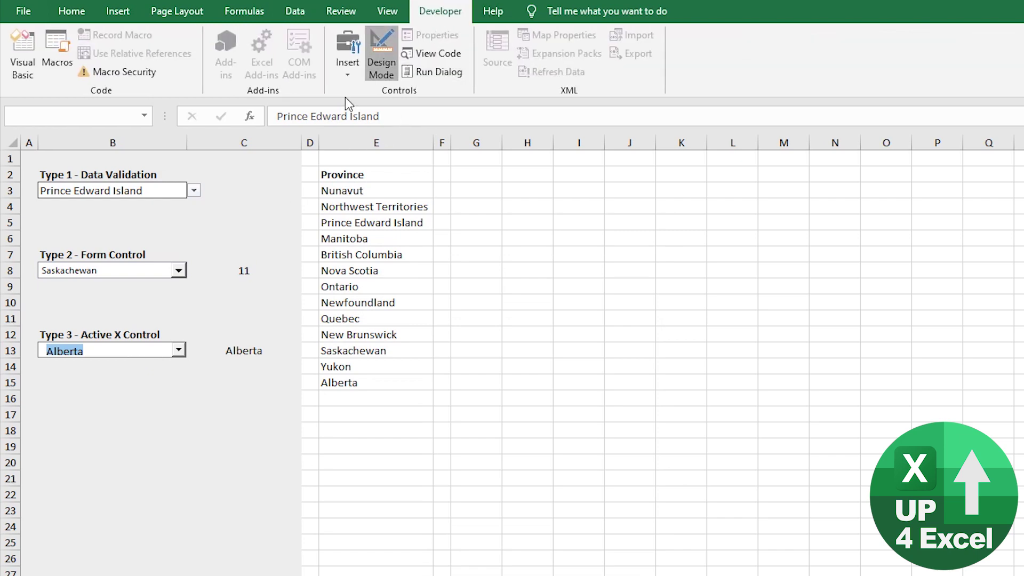
left_click(144, 352)
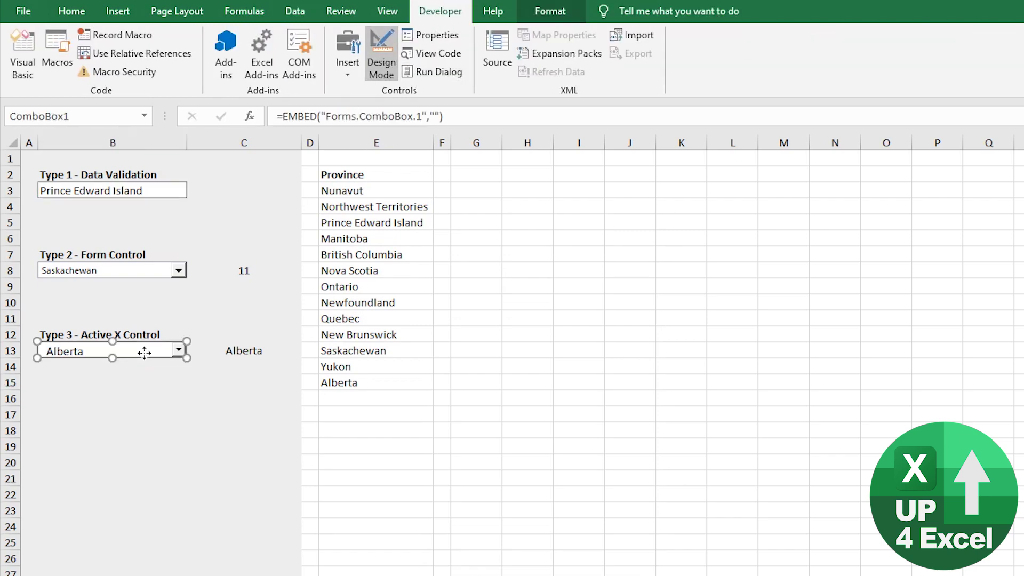
right_click(144, 352)
left_click(203, 421)
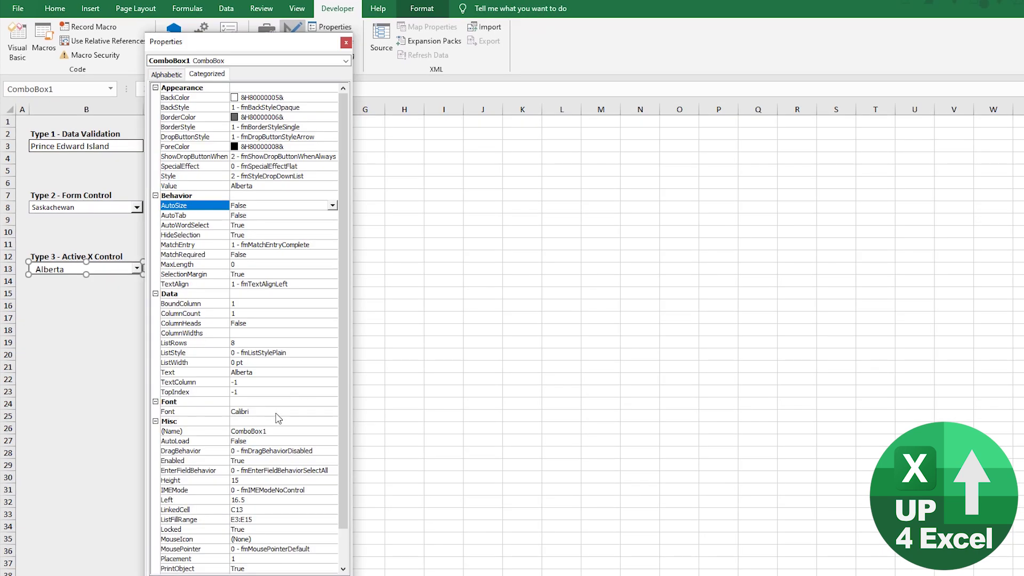
left_click(265, 520)
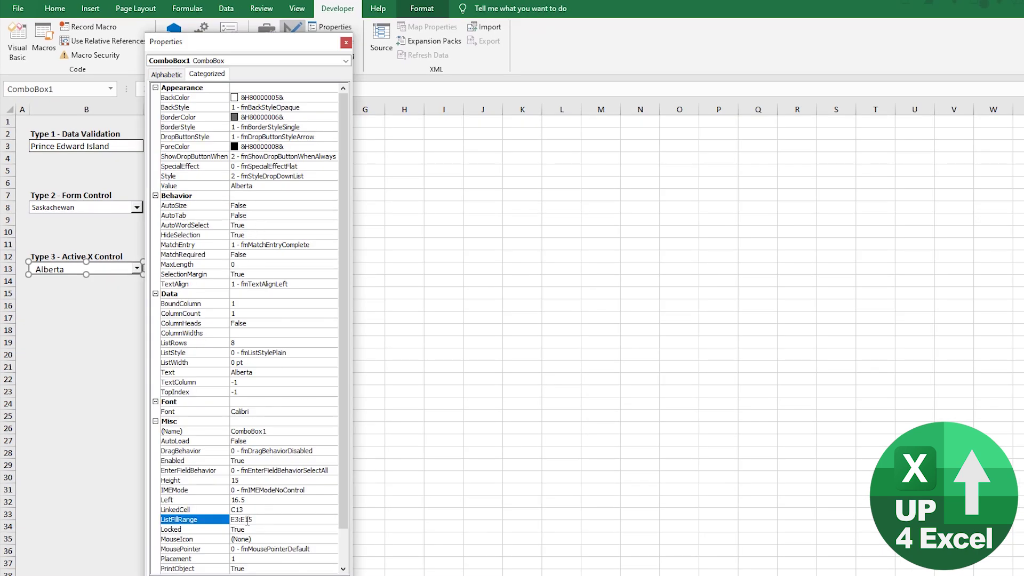
left_click_drag(246, 519, 276, 519)
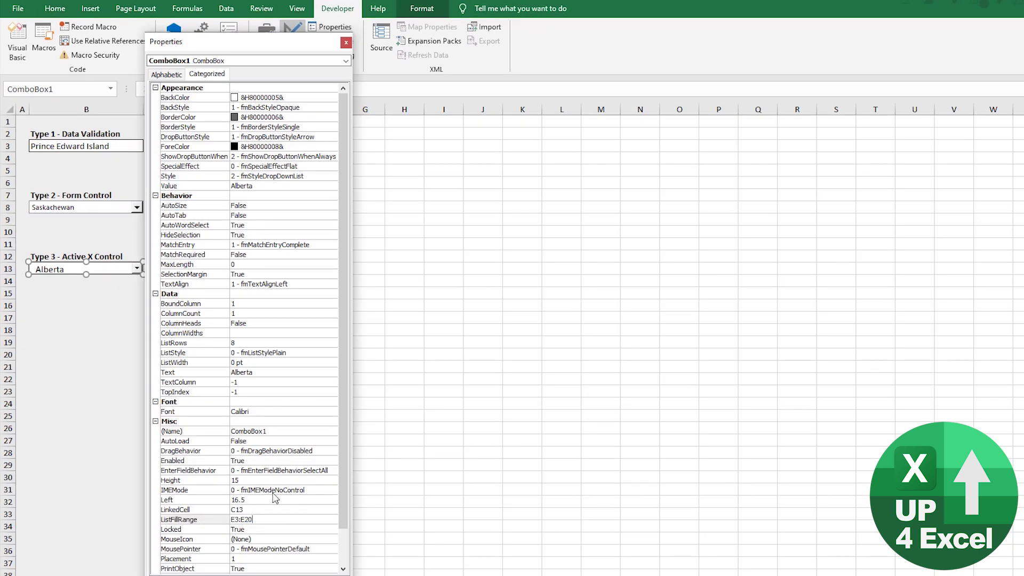
type("20")
left_click(78, 378)
Turn off Design Mode and close the Properties window
left_click_drag(329, 43, 532, 74)
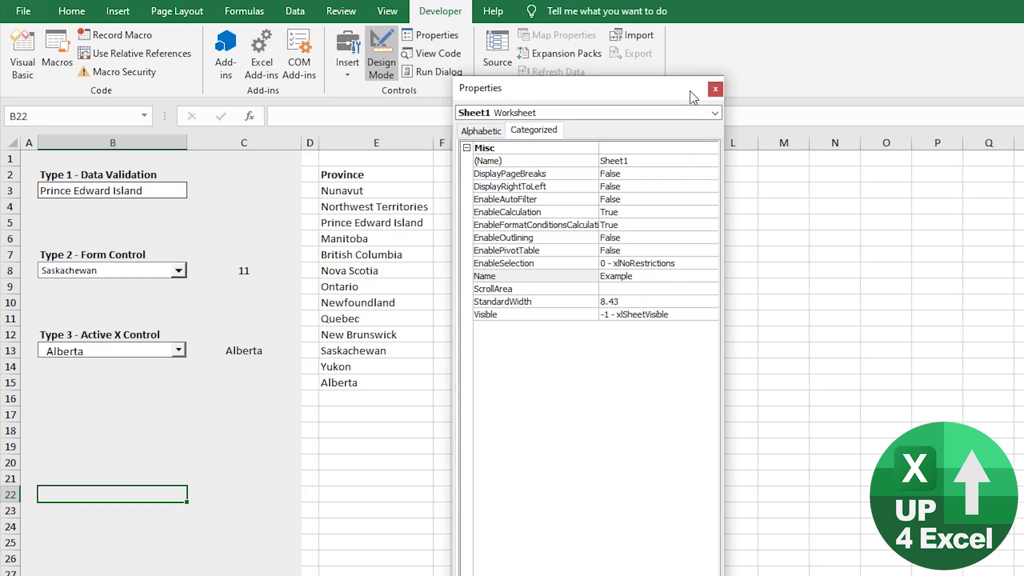
left_click_drag(694, 98, 702, 96)
left_click(382, 54)
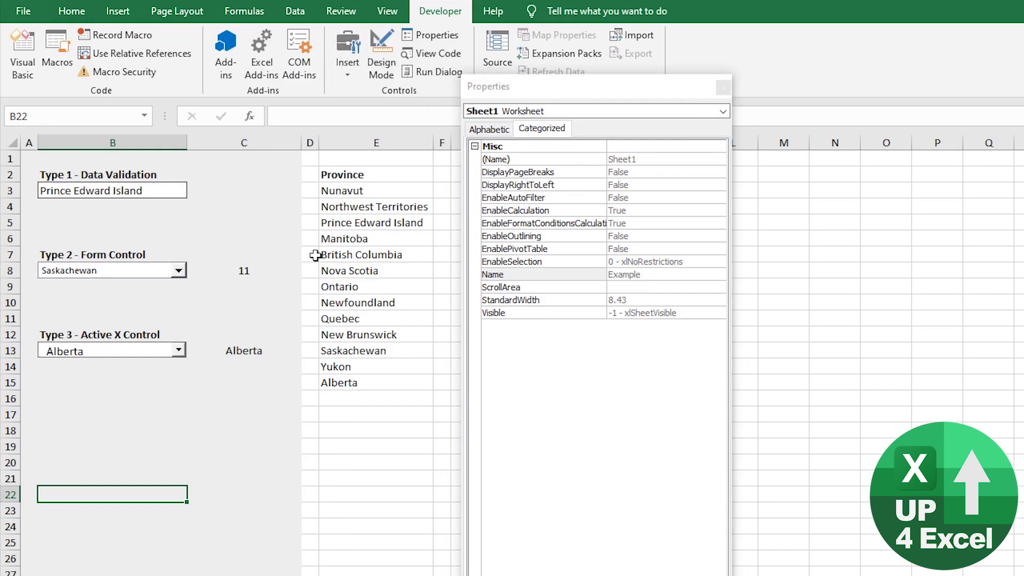
left_click(724, 87)
Enter John in E16, correcting the lowercase 'john' to a capital J
left_click(221, 448)
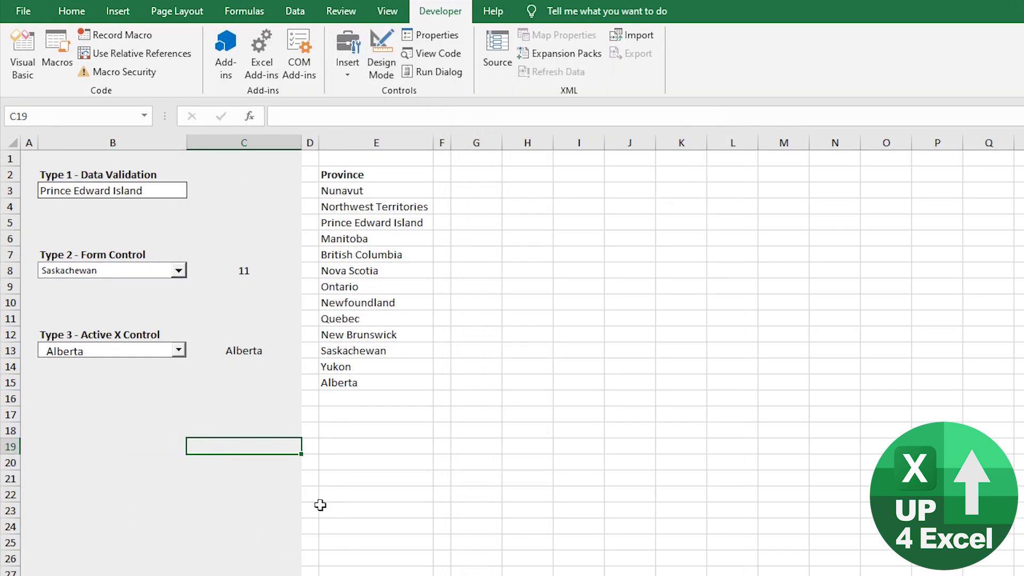
left_click(363, 404)
type("john")
key("Return")
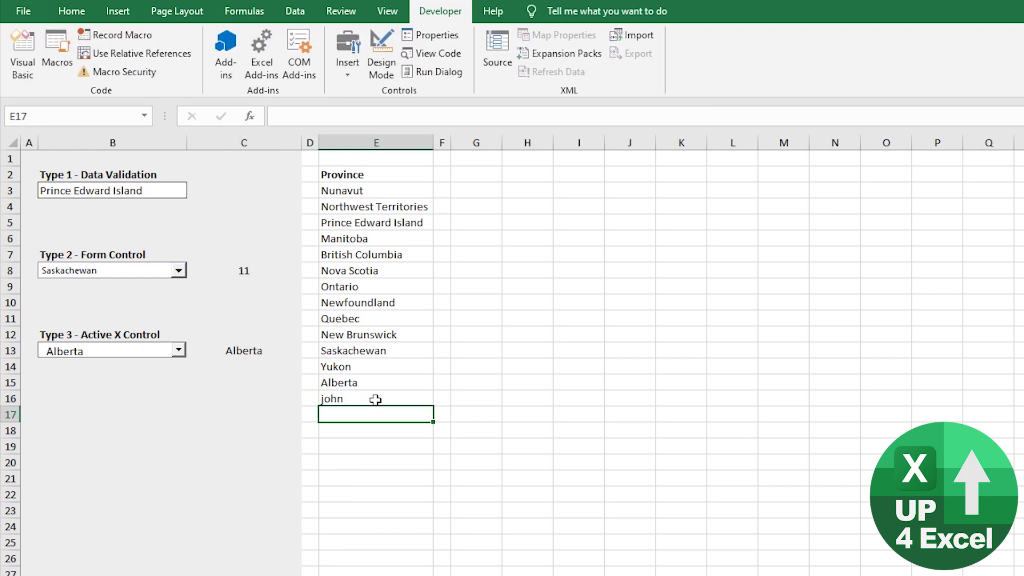
left_click(375, 399)
key("F2")
key("Delete")
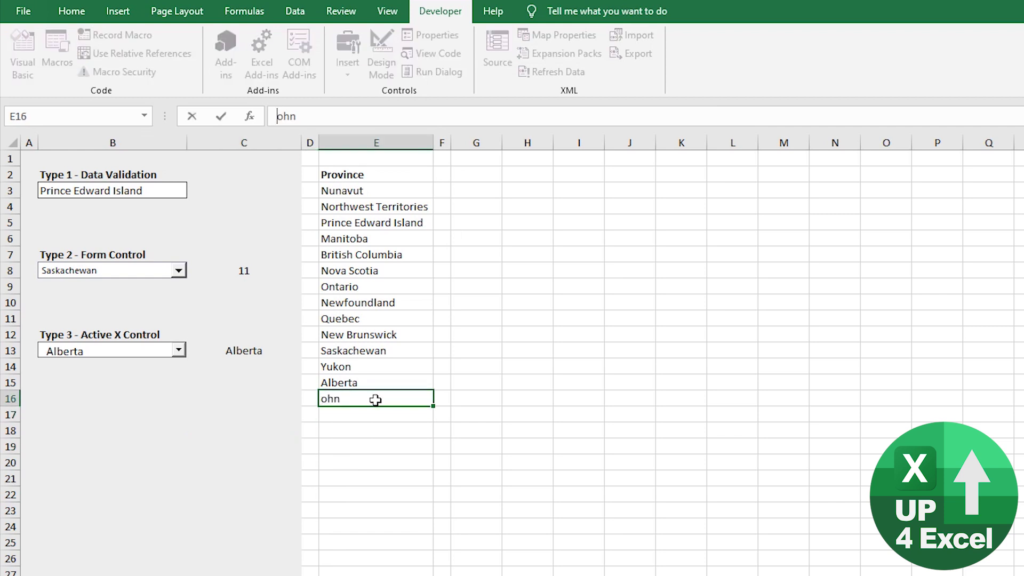
type("J")
key("Return")
left_click(375, 400)
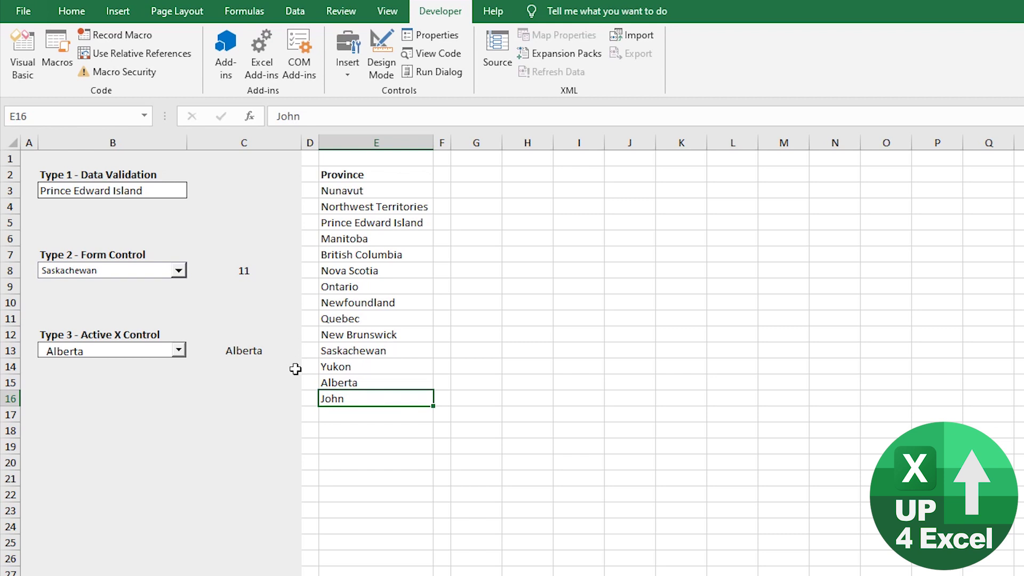
Open B3's validation drop-down and scroll down to confirm John is offered
left_click(163, 192)
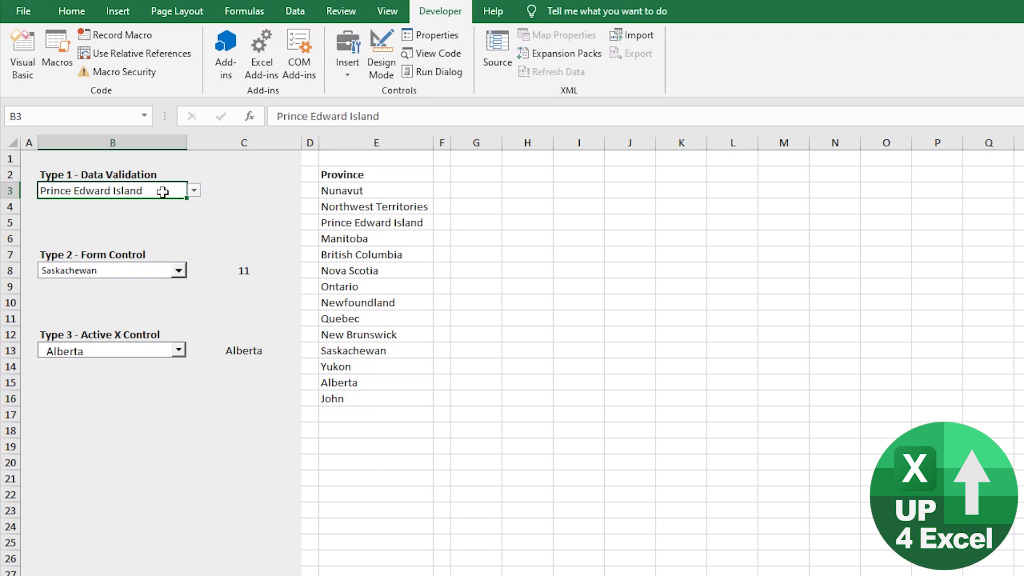
left_click(194, 191)
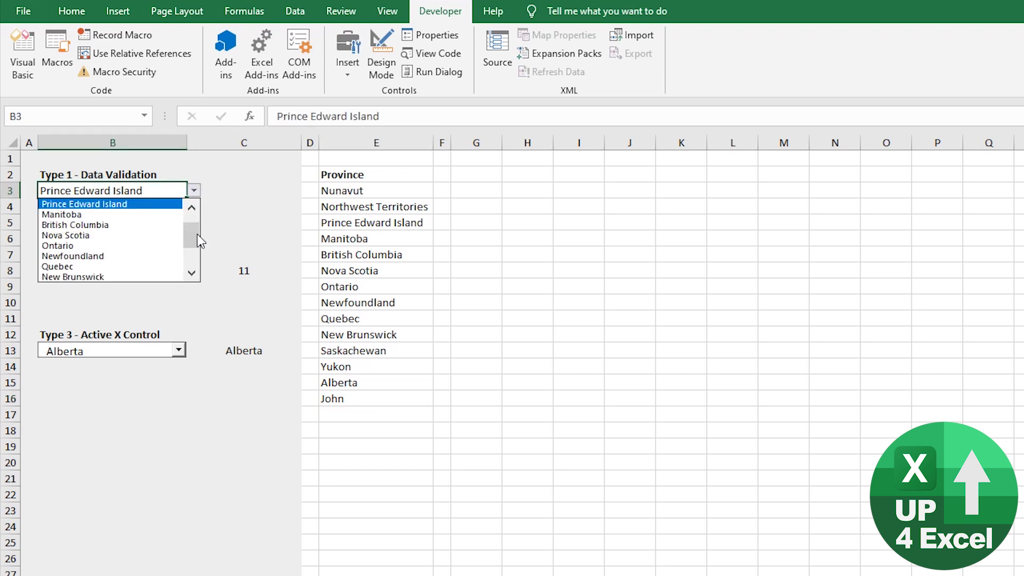
left_click_drag(198, 241, 197, 257)
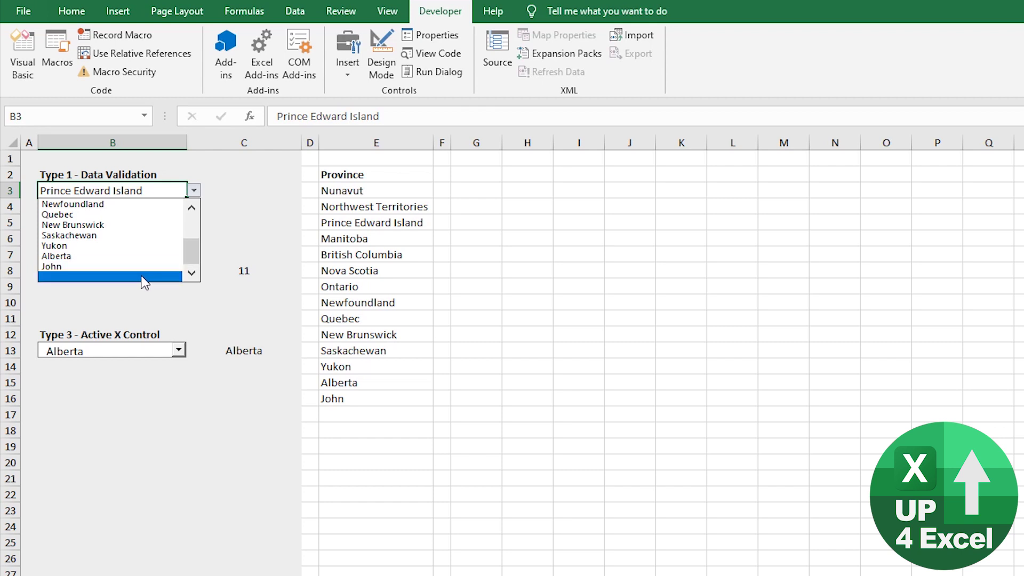
Close the validation list and jump to the end of the data with Ctrl+End
key("Escape")
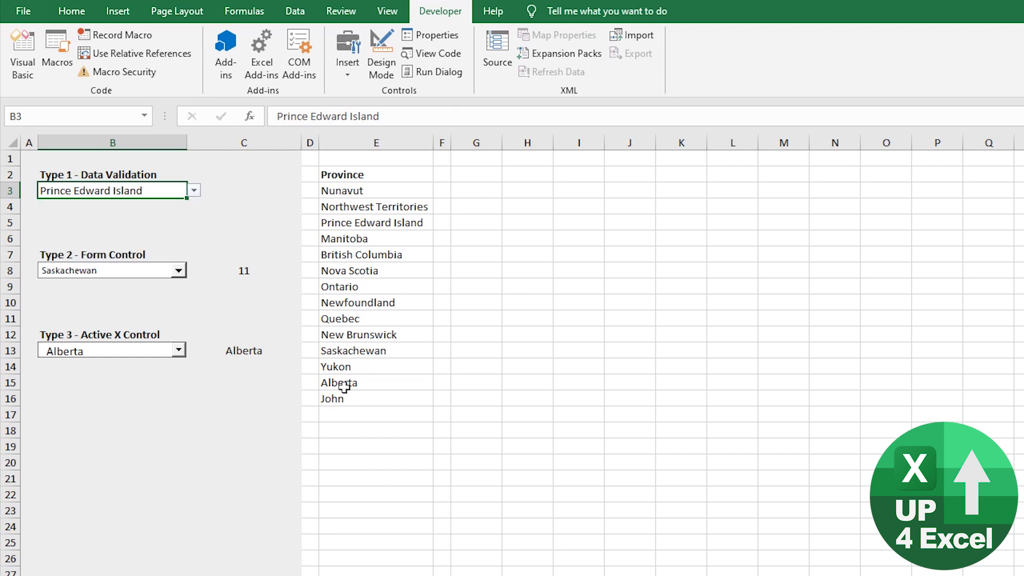
key("ctrl+End")
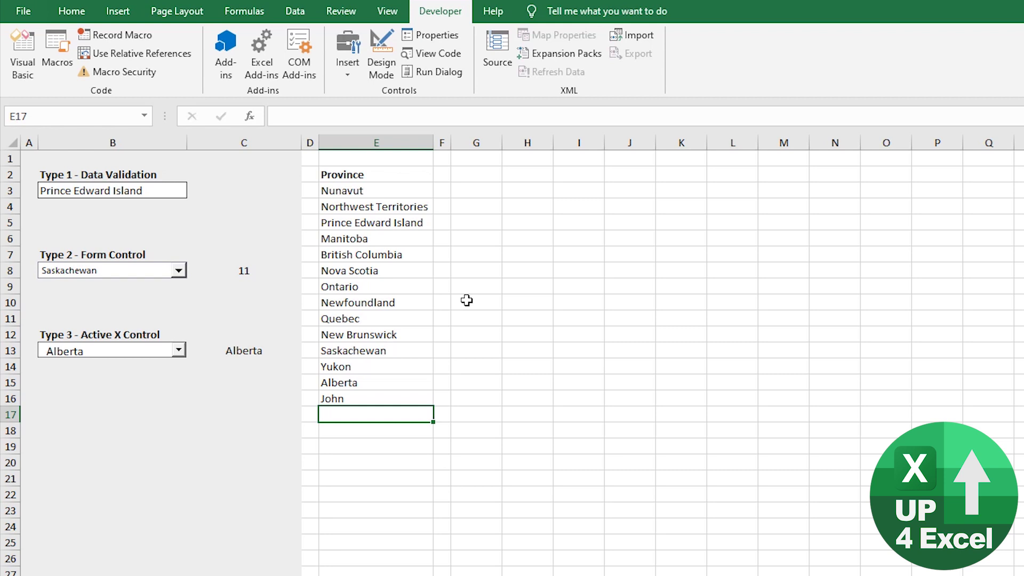
Enter Up4Excel in E17 and check it appears in B3's validation list
type("Up4Excel")
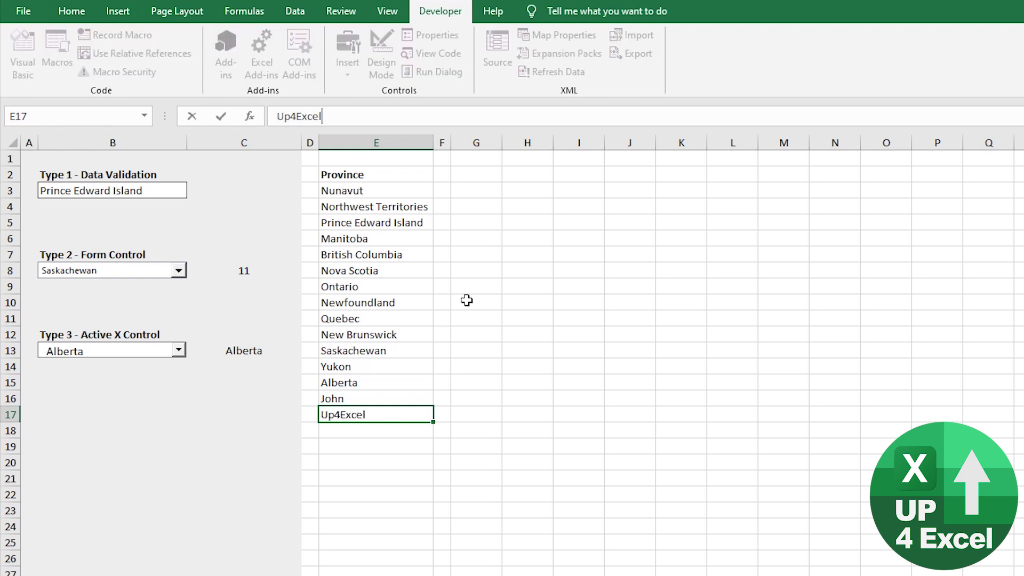
key("Return")
left_click(166, 194)
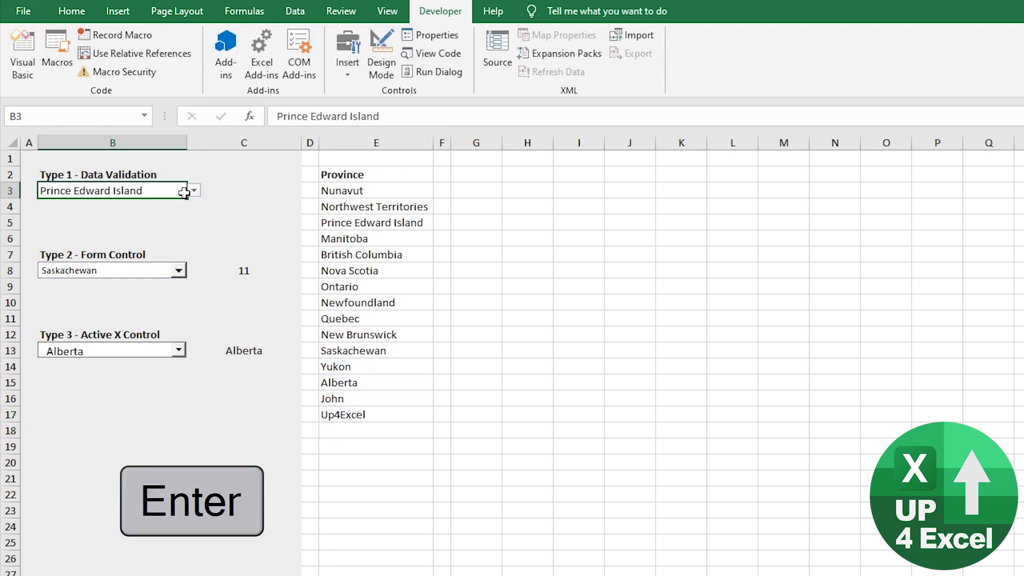
left_click(194, 190)
scroll(106, 240, "down", 3)
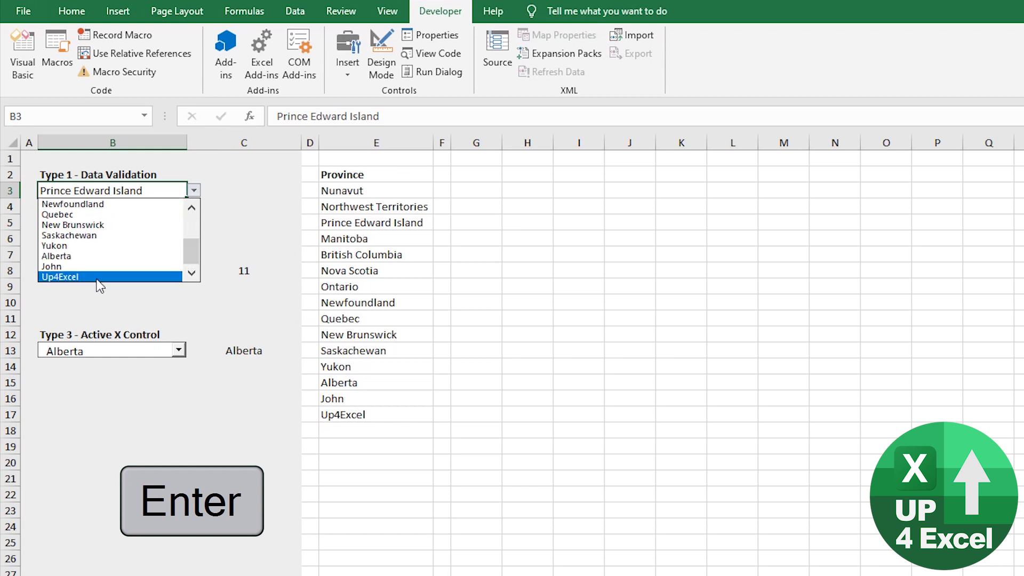
left_click(254, 215)
Check the Form Control list for Up4Excel, leaving a blank entry selected
left_click(179, 271)
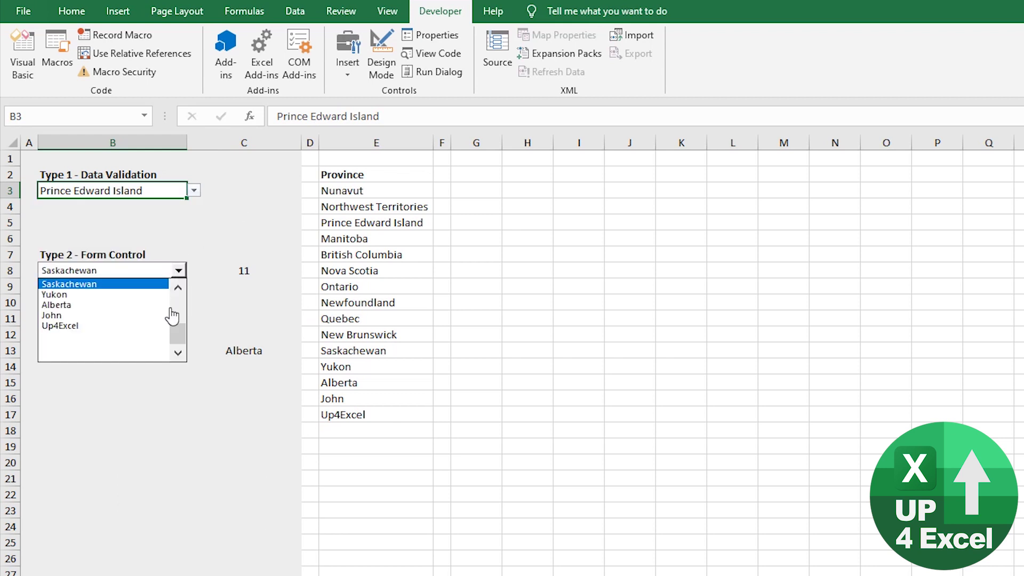
left_click(117, 345)
left_click(179, 271)
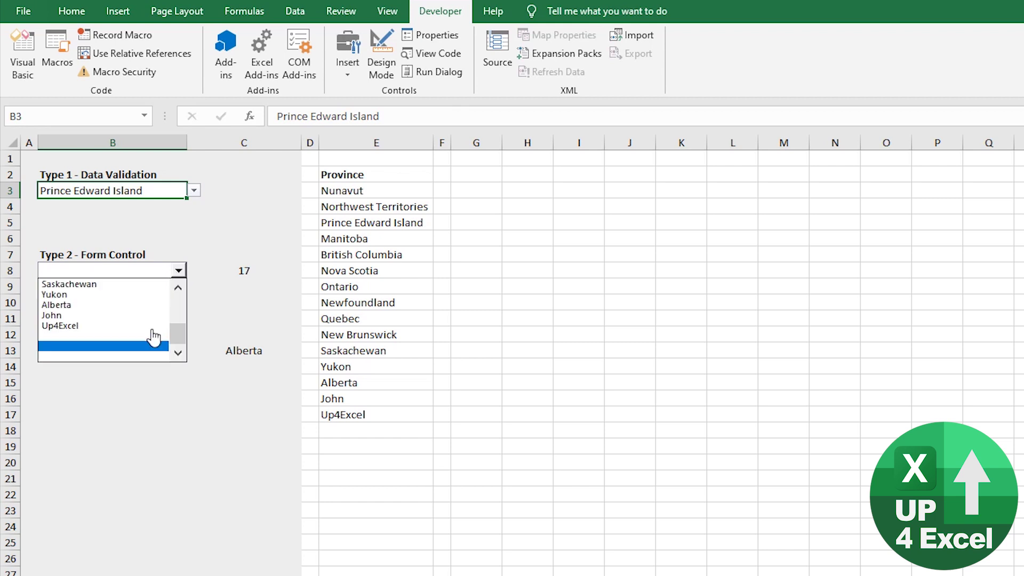
left_click(124, 353)
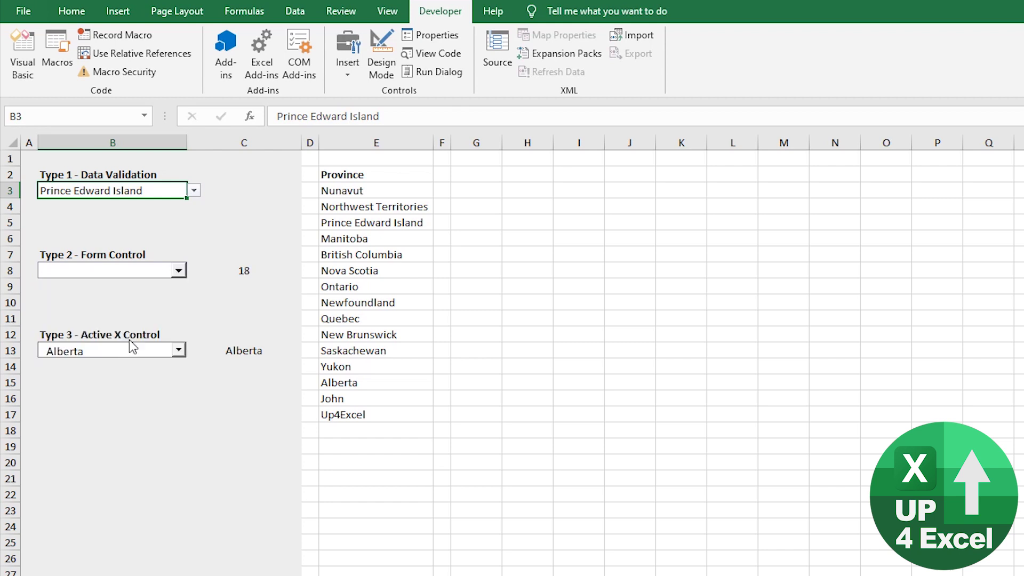
left_click(179, 270)
left_click_drag(175, 348, 177, 288)
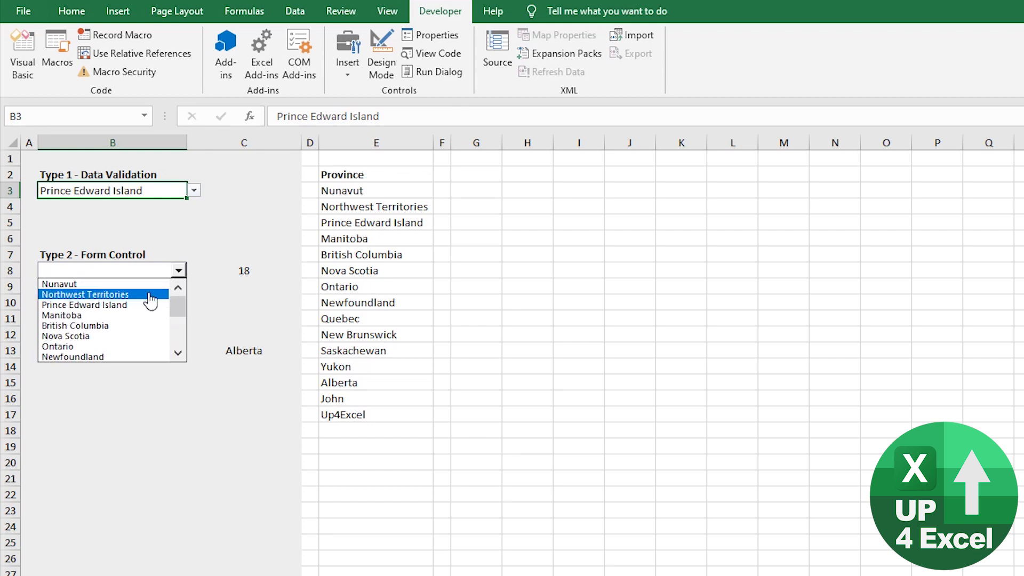
scroll(158, 326, "down", 4)
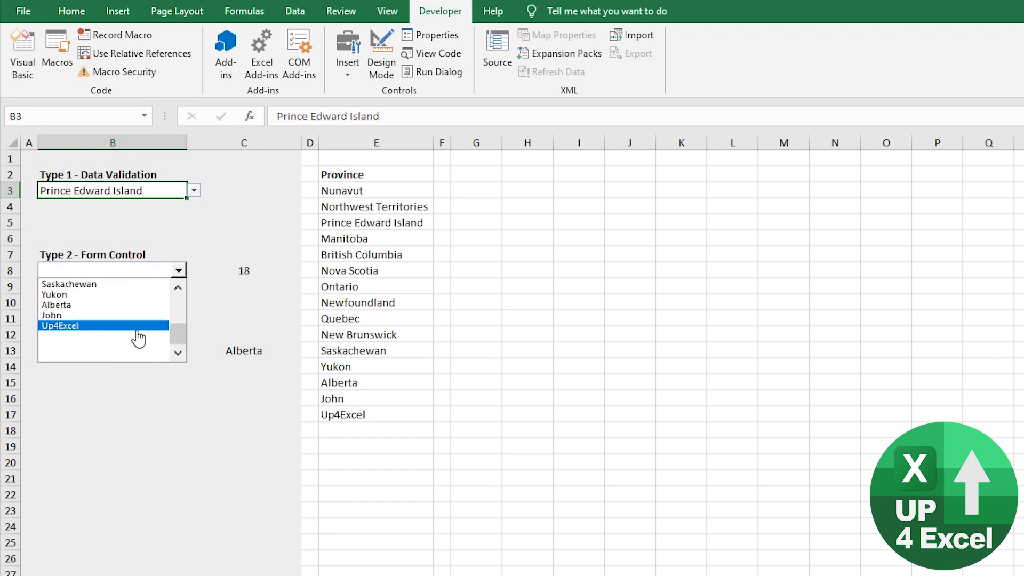
left_click(136, 346)
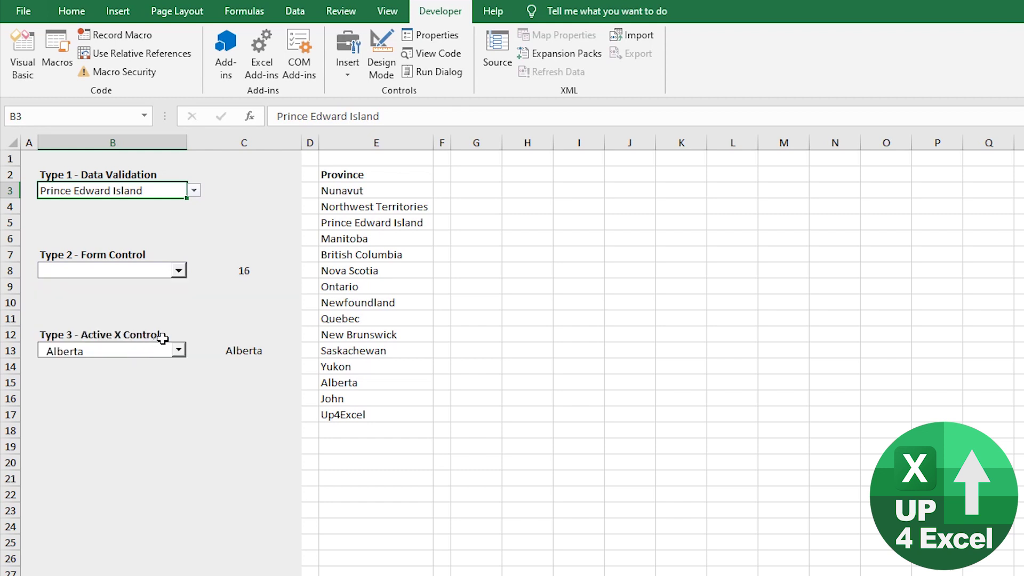
Pick a blank entry in the ActiveX combo box, then select cell C17
left_click(178, 350)
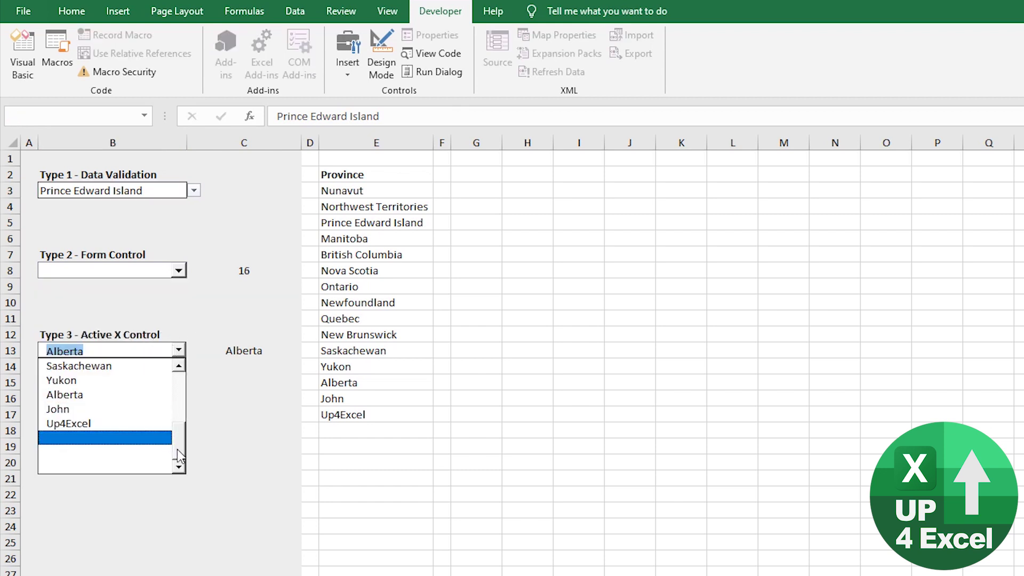
left_click(153, 454)
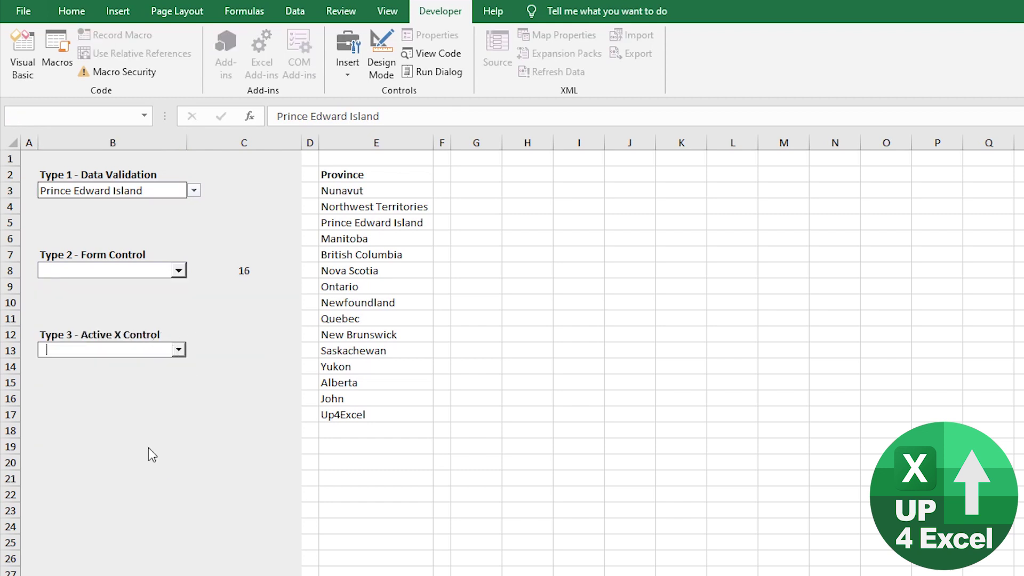
left_click(249, 414)
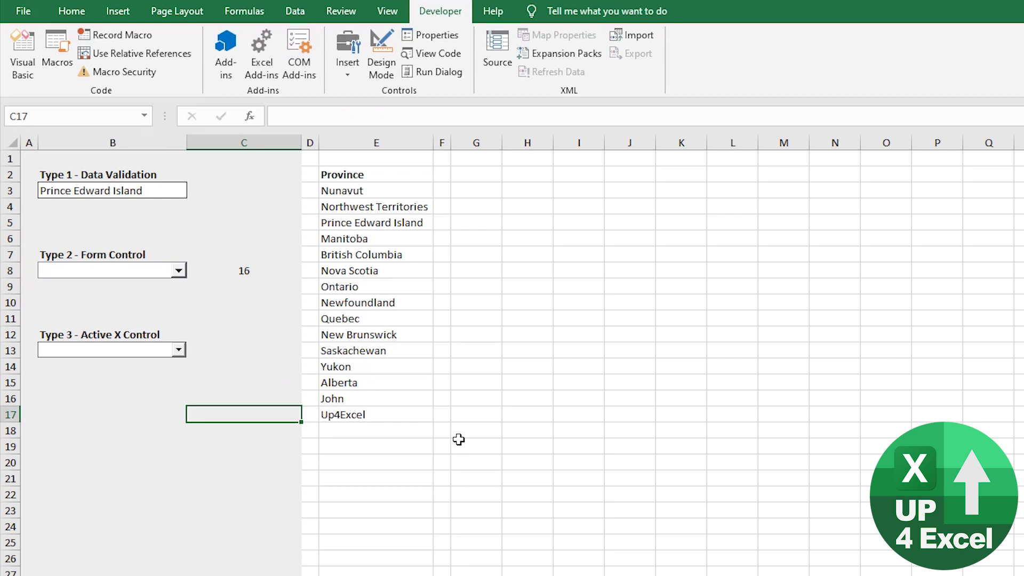
Recheck B3's validation list and close it without changing B3
left_click(139, 191)
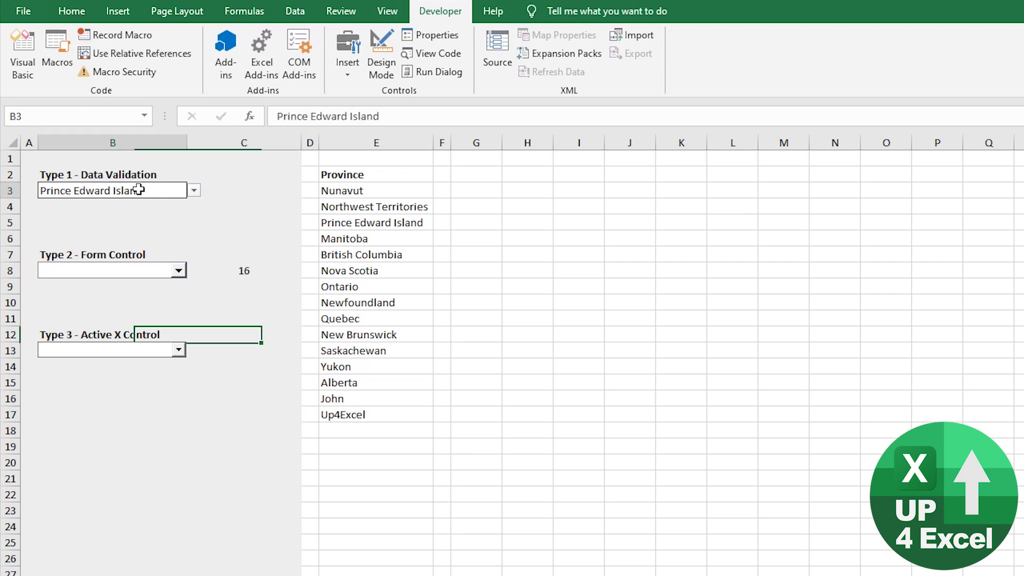
left_click(193, 191)
scroll(193, 198, "up", 1)
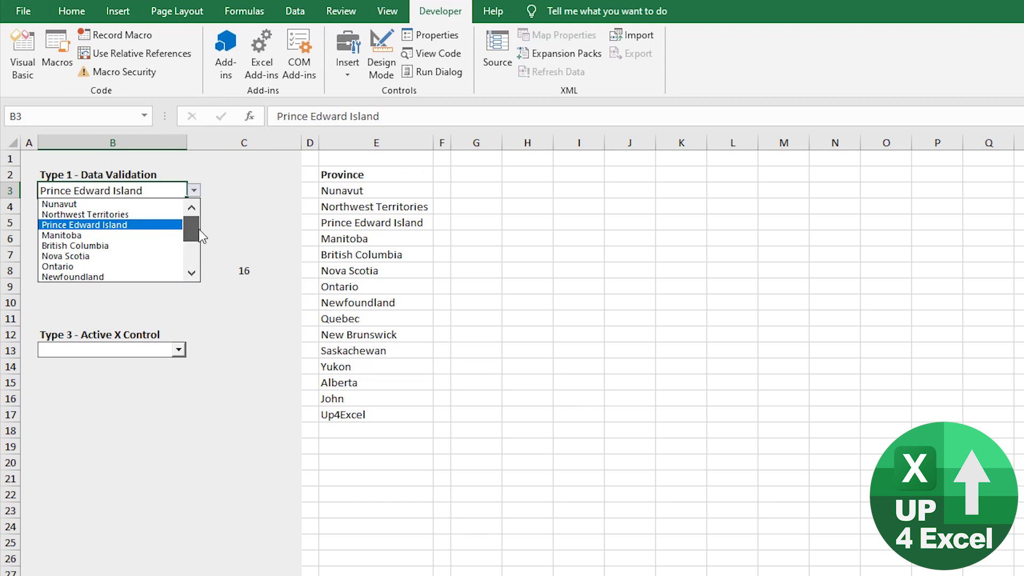
scroll(193, 275, "down", 3)
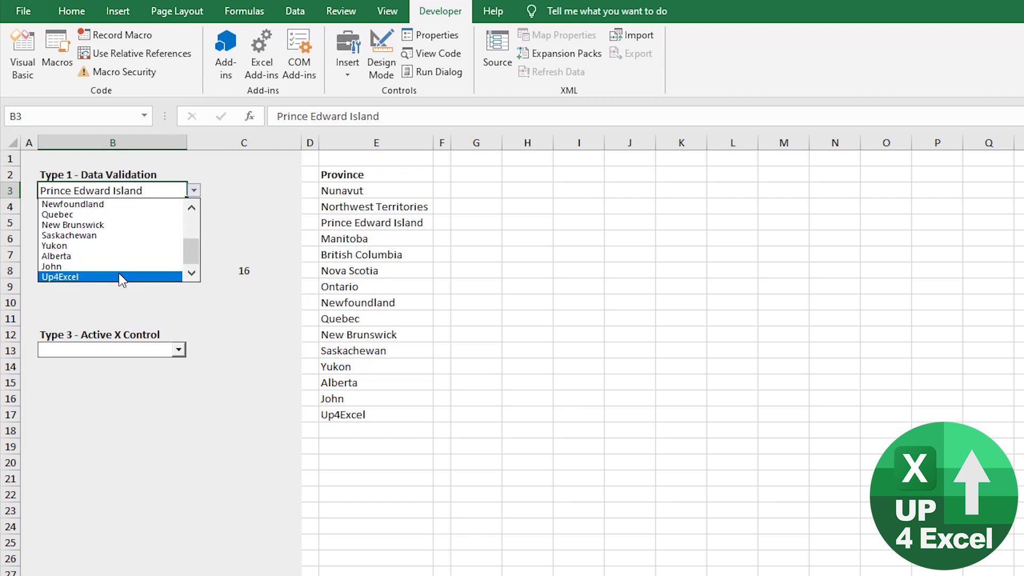
key("Escape")
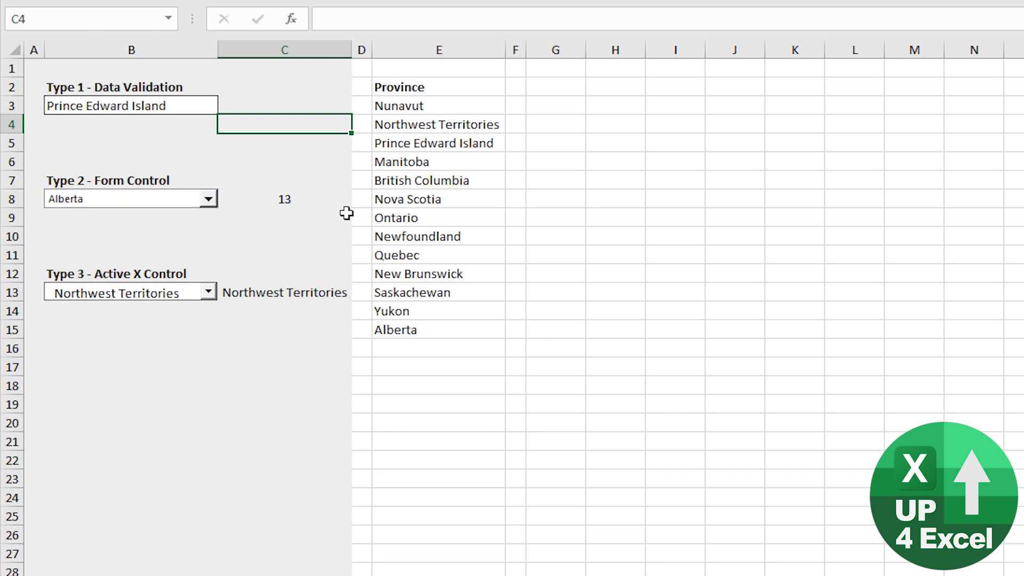
Move into the Province list and convert E2:E15 to a table with headers using Ctrl+T
key("Right")
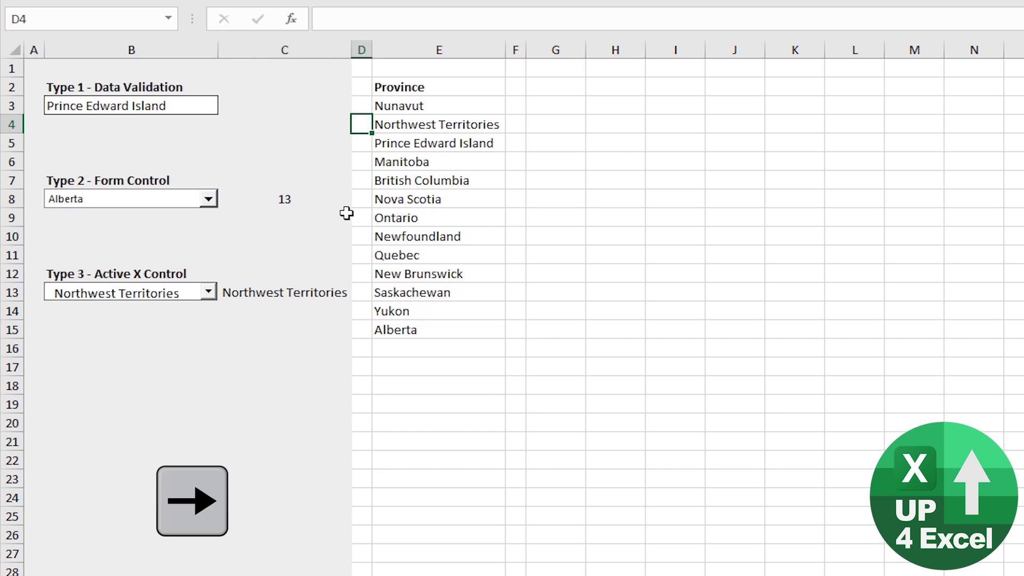
key("Right")
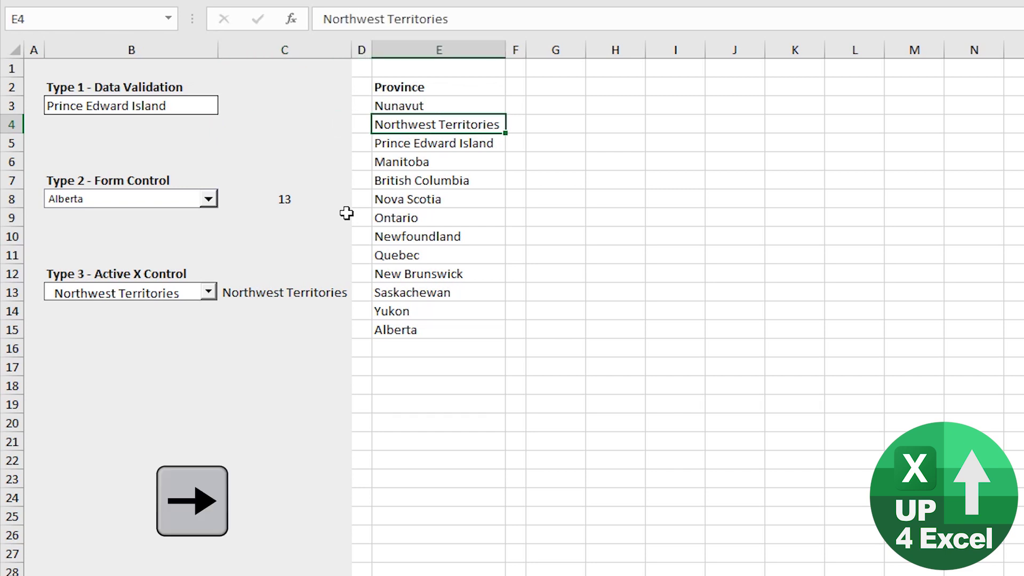
key("ctrl+t")
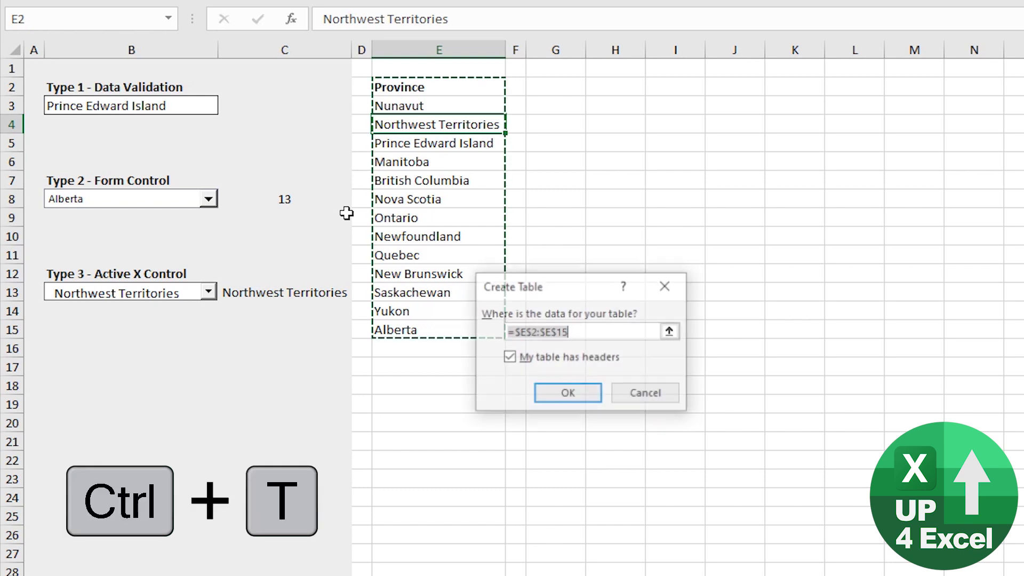
key("Return")
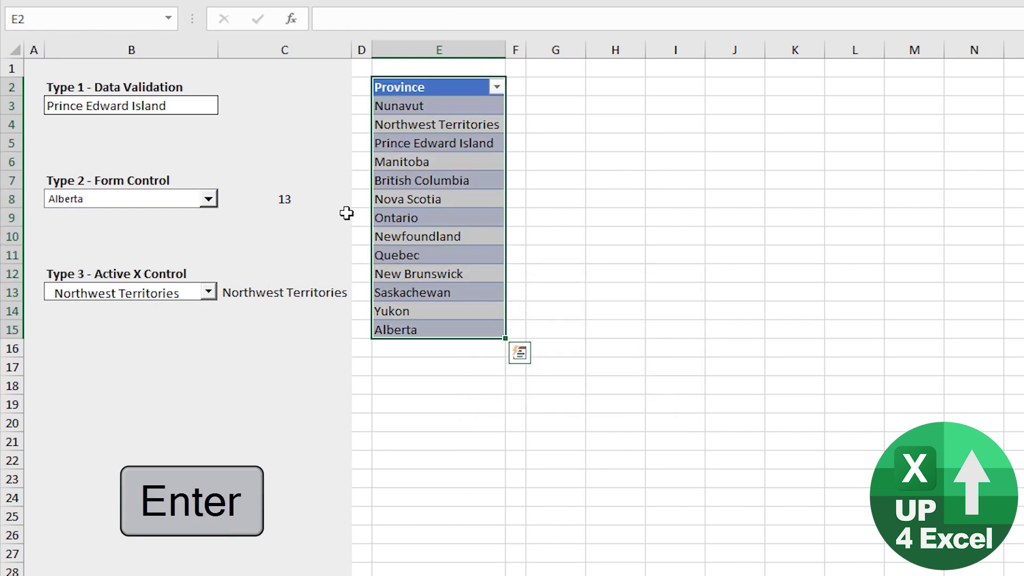
Set the ActiveX drop-down to Alberta
left_click(436, 347)
left_click(209, 293)
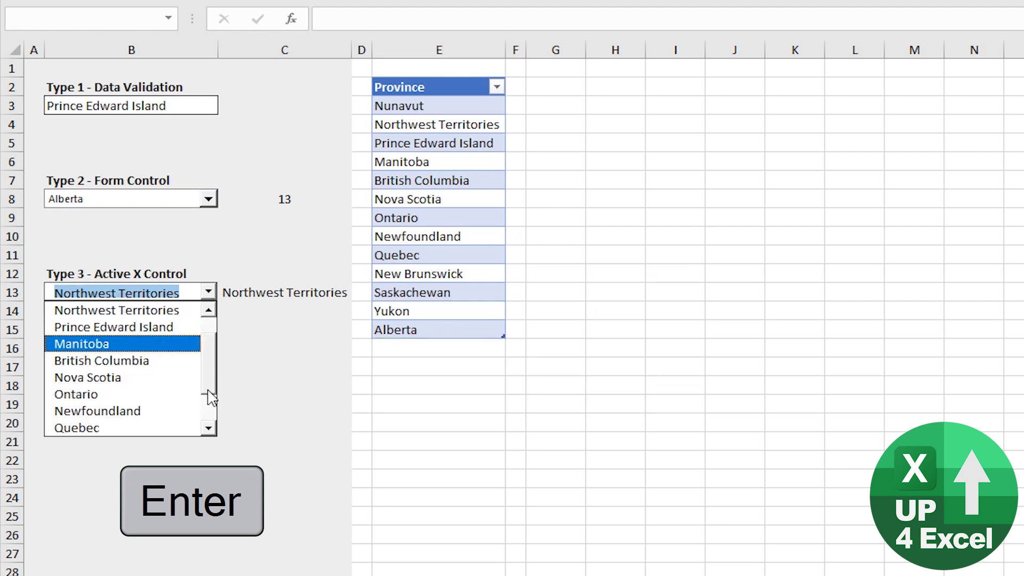
left_click(208, 394)
left_click(134, 427)
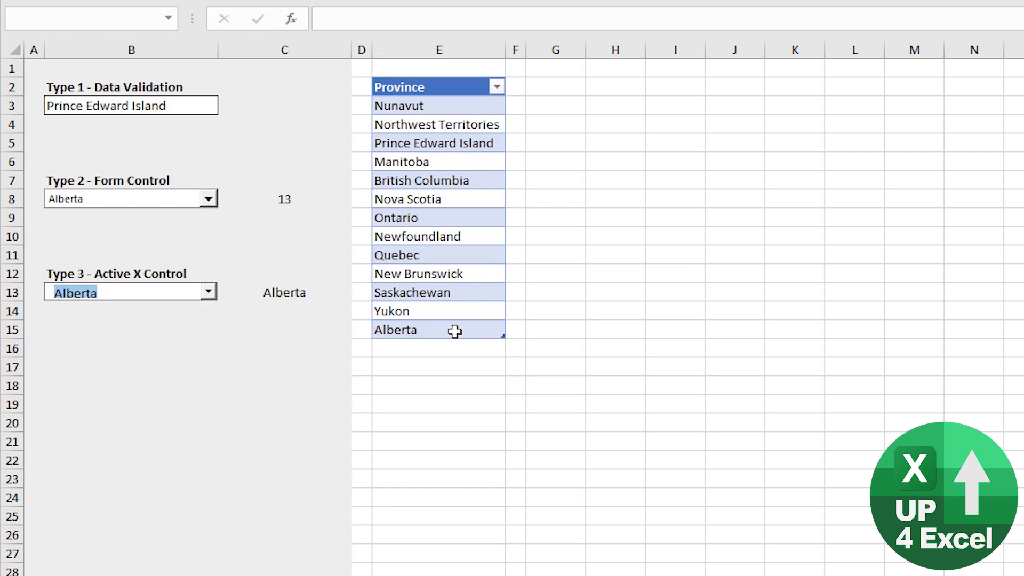
Add Up4Excel to the province table in E16, below Alberta
left_click(450, 352)
type("Up4Ec")
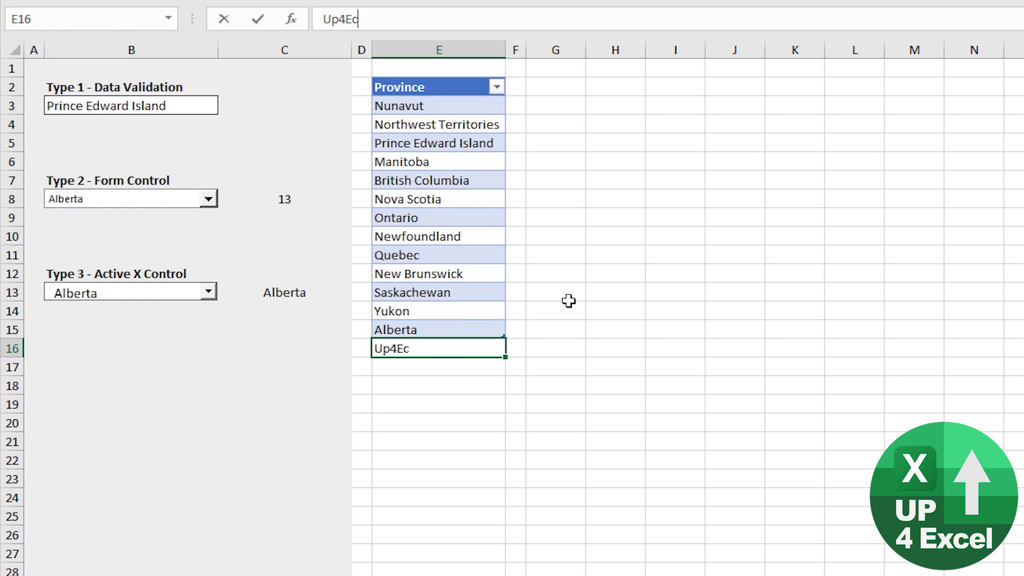
key("BackSpace")
type("x")
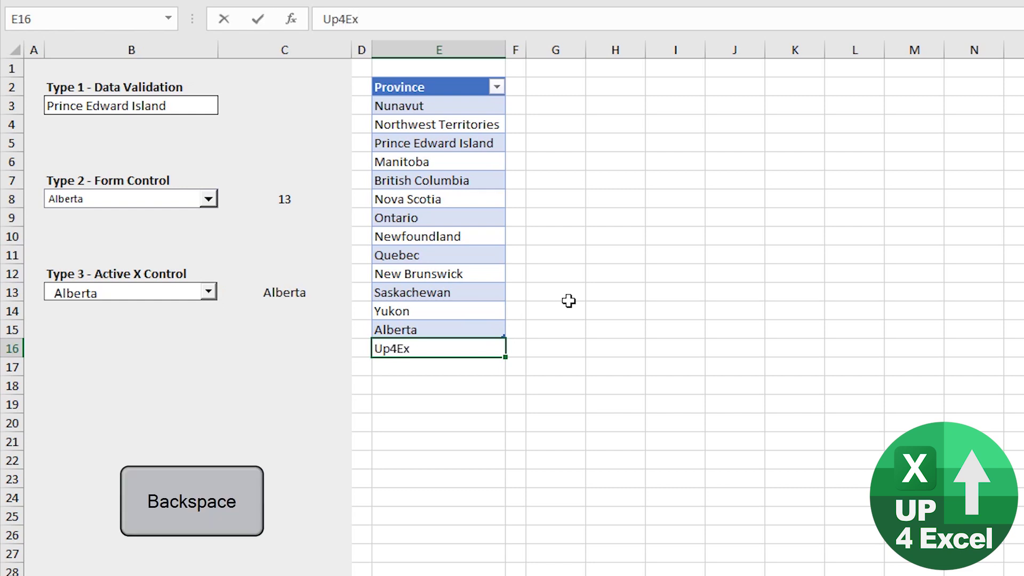
type("cel")
key("Return")
left_click(440, 396)
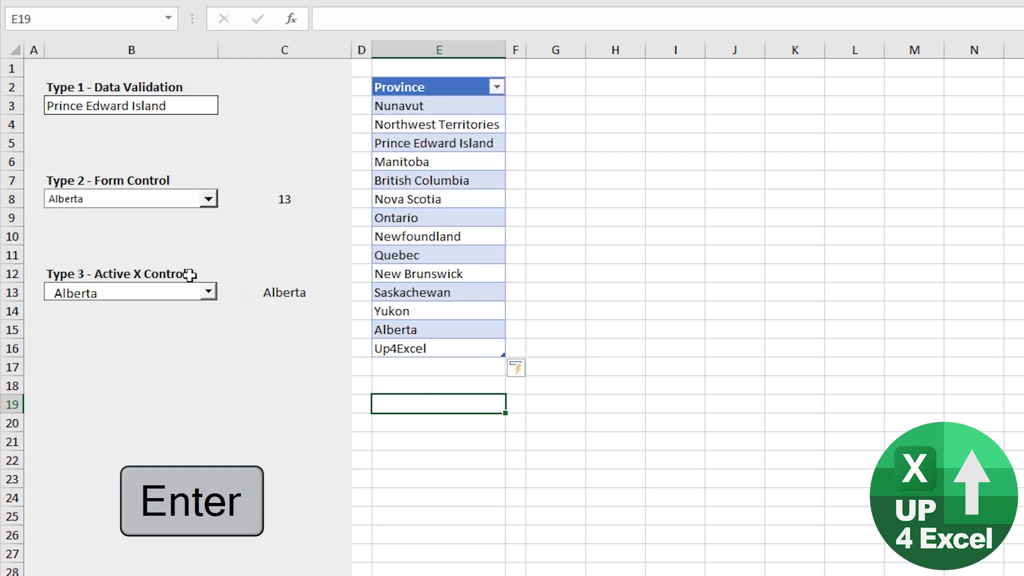
Choose Up4Excel in the form control, B3's validation list and the ActiveX combo box
left_click(209, 204)
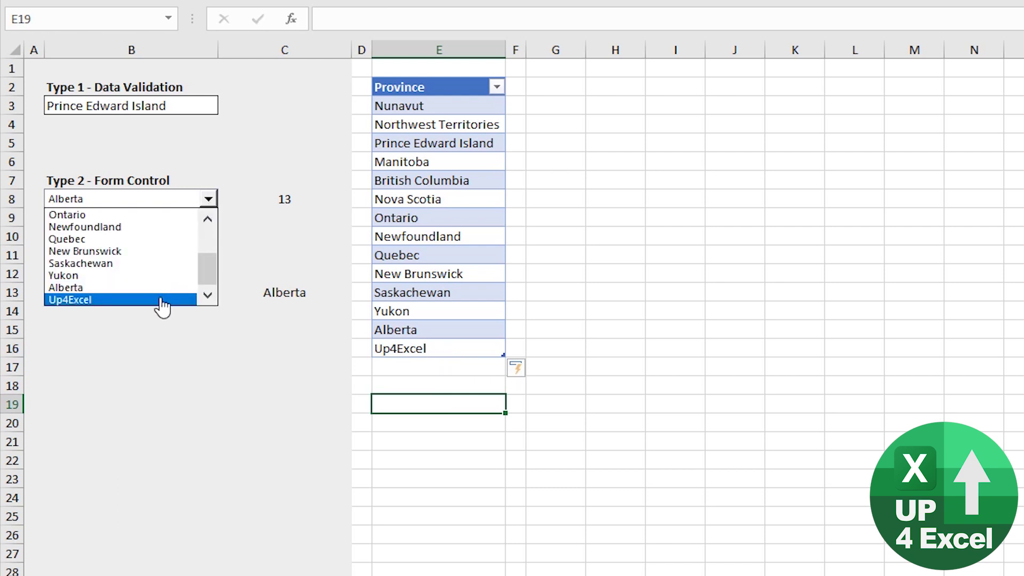
left_click(127, 300)
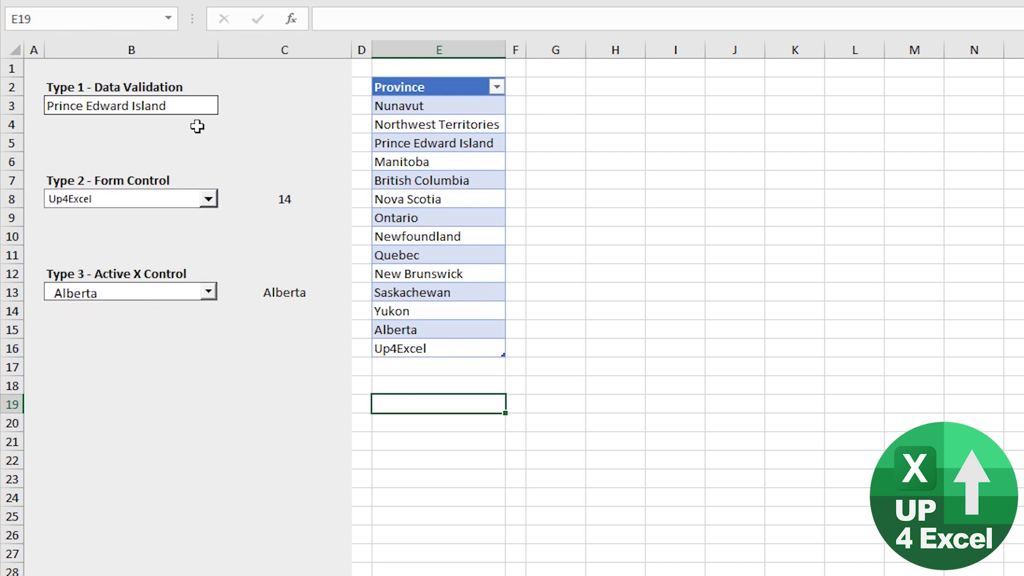
left_click(184, 107)
left_click(229, 112)
scroll(220, 181, "down", 2)
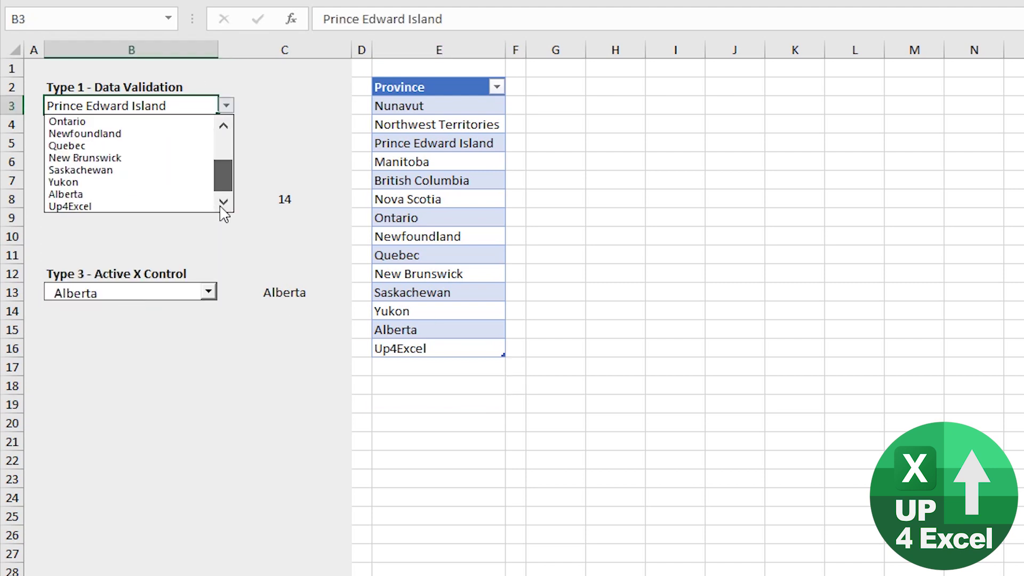
left_click(171, 210)
left_click(208, 292)
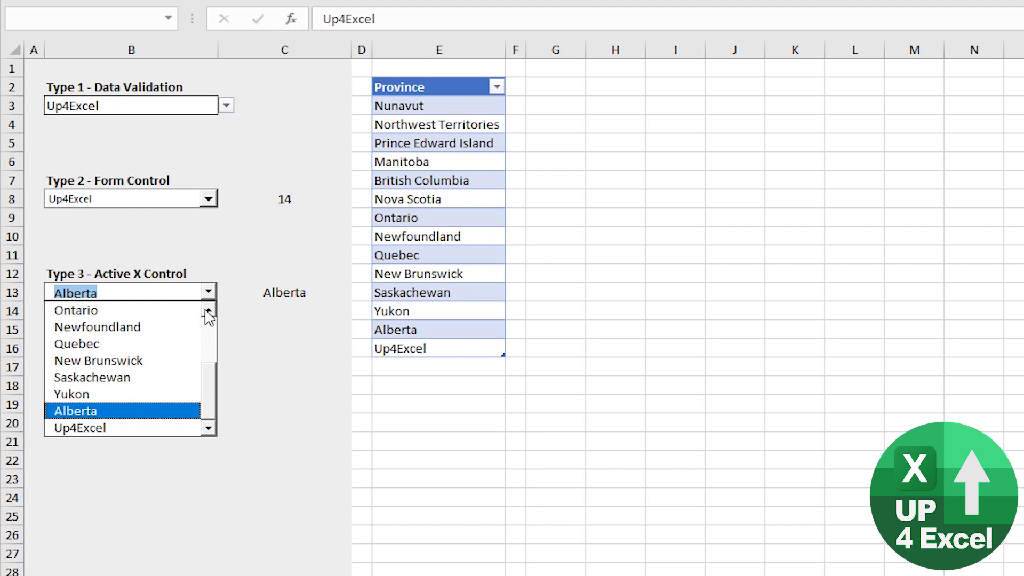
left_click(170, 427)
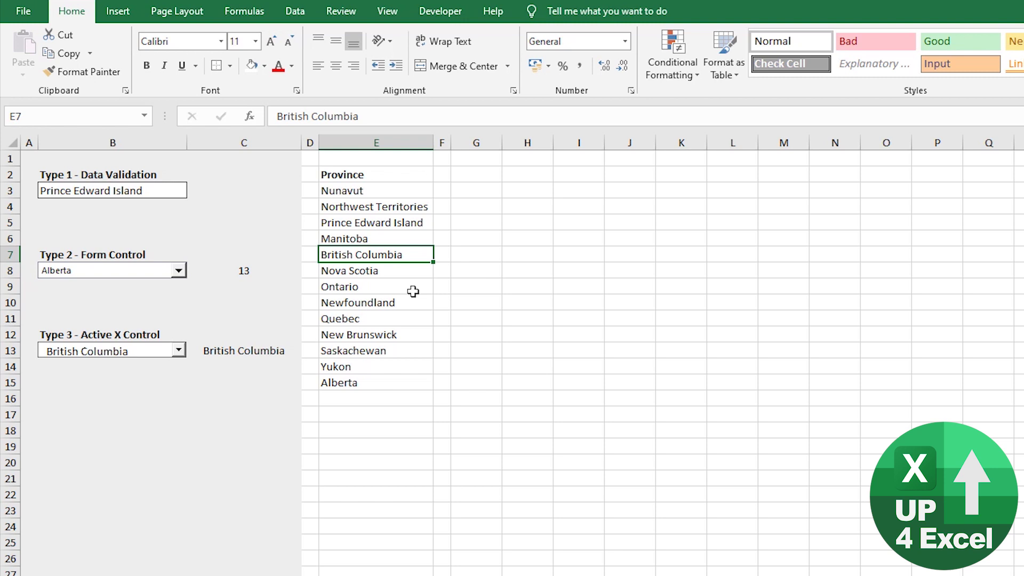
Enter =COUNTA(E3:E1048576) in E1, returning 13, and centre it
left_click(416, 160)
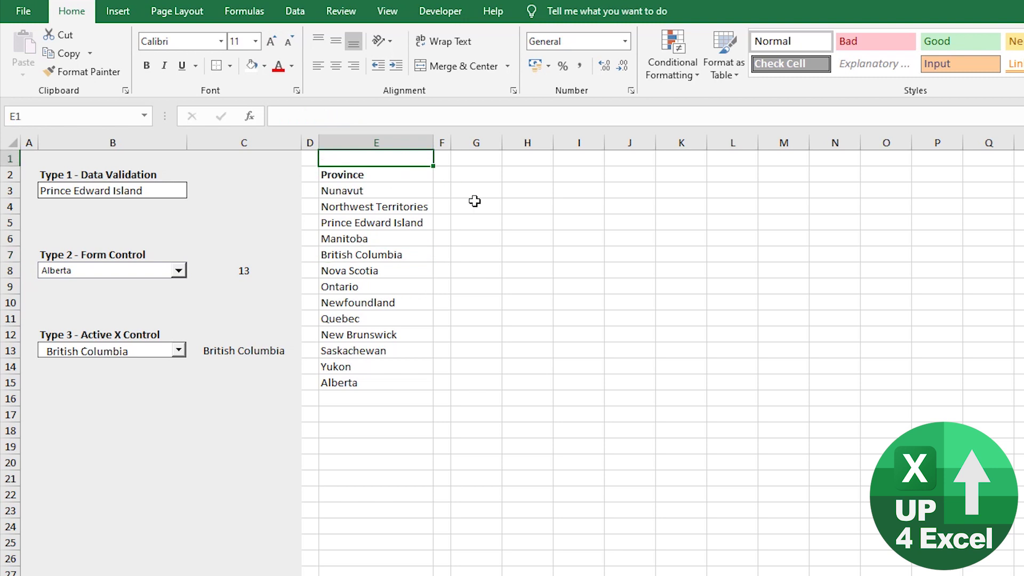
type("=counta(")
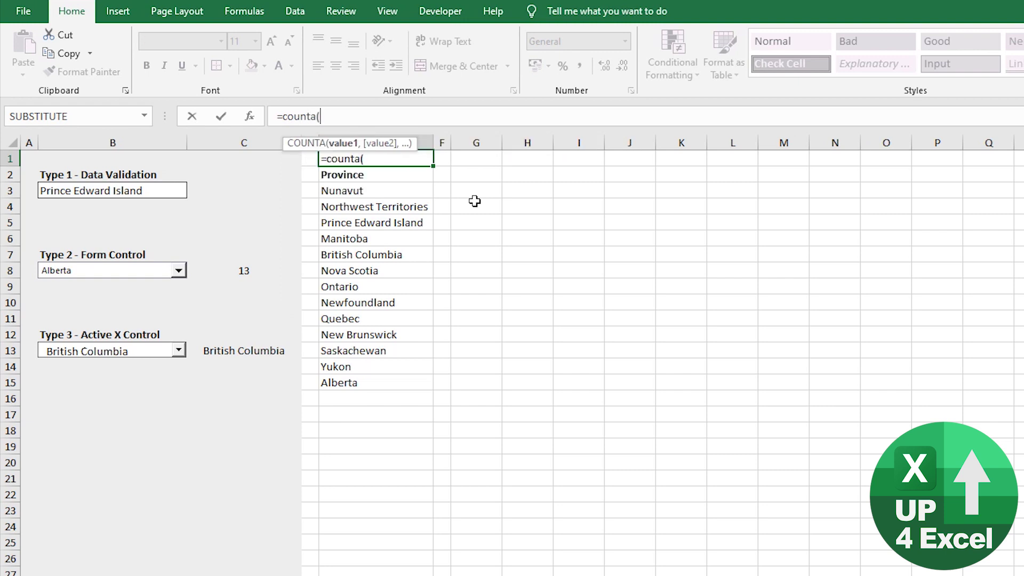
key("Down")
key("Down")
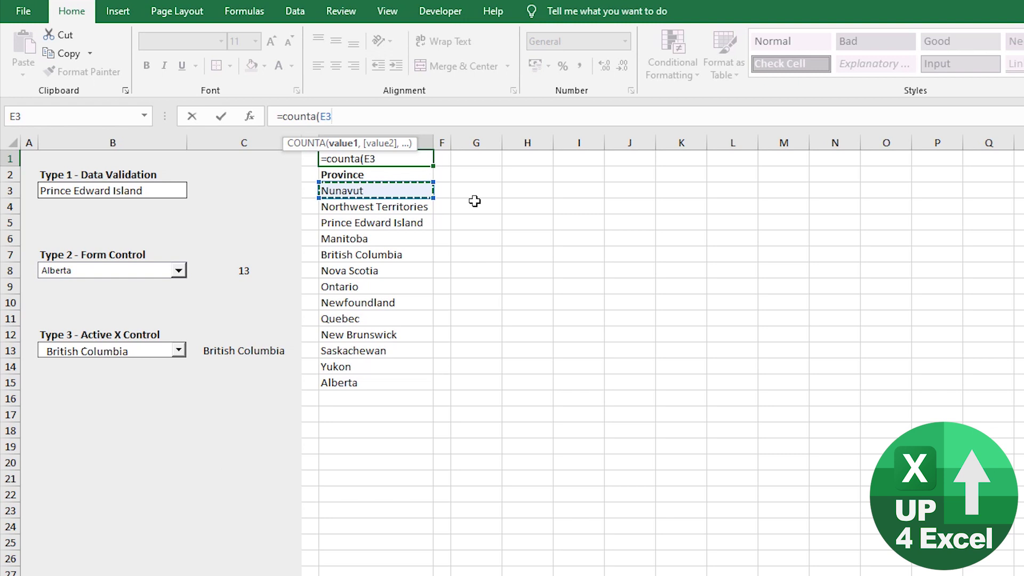
key("ctrl+shift+Down")
key("ctrl+shift+Down")
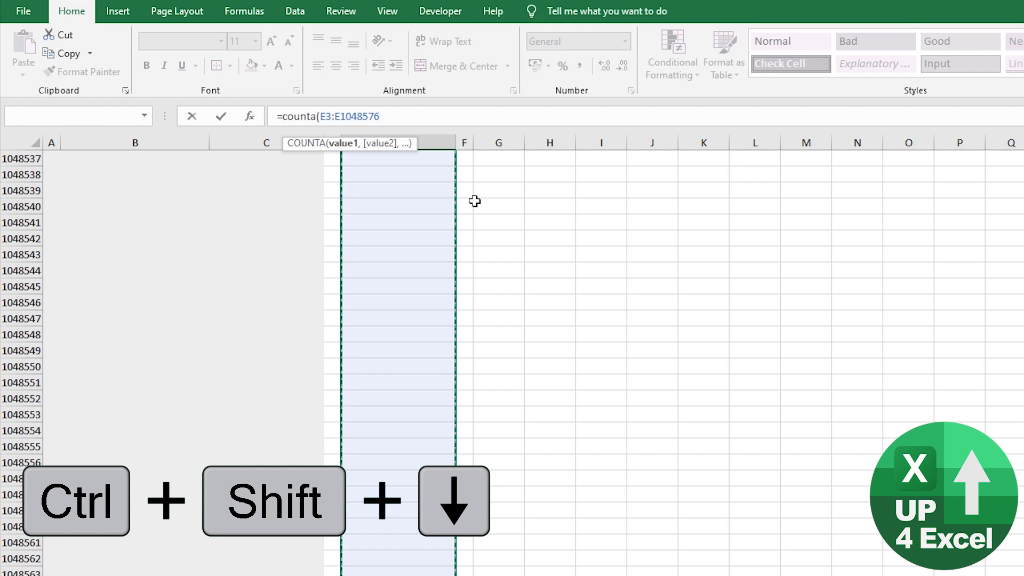
type(")")
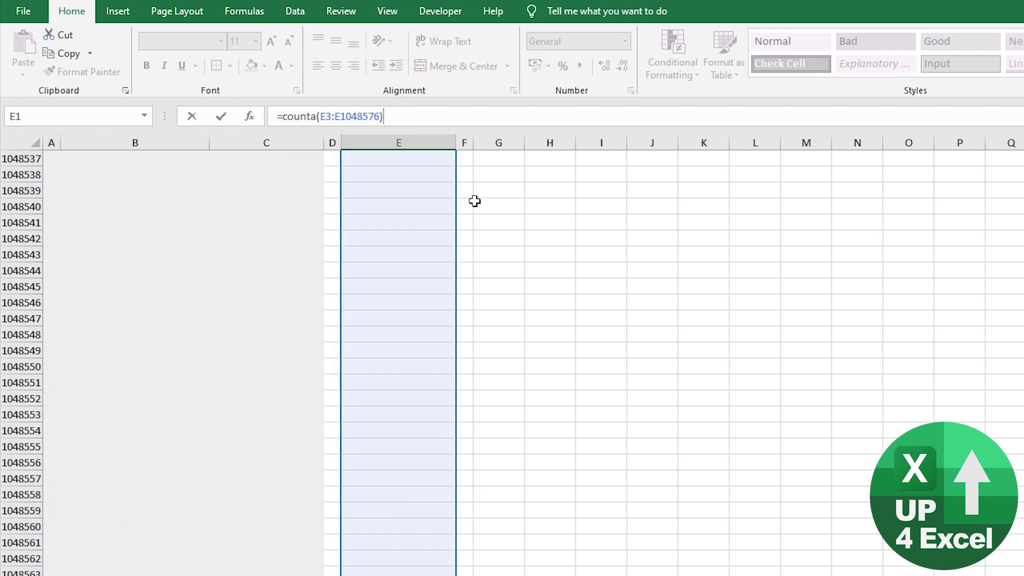
key("Return")
key("Up")
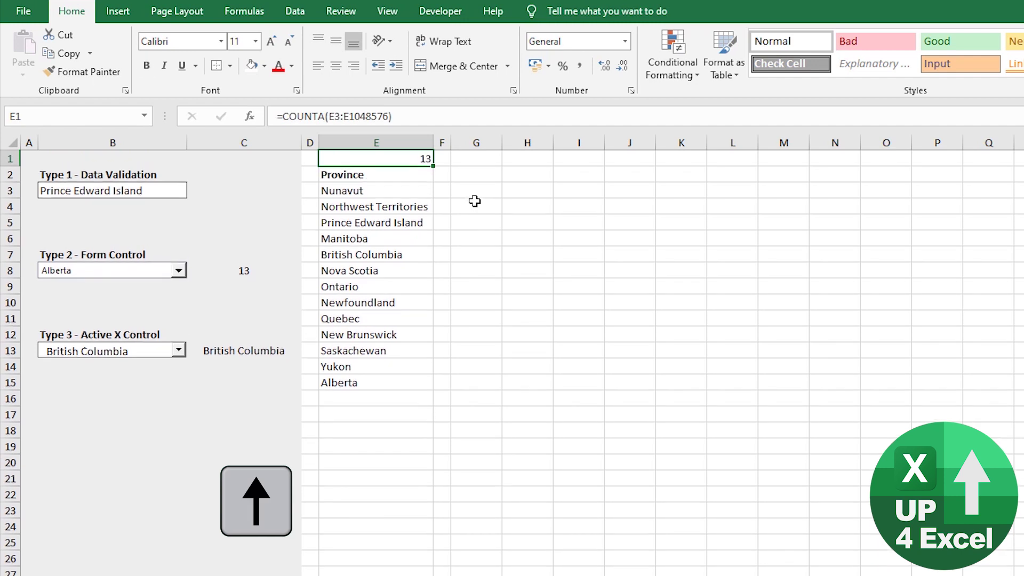
left_click(335, 66)
left_click_drag(387, 190, 376, 386)
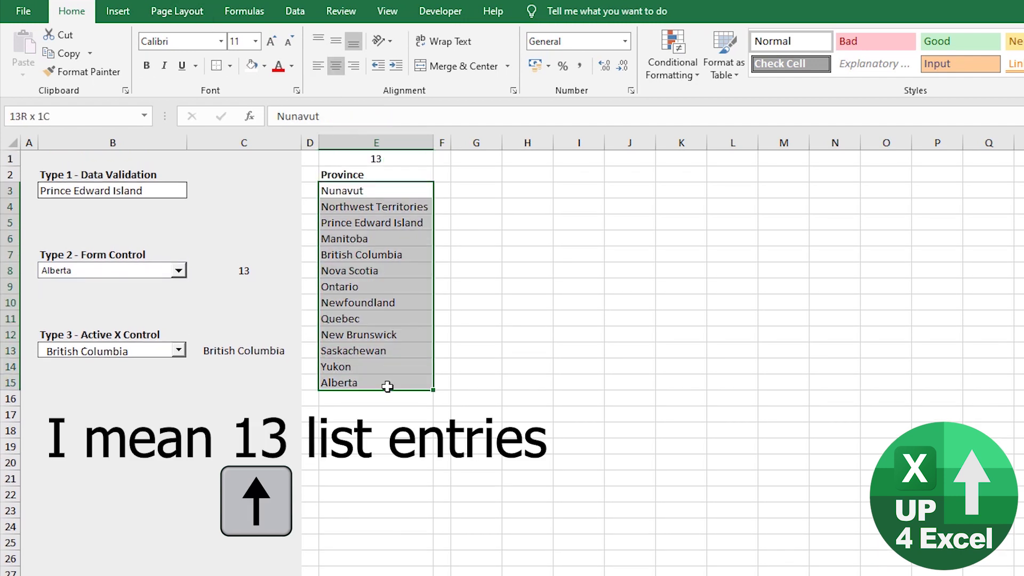
left_click(376, 398)
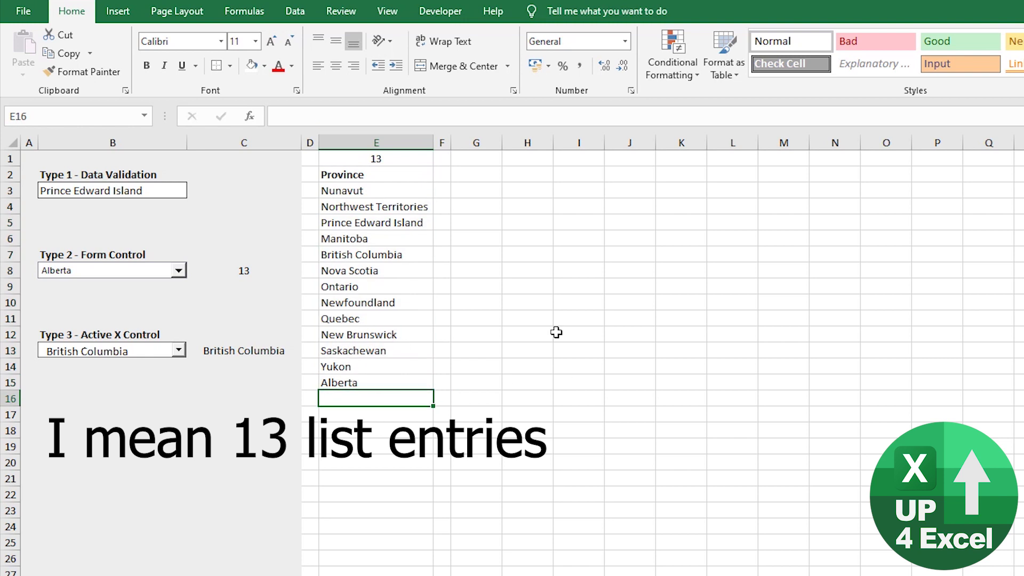
type("john")
key("Return")
key("Up")
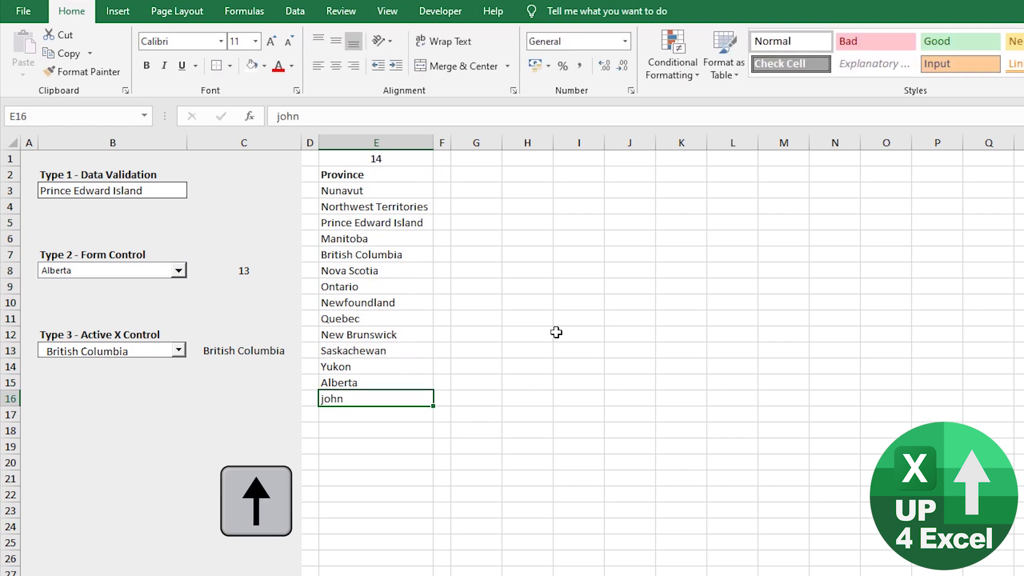
key("Delete")
key("Up")
key("ctrl+Up")
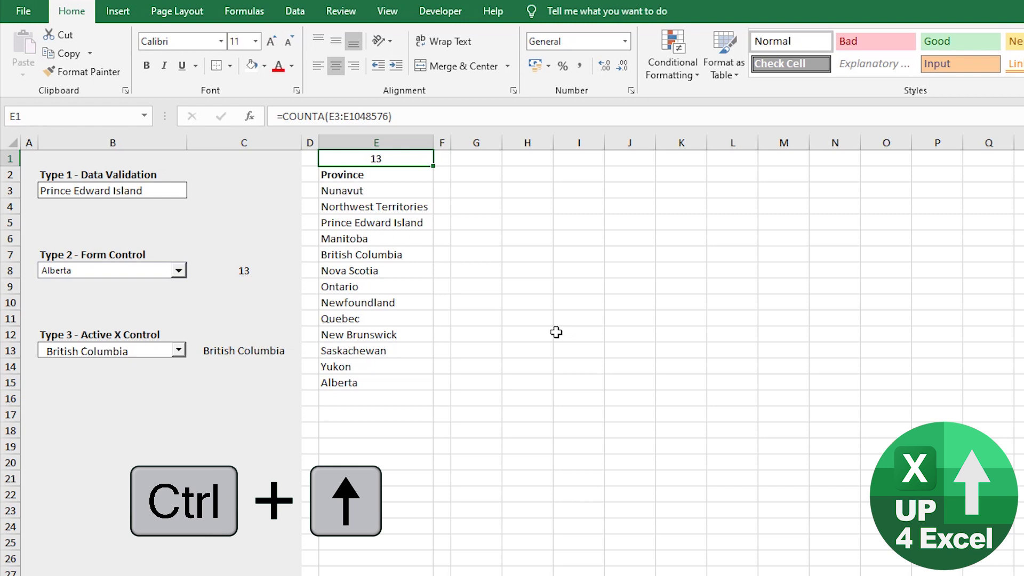
key("Down")
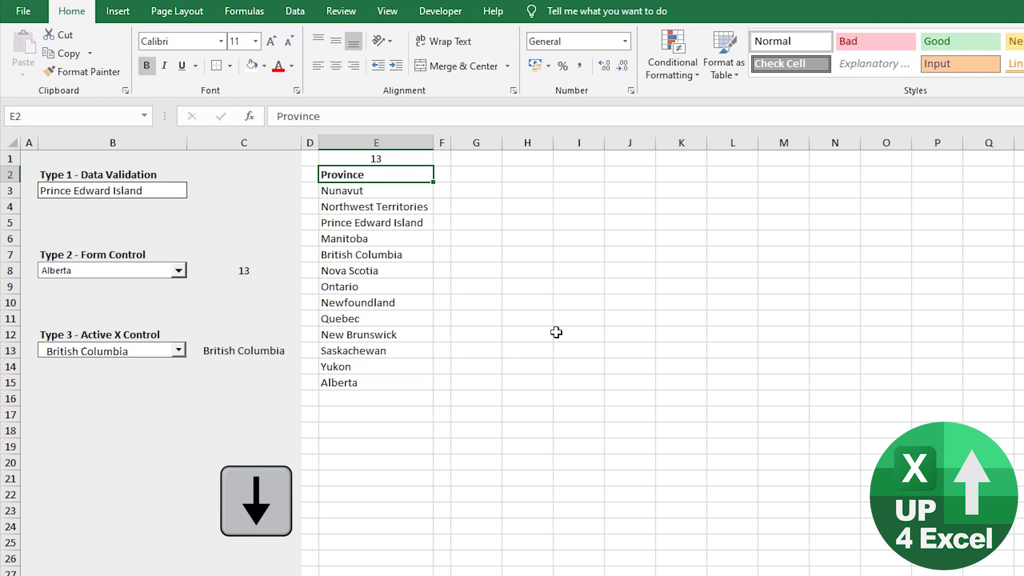
key("Up")
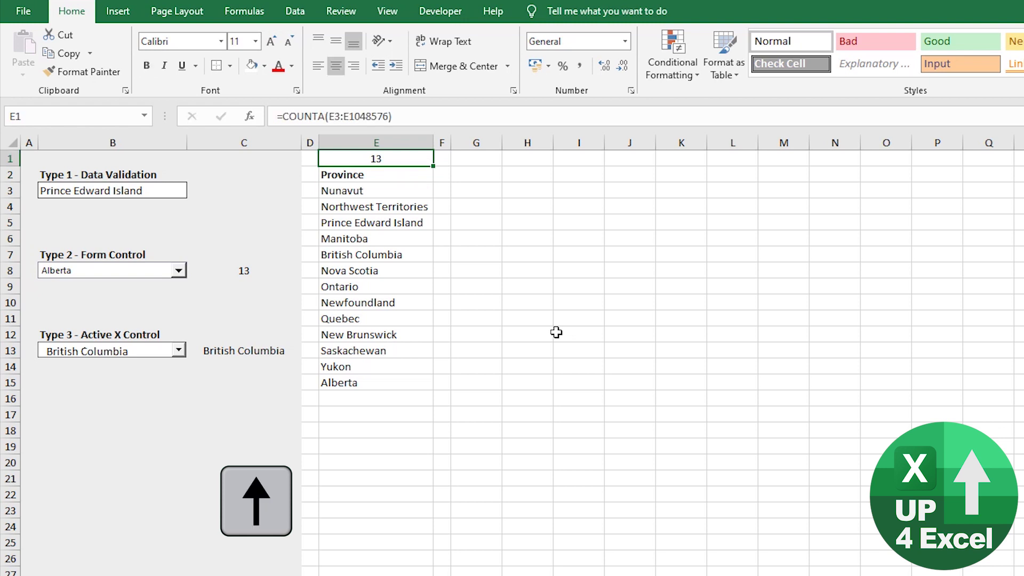
key("Down")
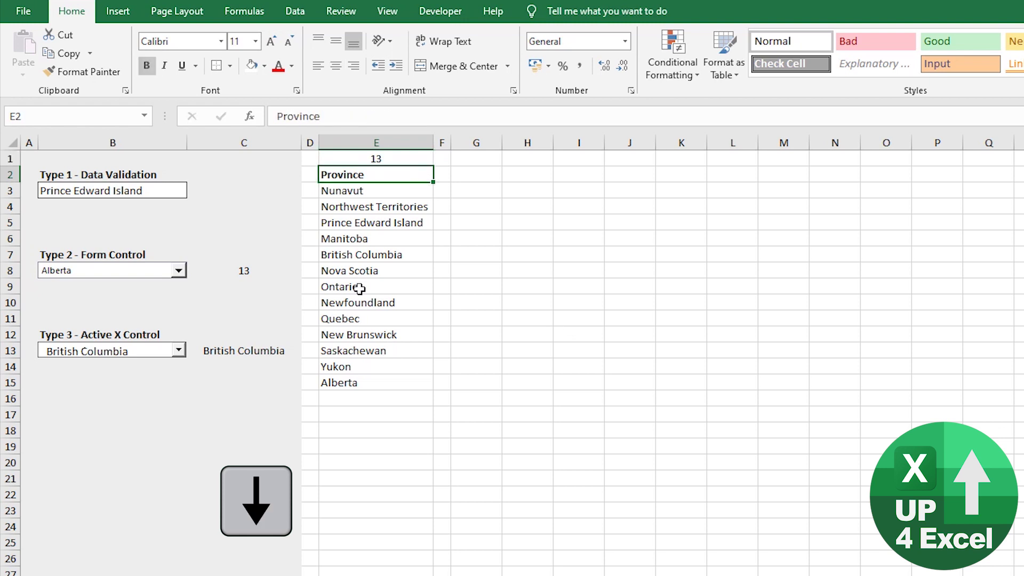
left_click(393, 195)
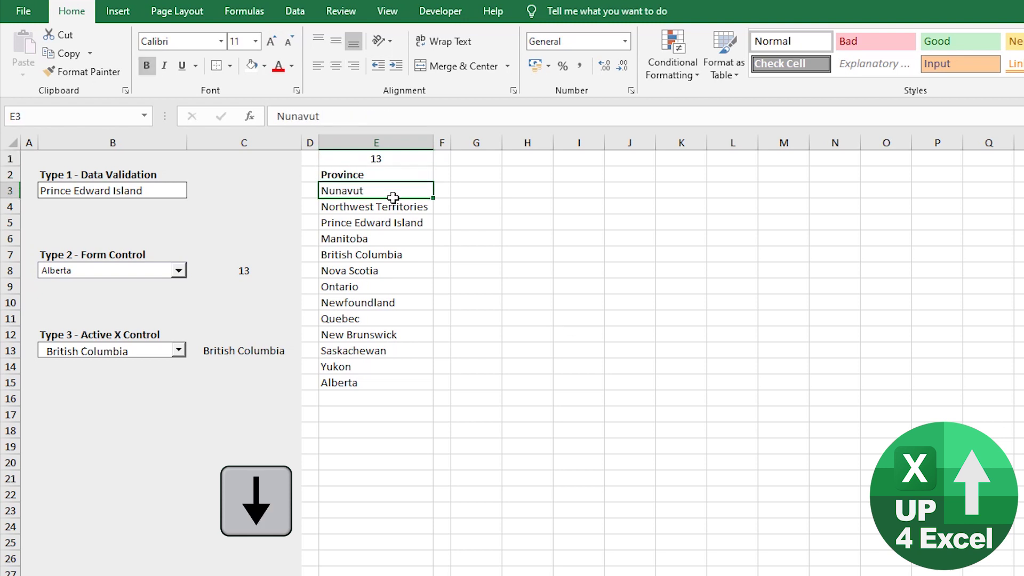
left_click_drag(394, 199, 384, 382)
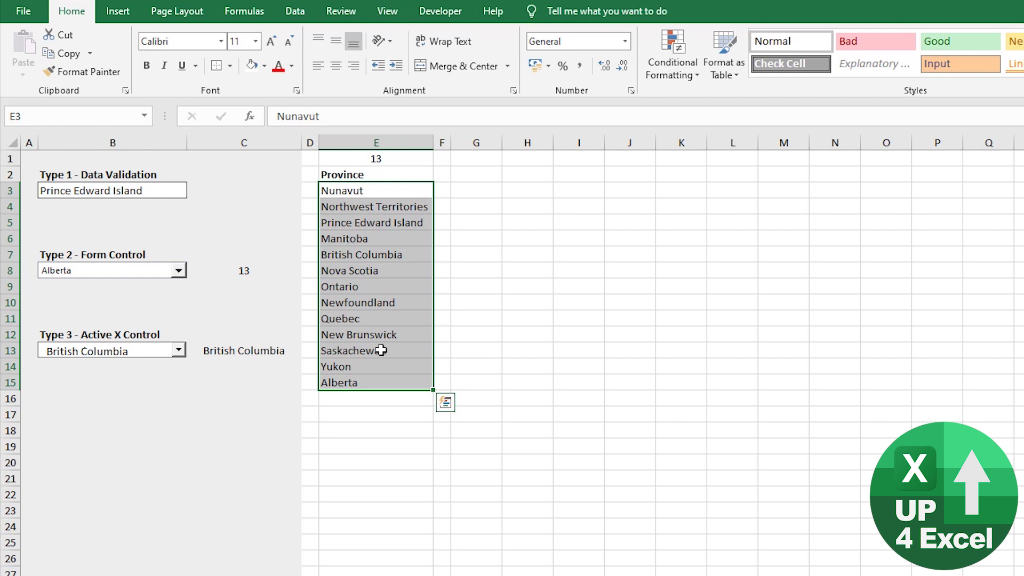
left_click(398, 160)
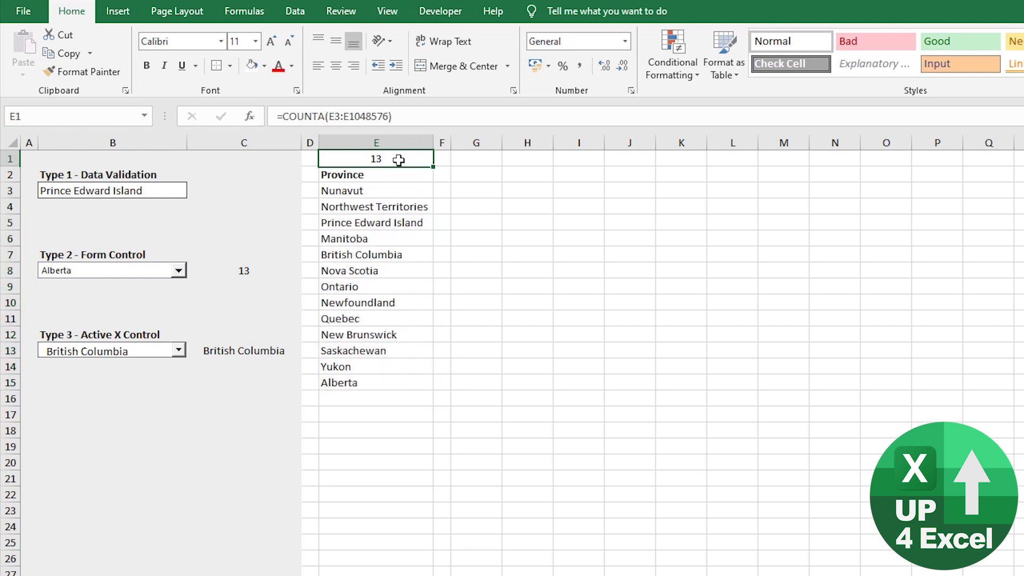
left_click(373, 400)
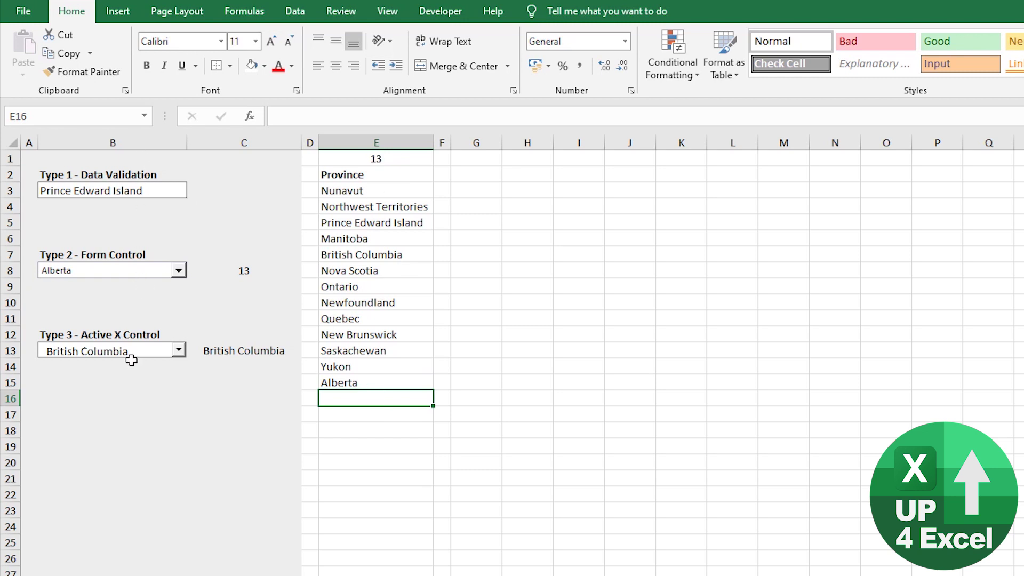
left_click(388, 192)
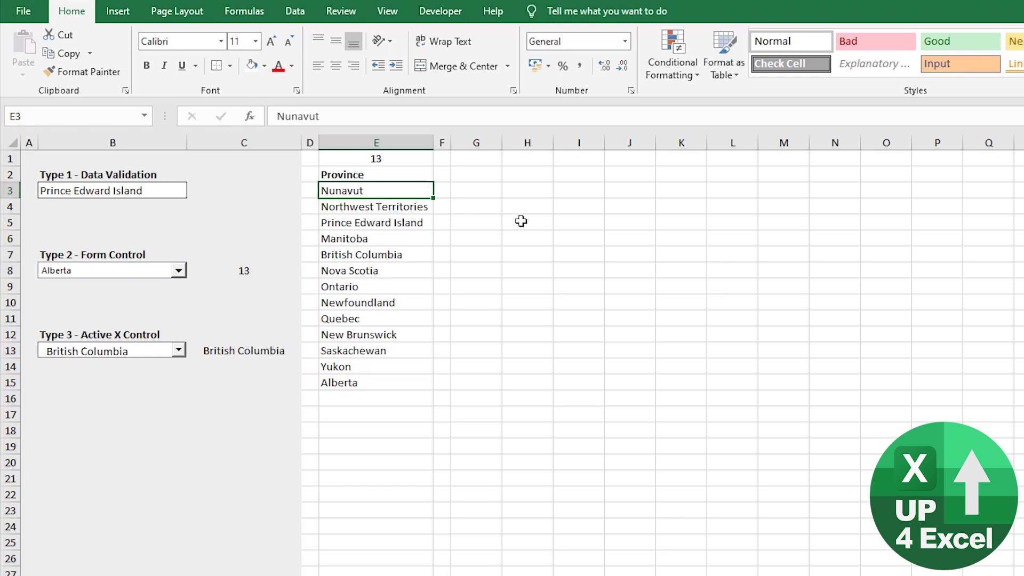
Open the Name Manager from the Formulas tab
left_click(294, 12)
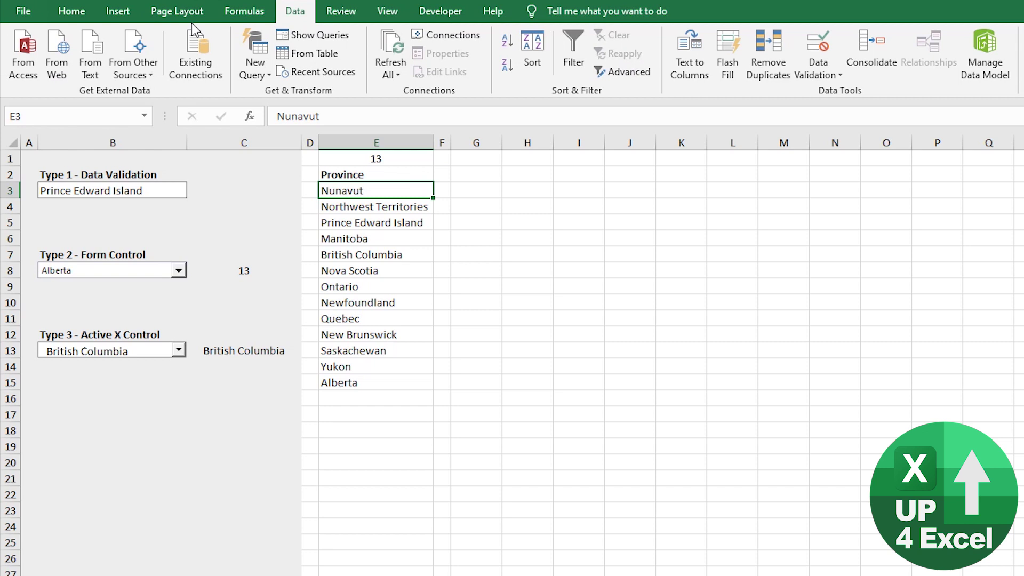
left_click(119, 13)
left_click(78, 12)
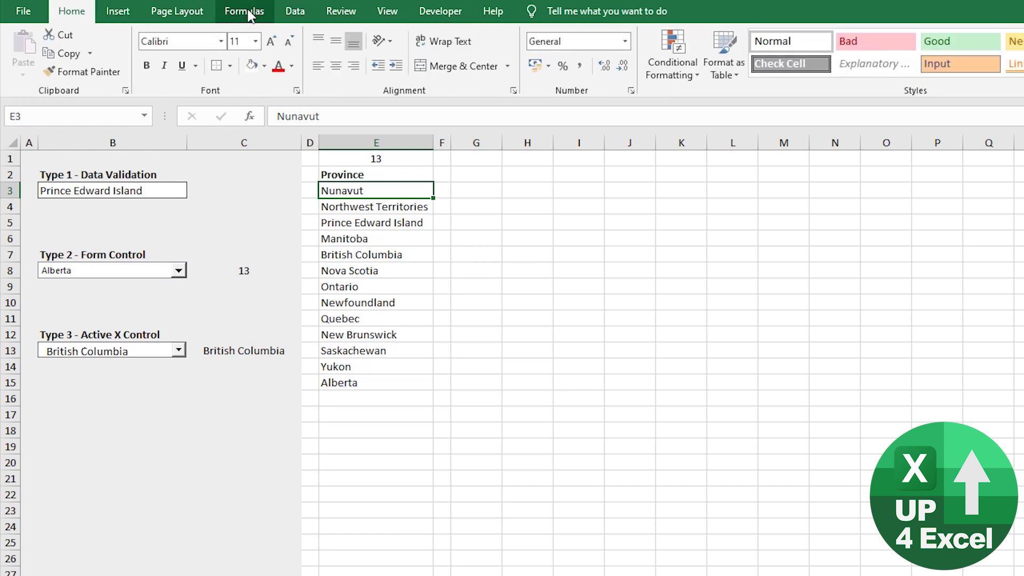
left_click(246, 13)
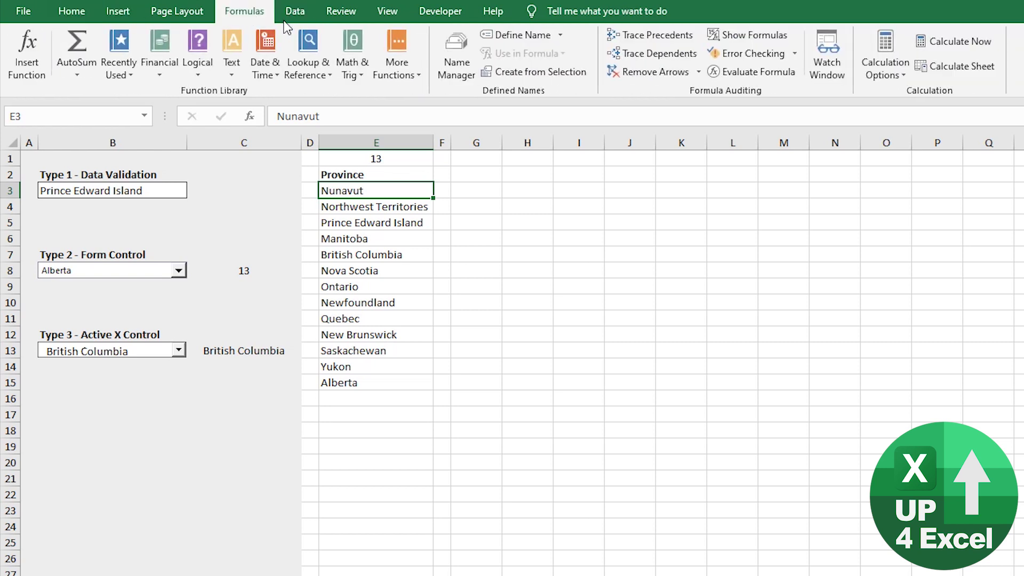
left_click(453, 63)
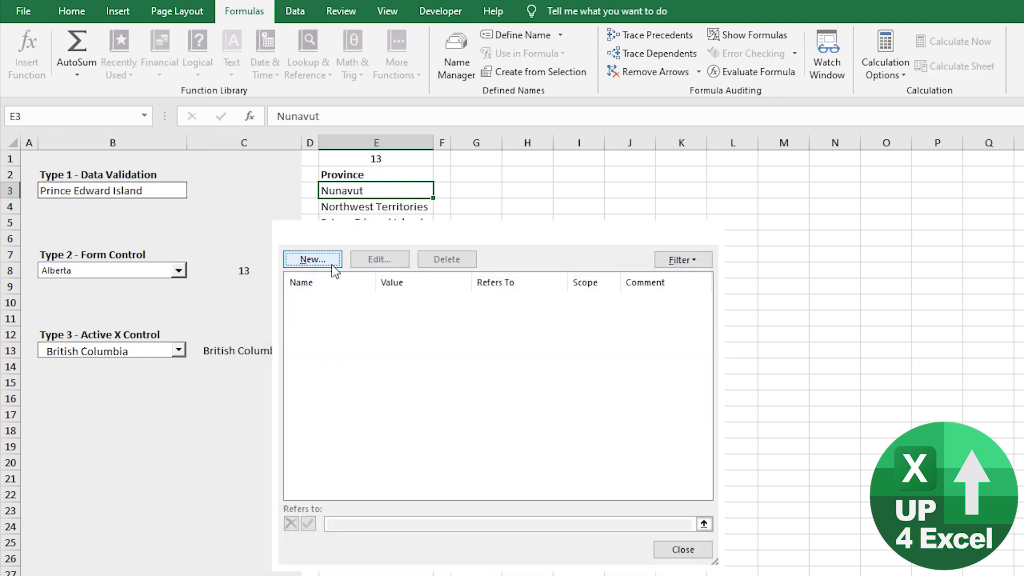
Create a new name called nProvince and move into its Refers to field
left_click(337, 266)
left_click_drag(476, 304, 629, 286)
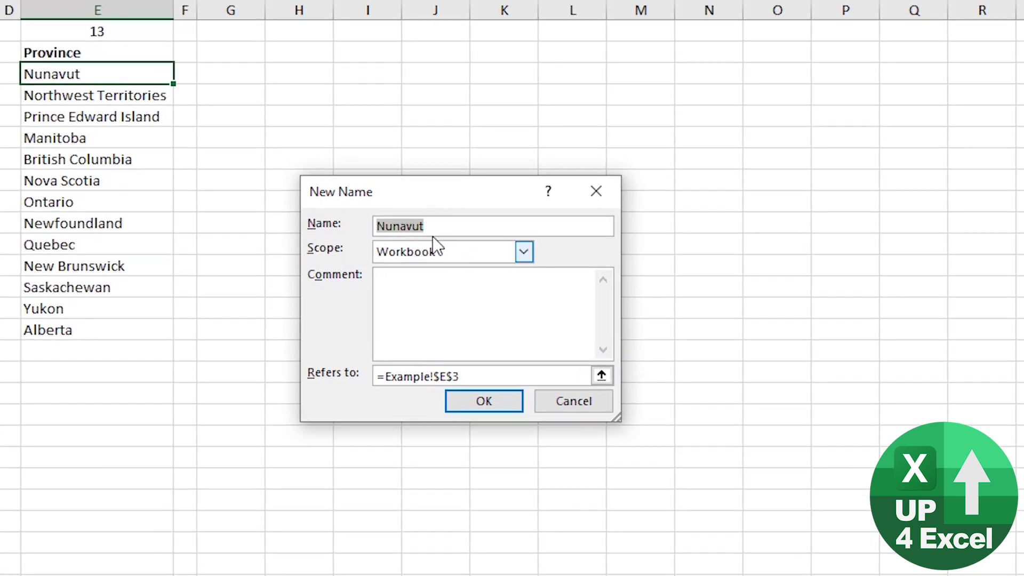
type("n")
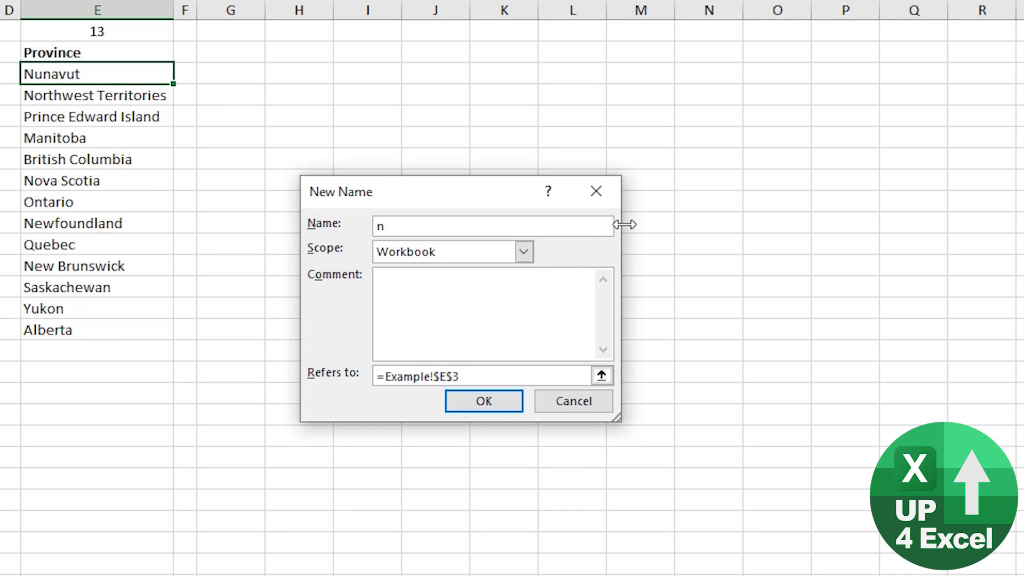
type("Province")
left_click(507, 375)
Replace nProvince's Refers to with =OFFSET(Example!$E$2,1,0,Example!$E$1,1), using E2 as anchor and E1 as height
key("ctrl+shift+Left")
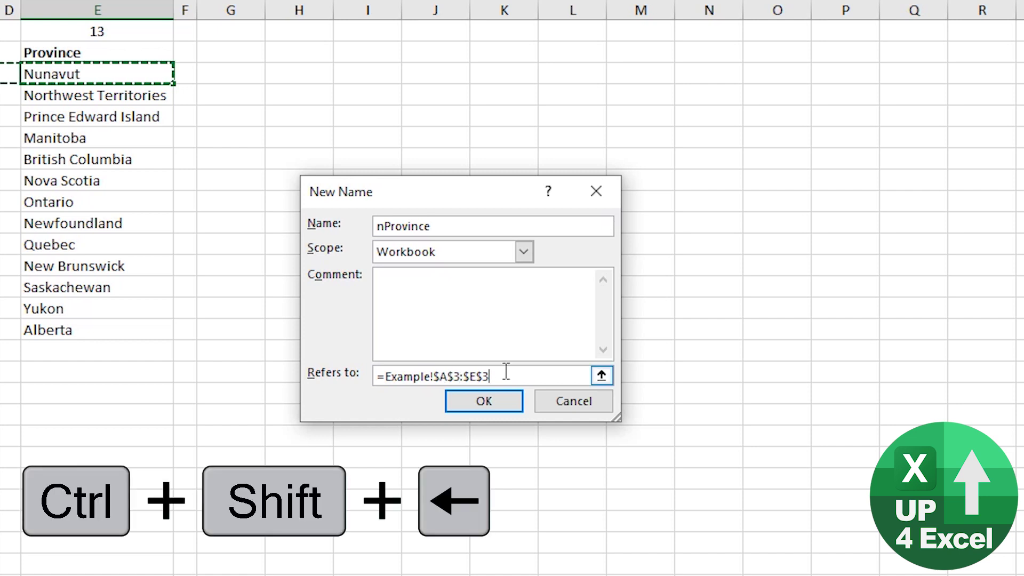
key("BackSpace")
key("BackSpace")
key("BackSpace")
key("BackSpace")
key("BackSpace")
key("BackSpace")
key("BackSpace")
key("BackSpace")
key("BackSpace")
key("BackSpace")
key("BackSpace")
key("BackSpace")
key("BackSpace")
key("BackSpace")
key("BackSpace")
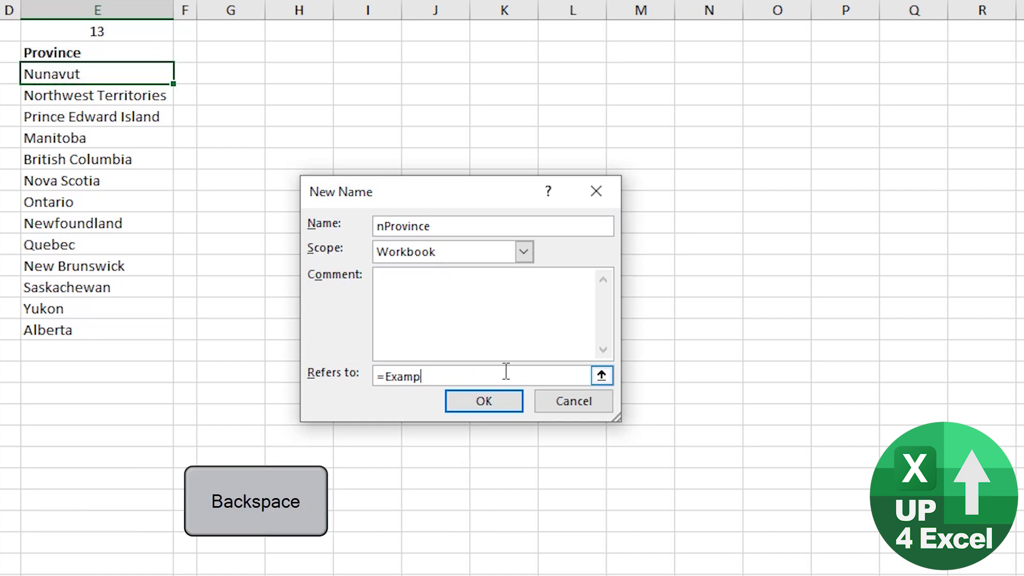
key("BackSpace")
key("BackSpace")
type("offset(")
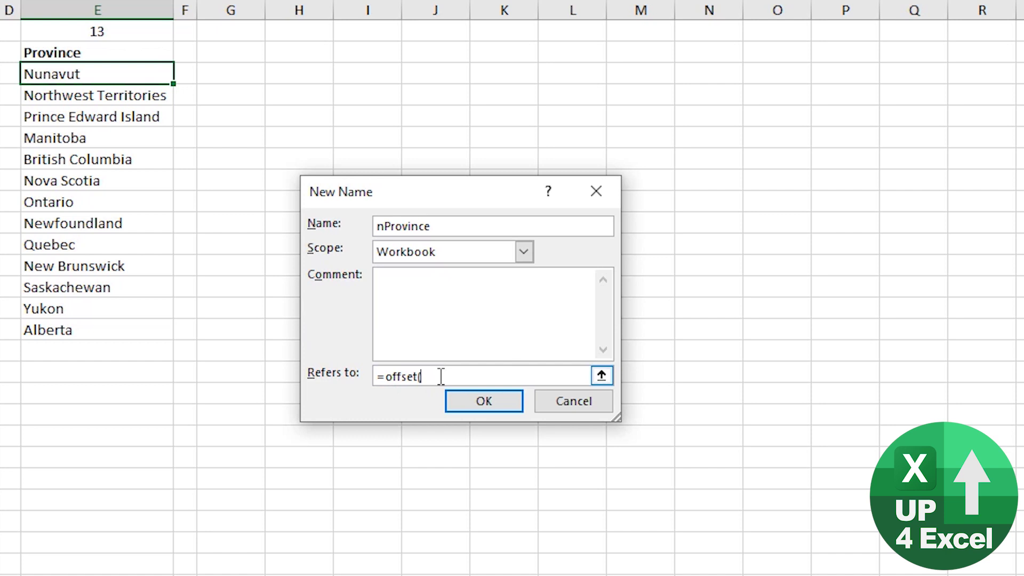
left_click(105, 50)
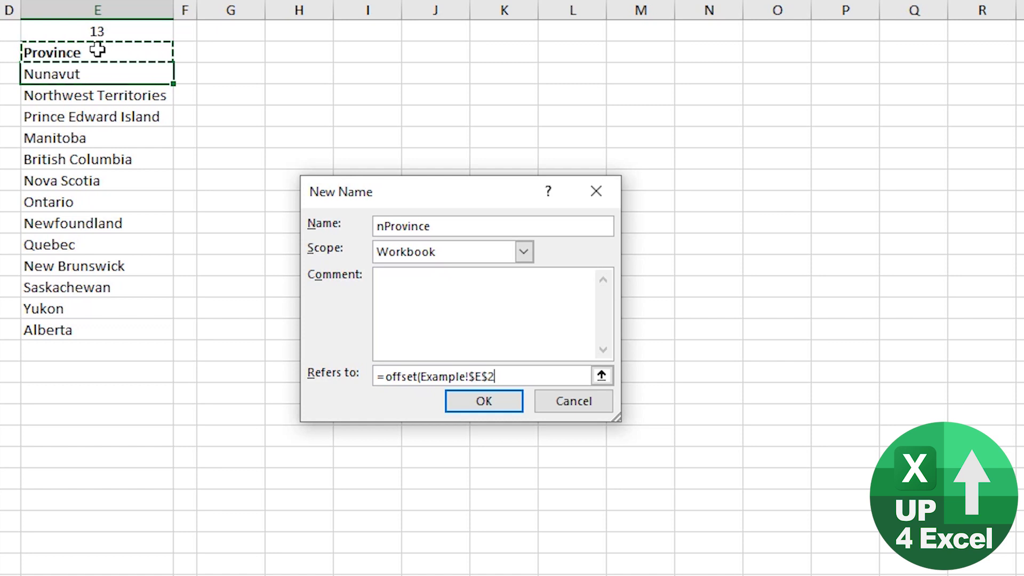
type(",1,0,")
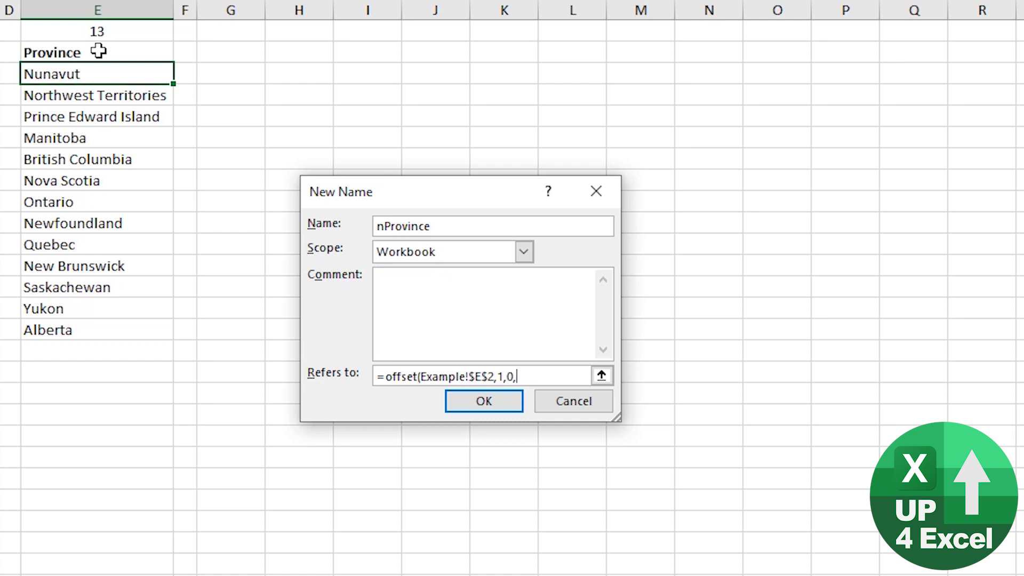
left_click(99, 31)
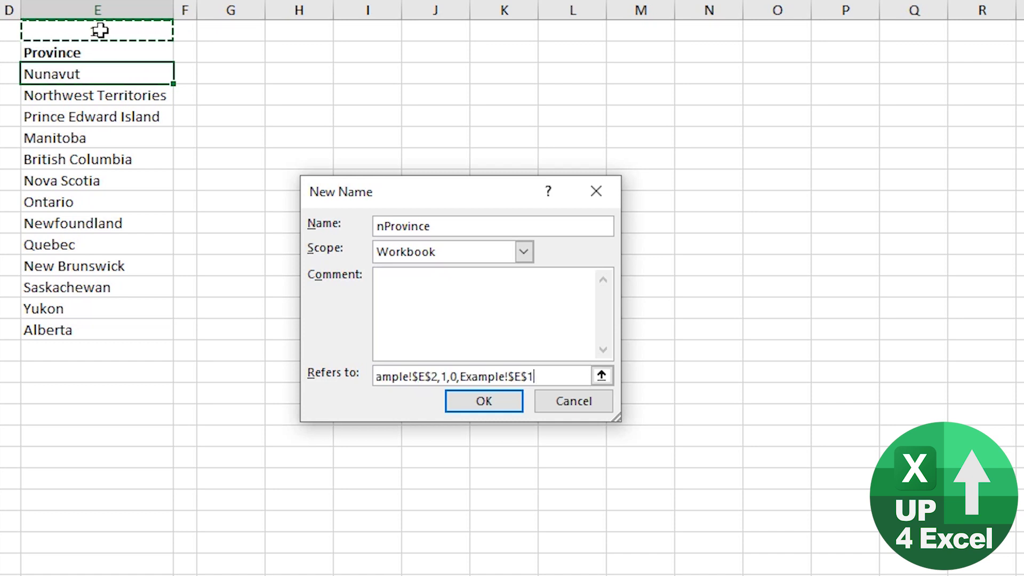
type(",1)")
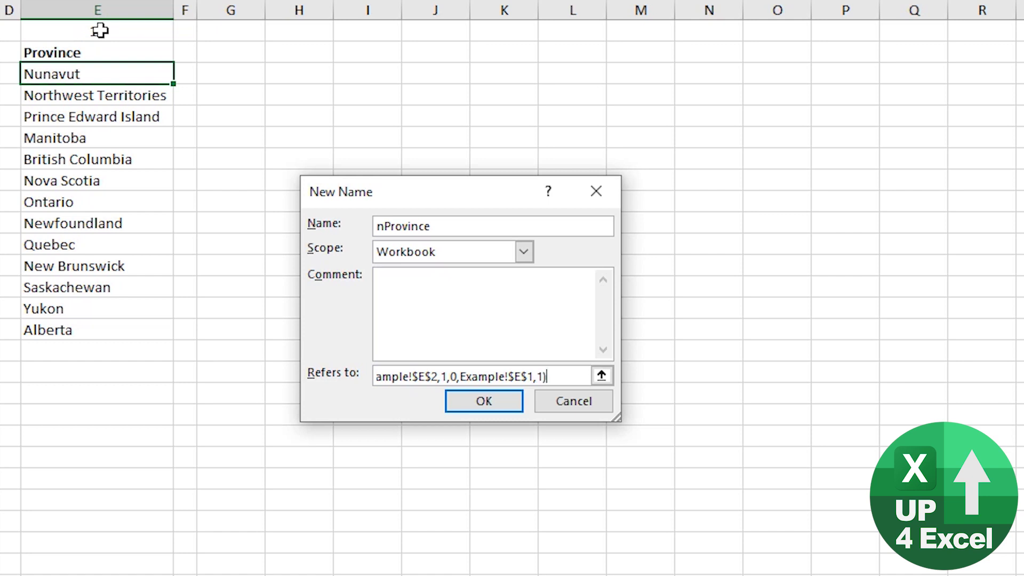
Save nProvince, verify it highlights the provinces Nunavut to Alberta in E3:E15, then close Name Manager
left_click(485, 400)
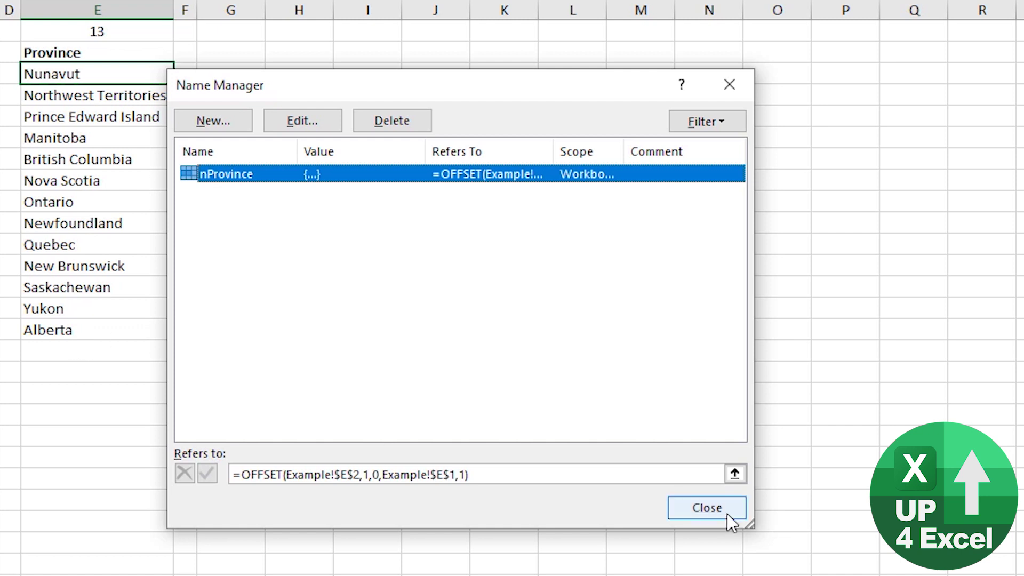
left_click(617, 476)
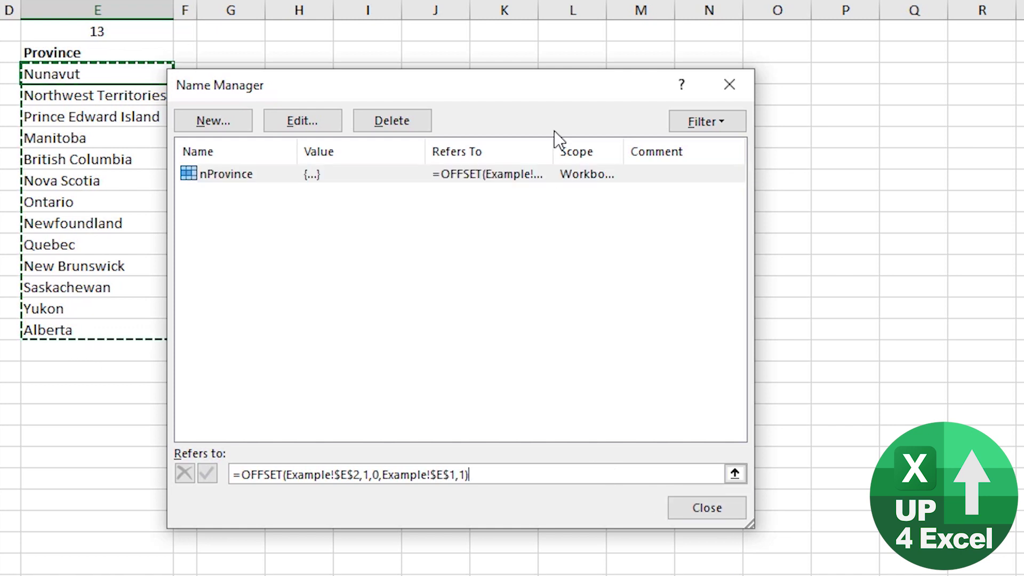
left_click_drag(498, 84, 736, 77)
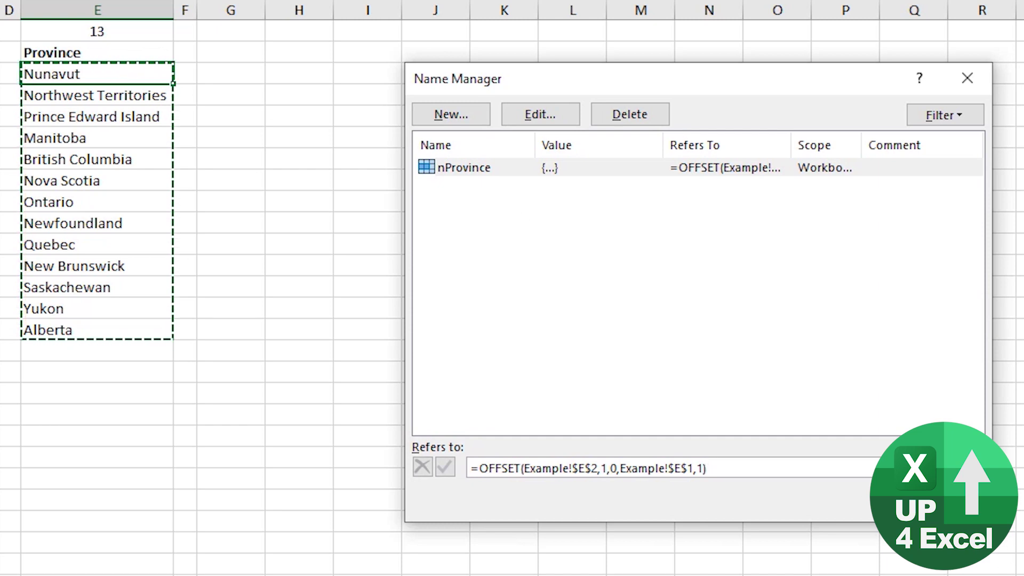
key("Escape")
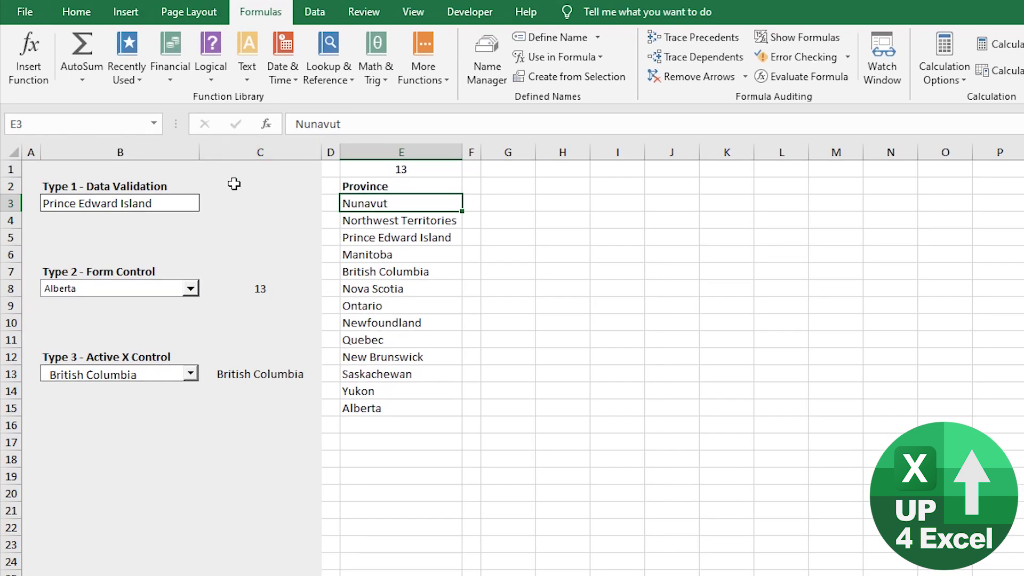
Change B3's data validation list source from $E$3:$E$15 to =nProvince
left_click(175, 205)
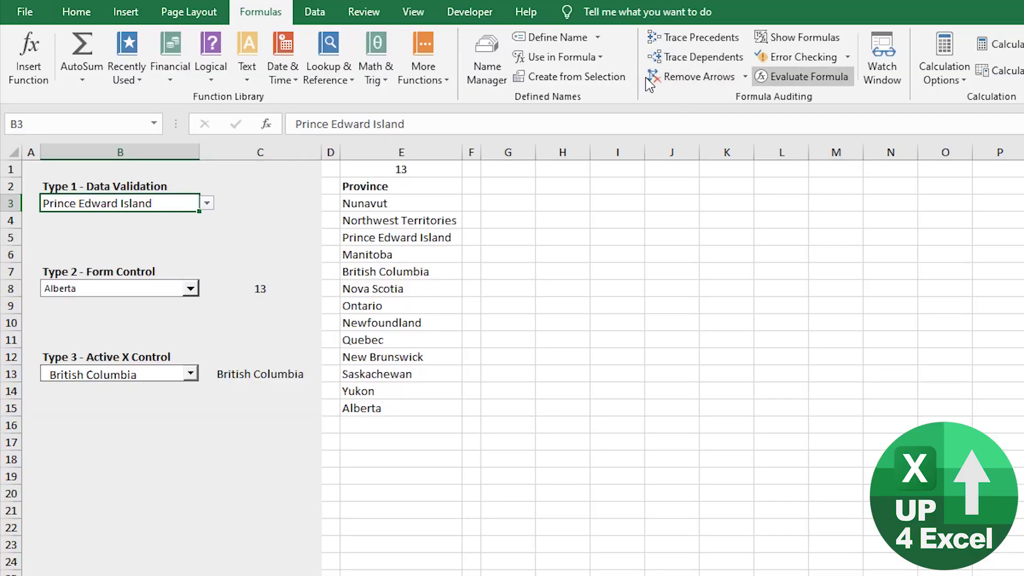
left_click(469, 12)
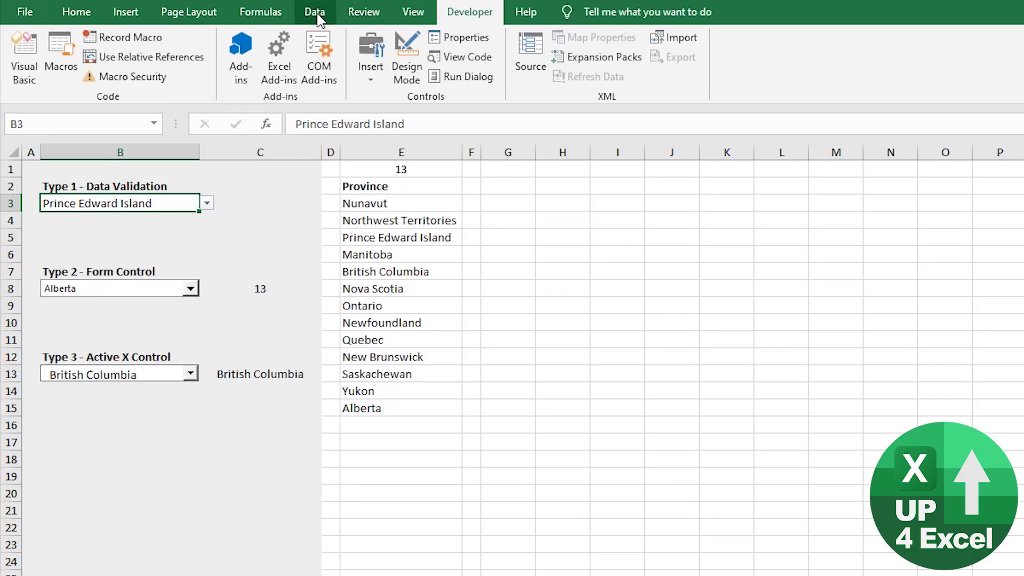
left_click(315, 11)
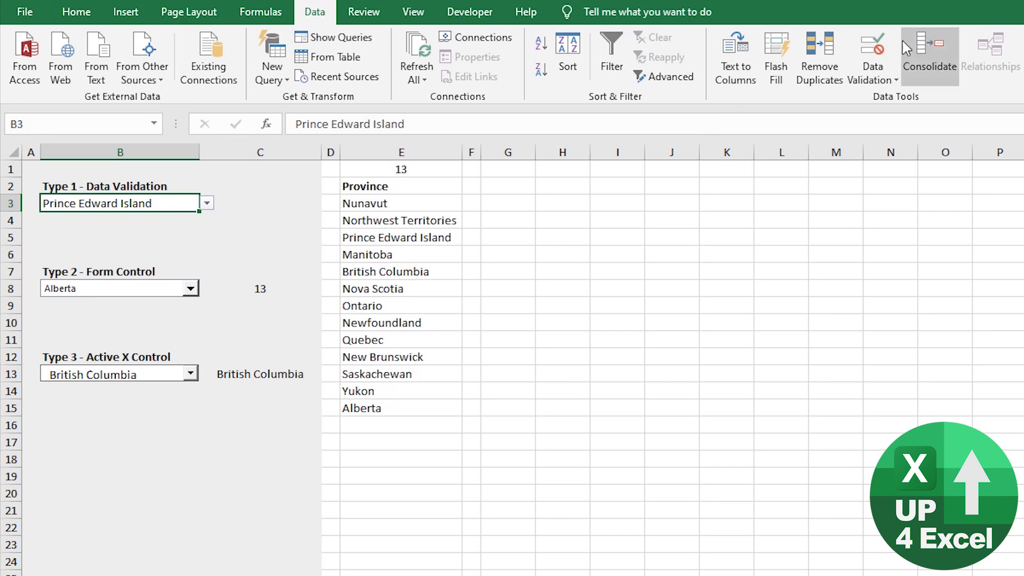
left_click(873, 48)
left_click(492, 301)
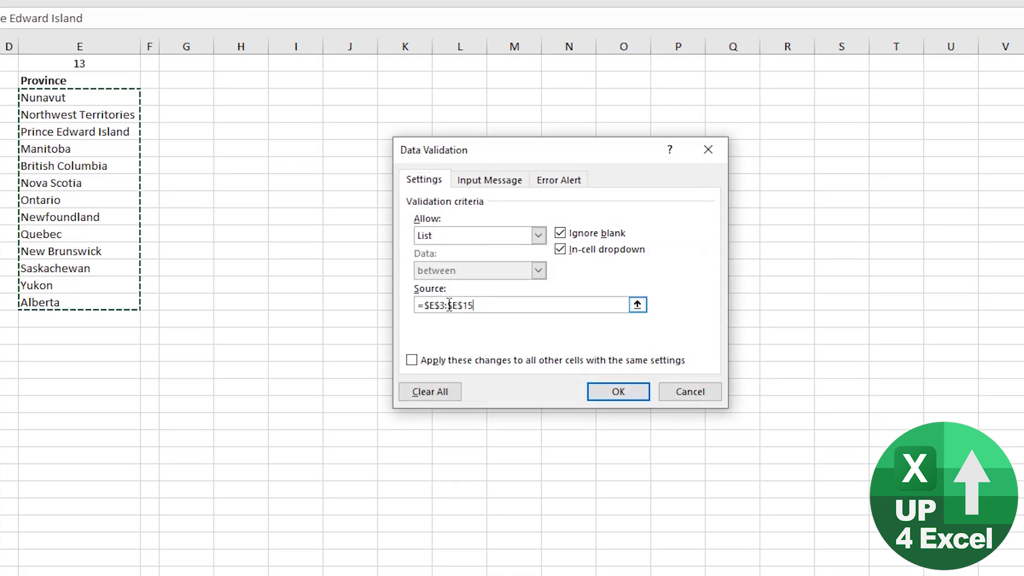
double_click(548, 302)
type("n")
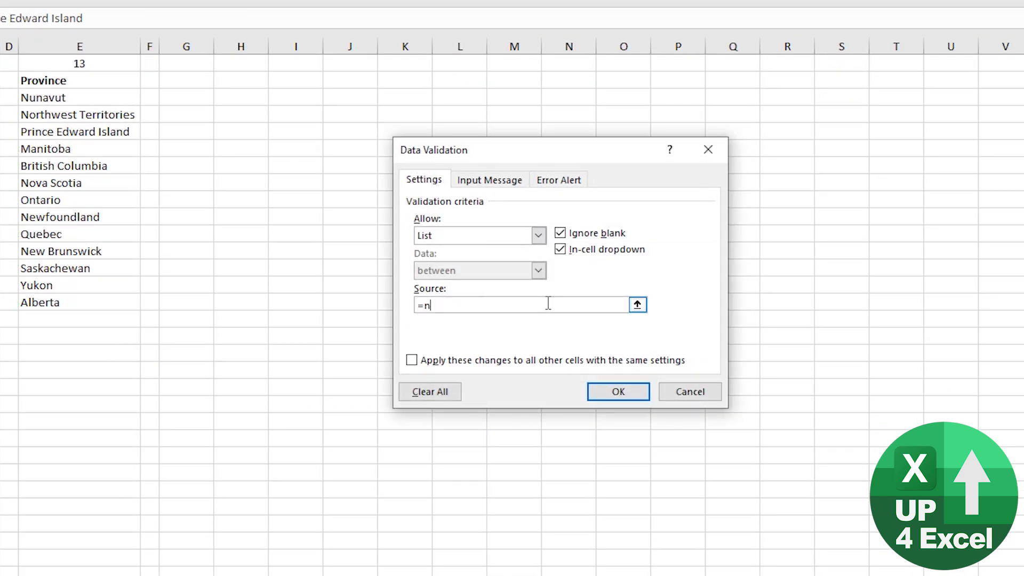
key("BackSpace")
key("BackSpace")
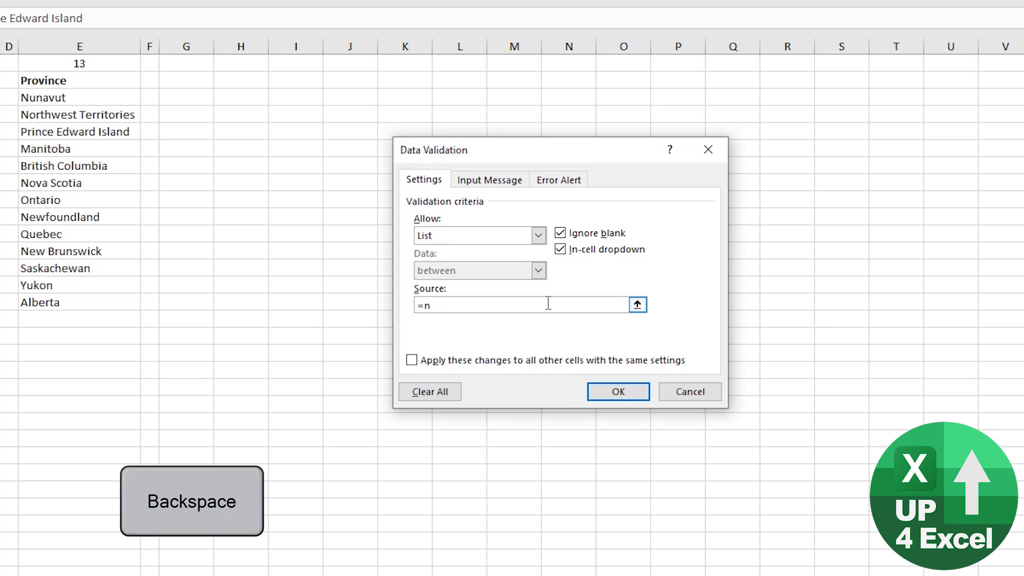
type("Province")
left_click(612, 391)
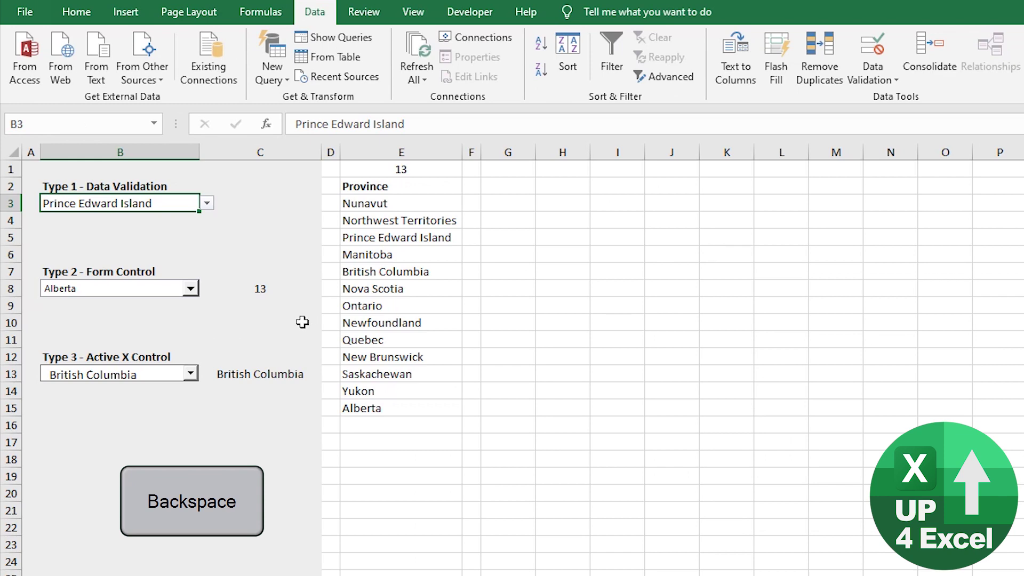
Set the Form Control drop-down's input range to nProvince instead of E3:E15
right_click(166, 292)
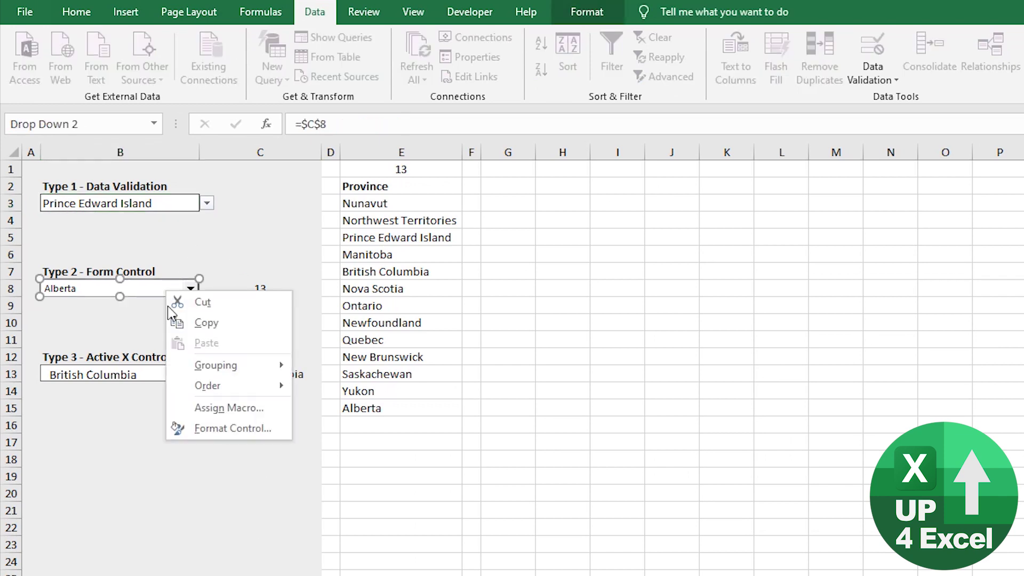
left_click(212, 432)
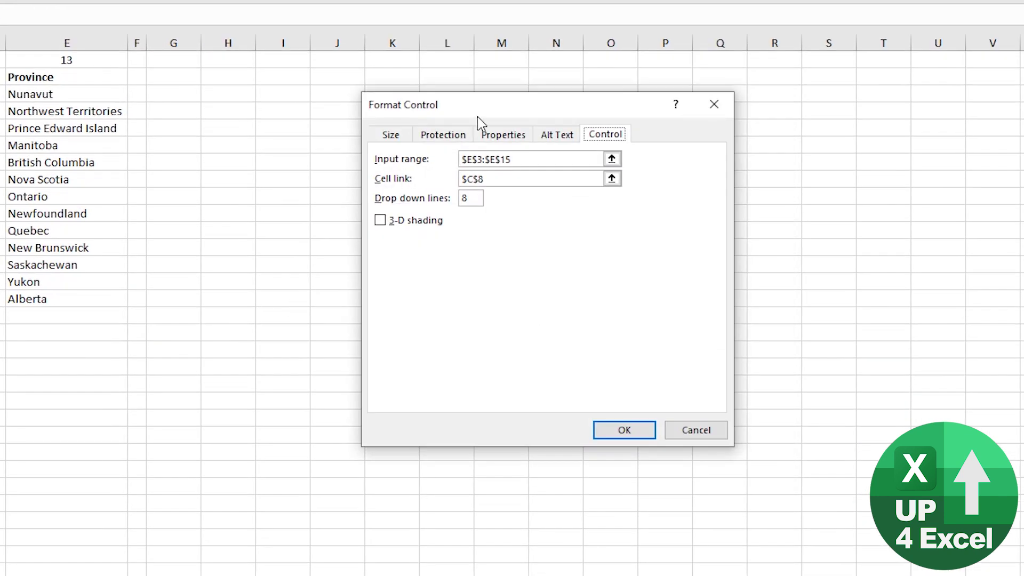
left_click_drag(335, 158, 461, 159)
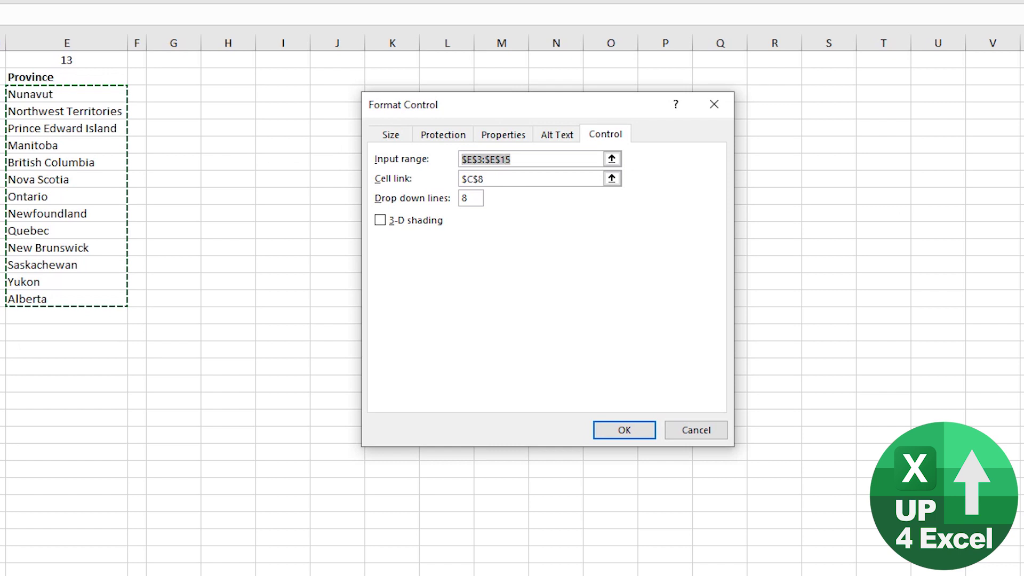
type("nProvince")
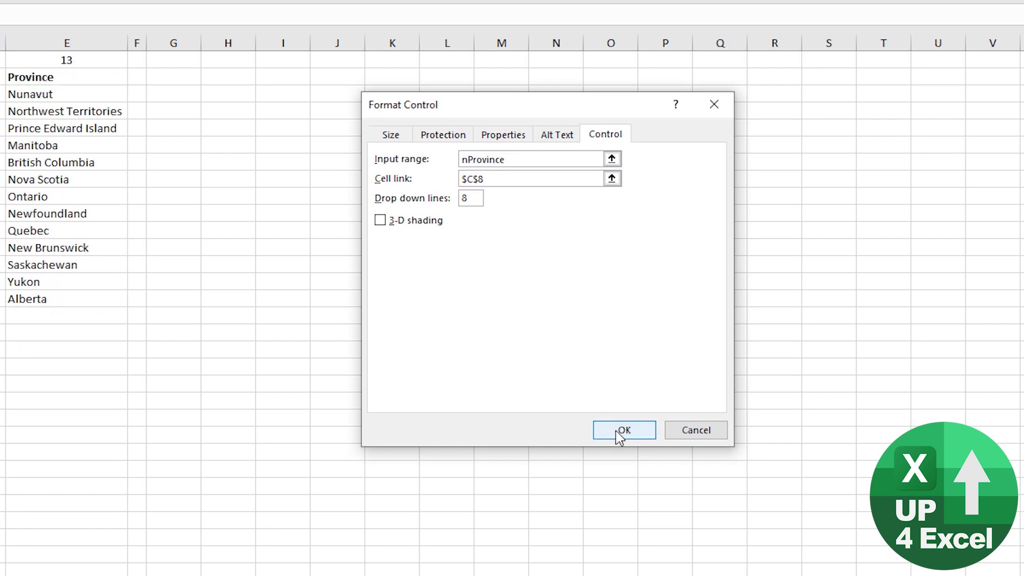
left_click(616, 430)
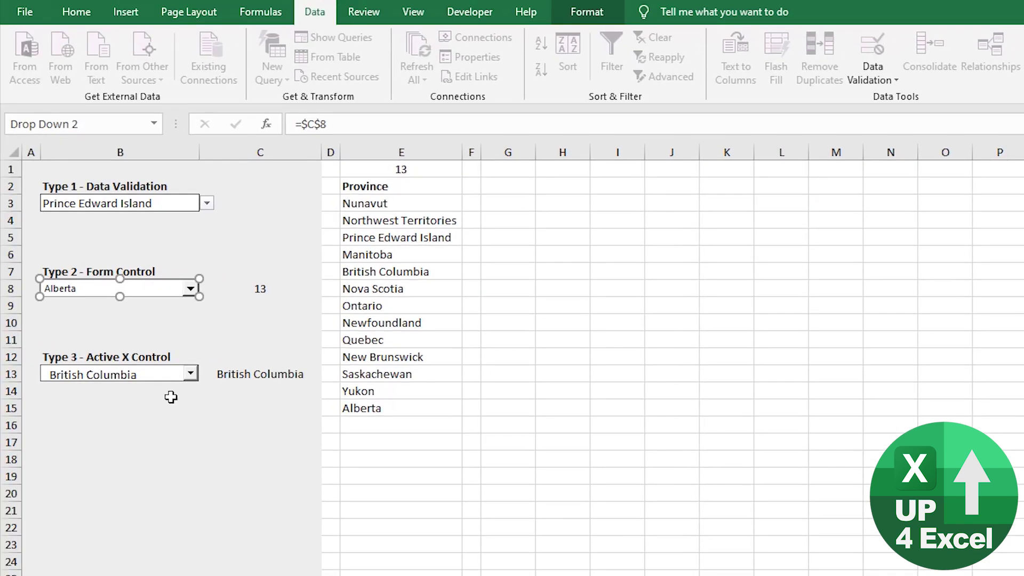
left_click(158, 428)
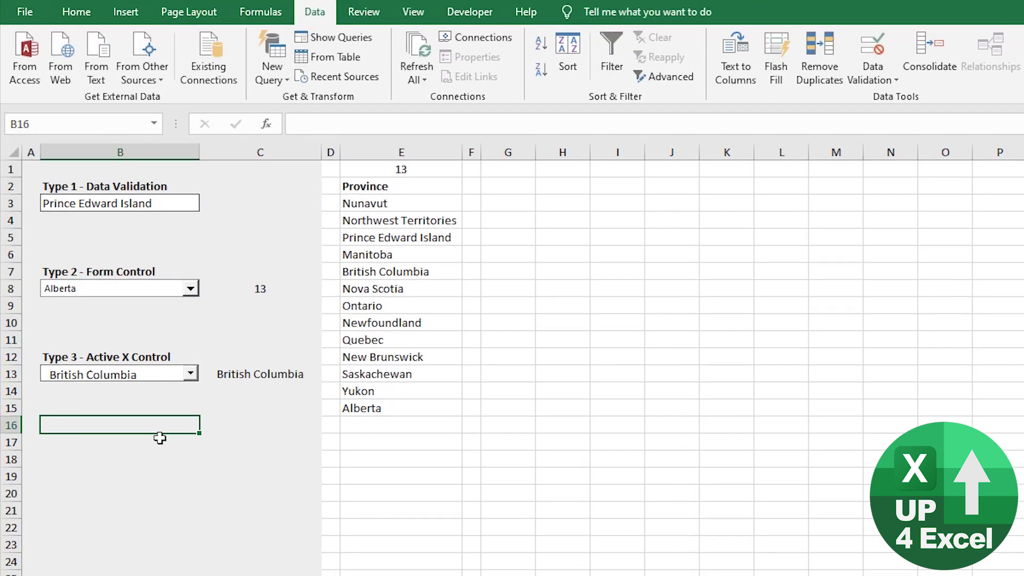
Check the ActiveX combo box's list, then turn on Design Mode from the Developer tab
left_click(139, 376)
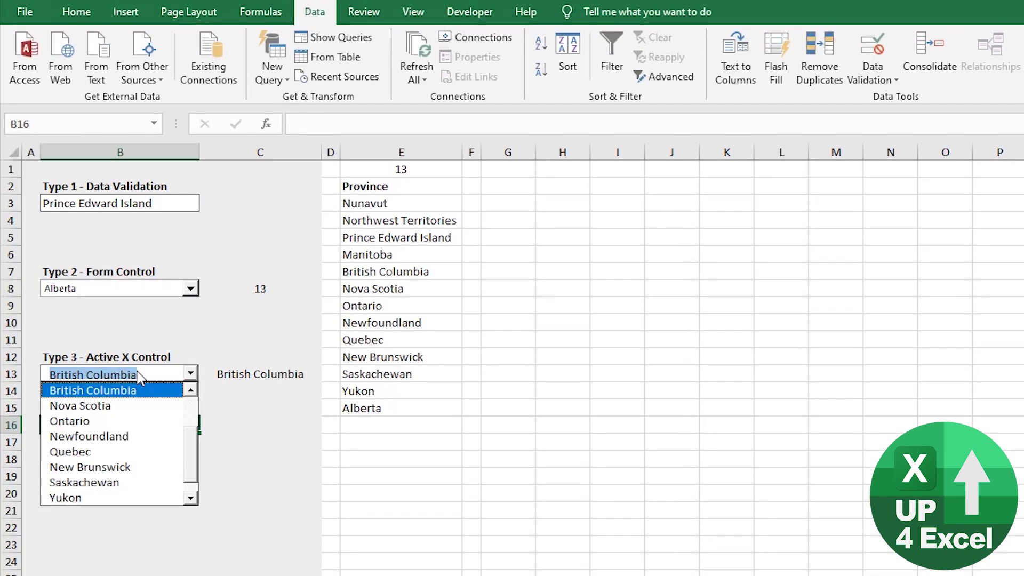
left_click(240, 407)
left_click(468, 13)
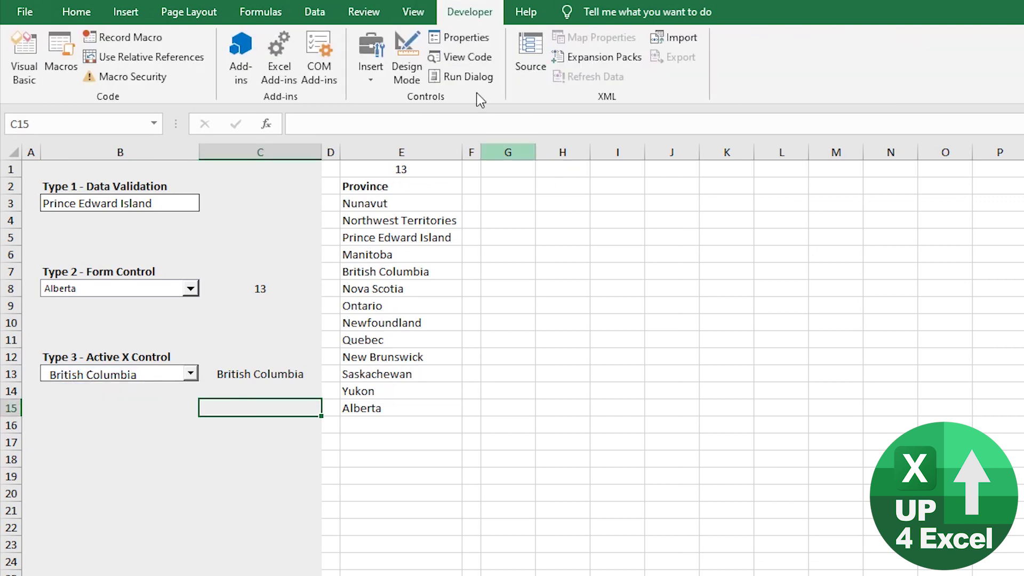
left_click(408, 53)
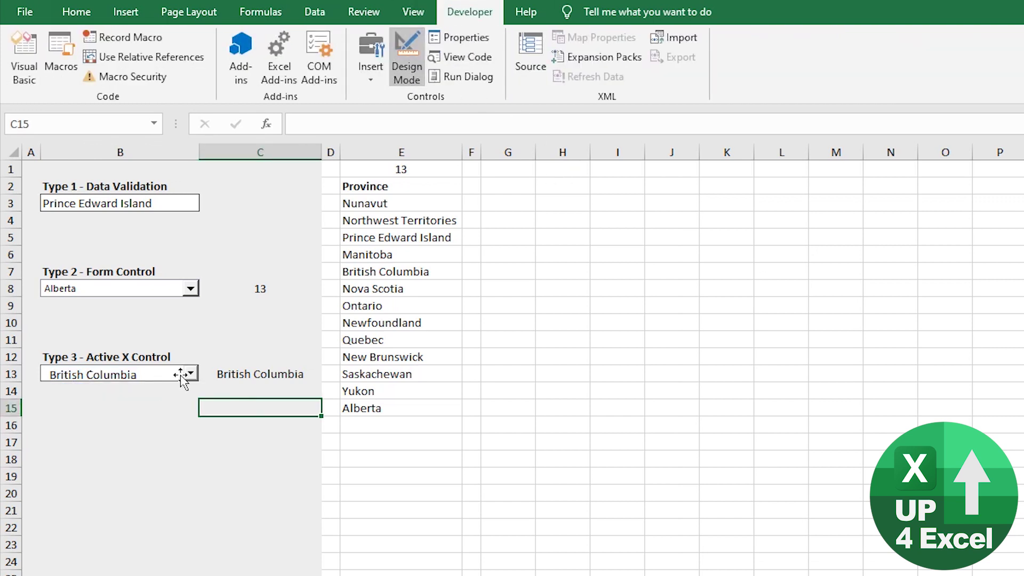
Change the ActiveX combo box's ListFillRange property from E3:E15 to nProvince and close Properties
left_click(178, 373)
right_click(179, 380)
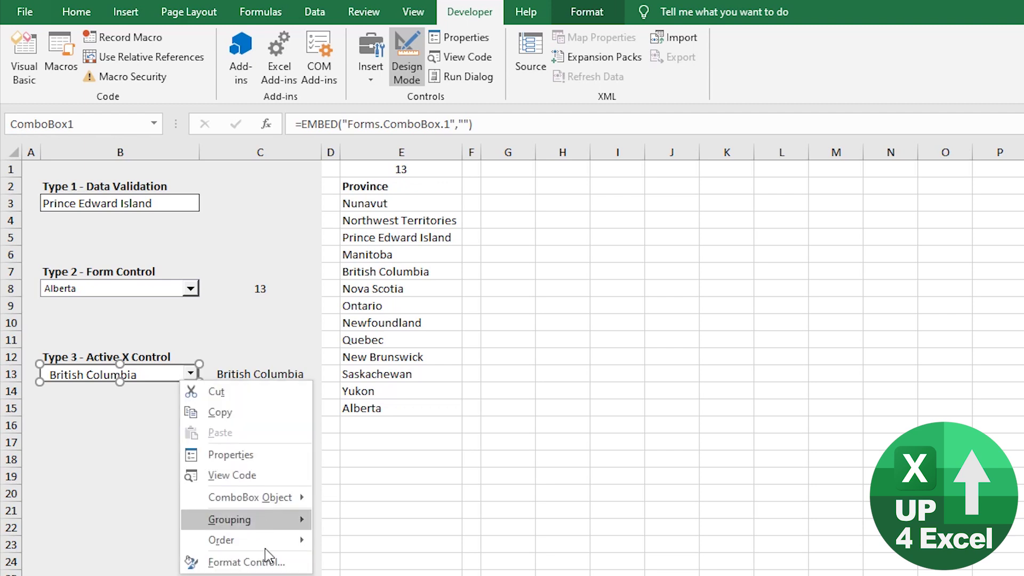
left_click(224, 455)
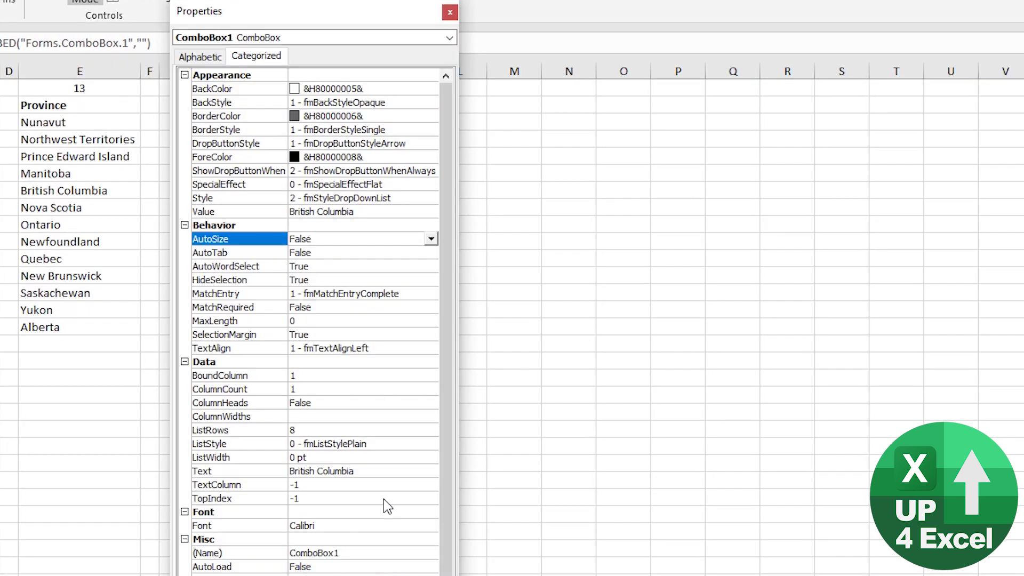
left_click(212, 55)
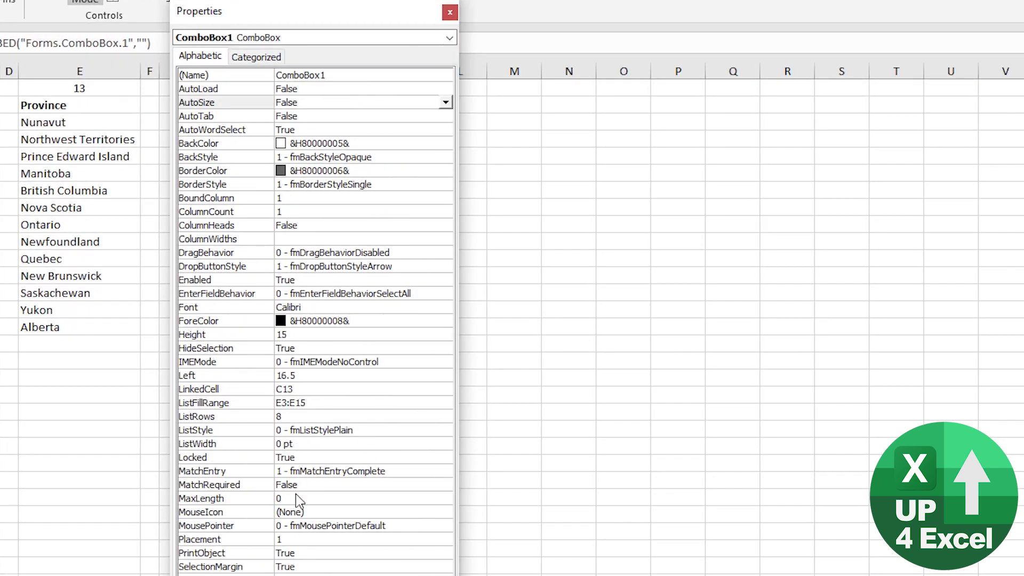
left_click(321, 404)
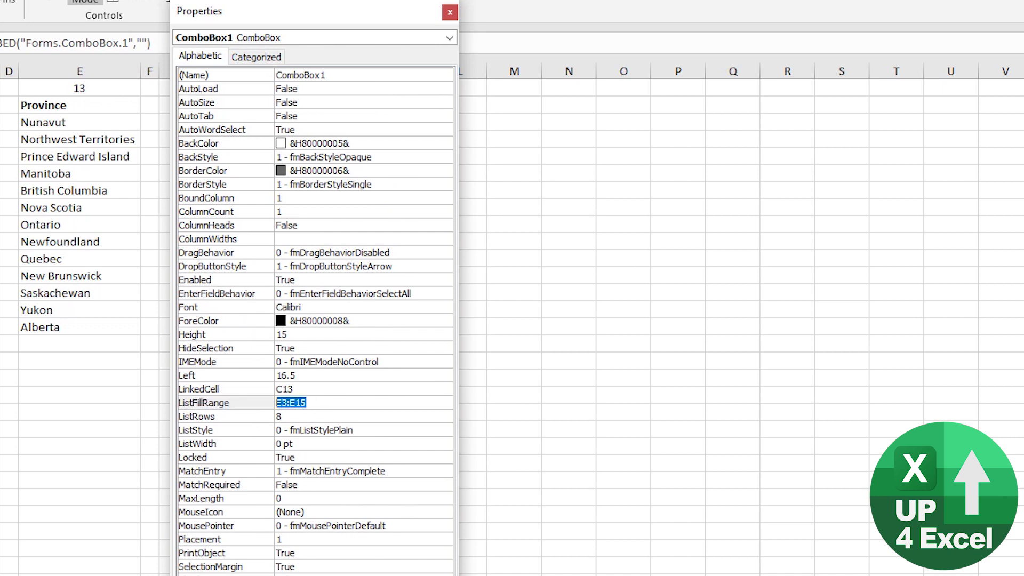
type("nPr")
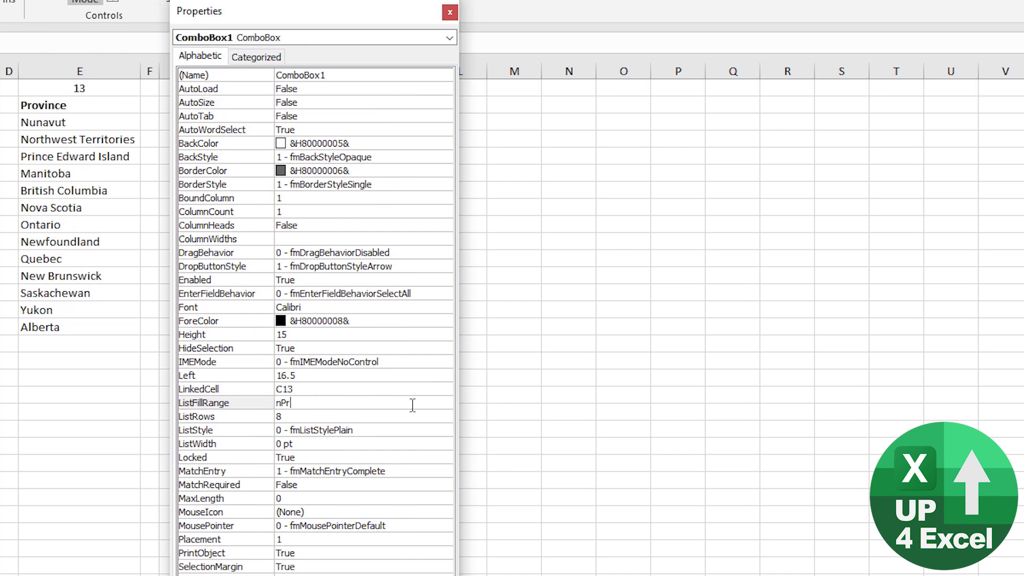
type("ovince")
key("Tab")
left_click(563, 436)
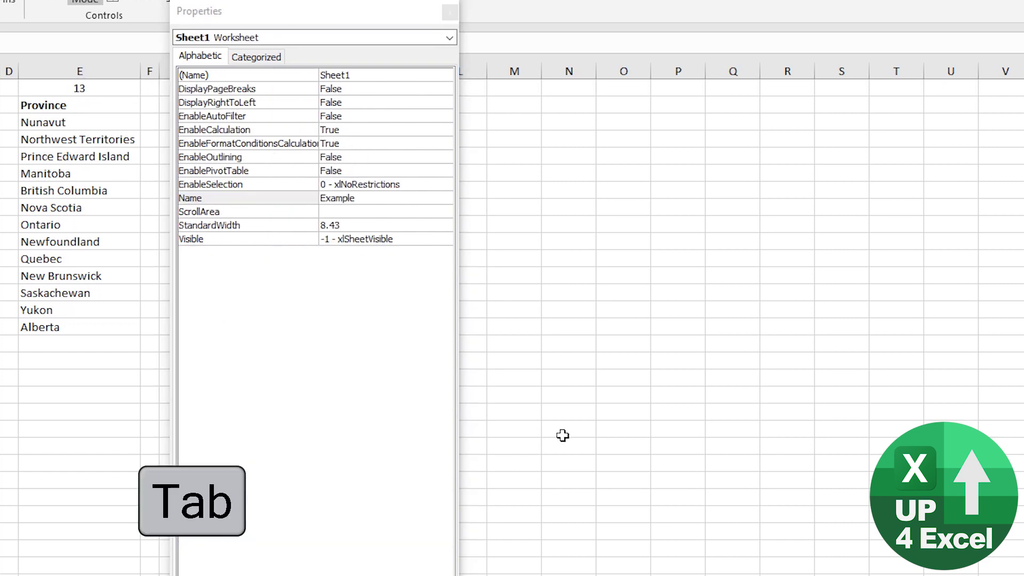
left_click(453, 15)
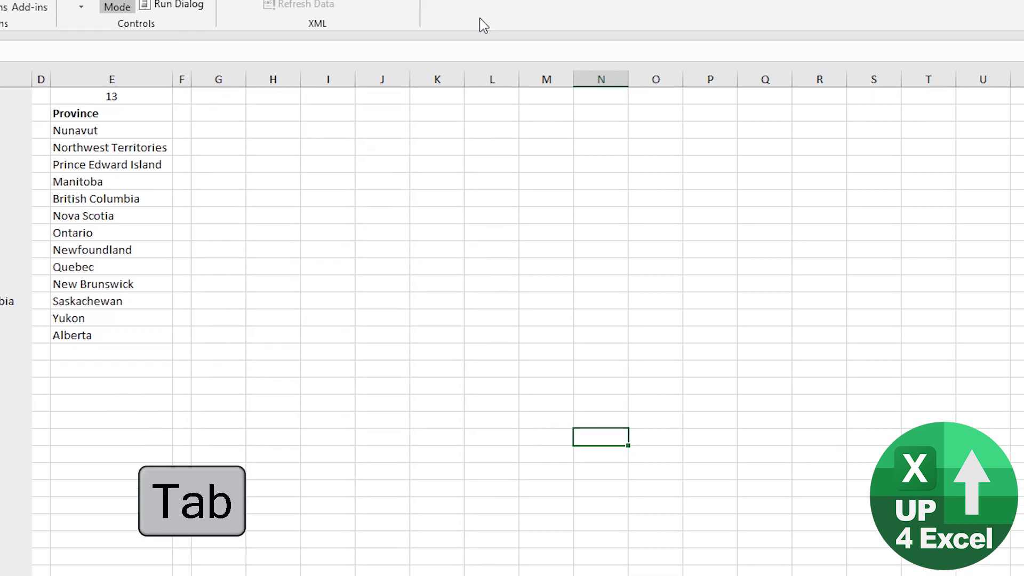
Choose Newfoundland in the Form Control drop-down
left_click(287, 378)
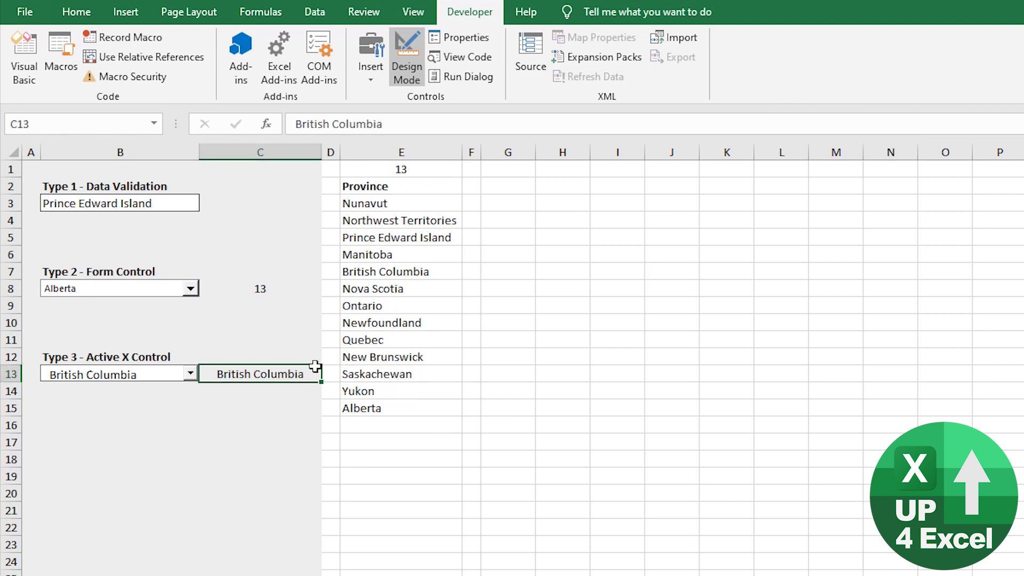
left_click(190, 289)
left_click(148, 325)
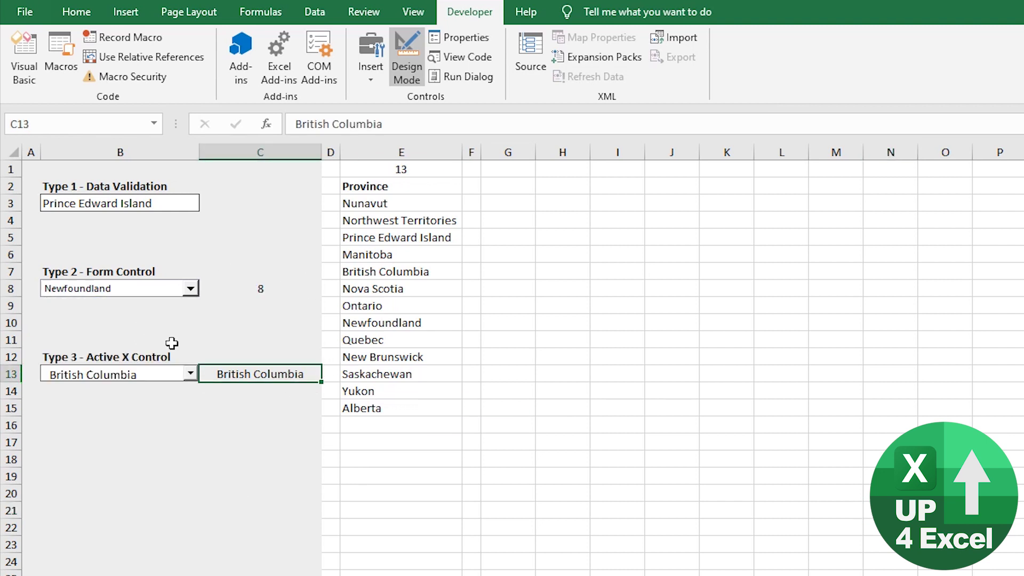
Turn off Design Mode and choose New Brunswick in the ActiveX combo box
left_click(194, 373)
left_click(397, 70)
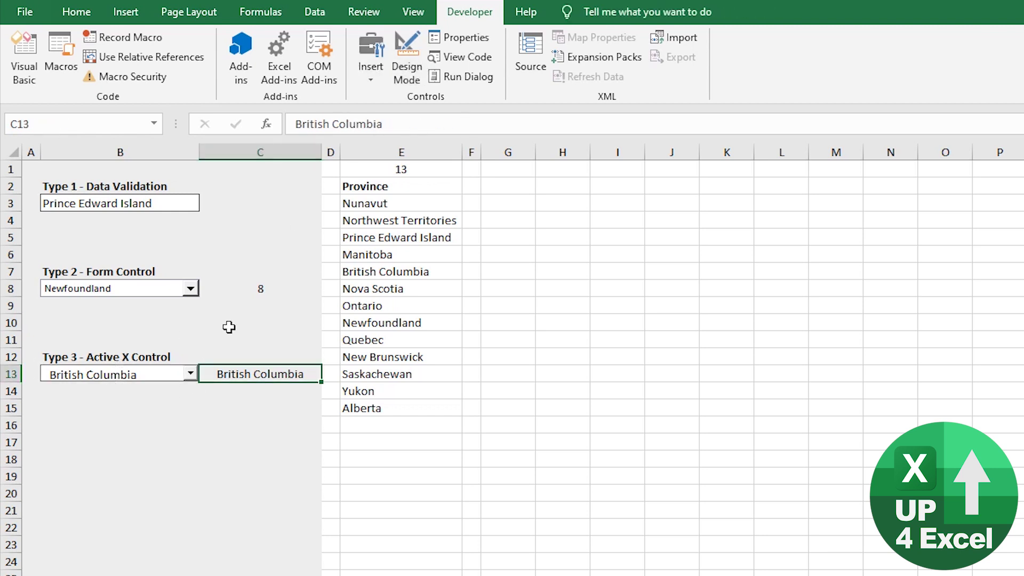
left_click(190, 373)
left_click(140, 469)
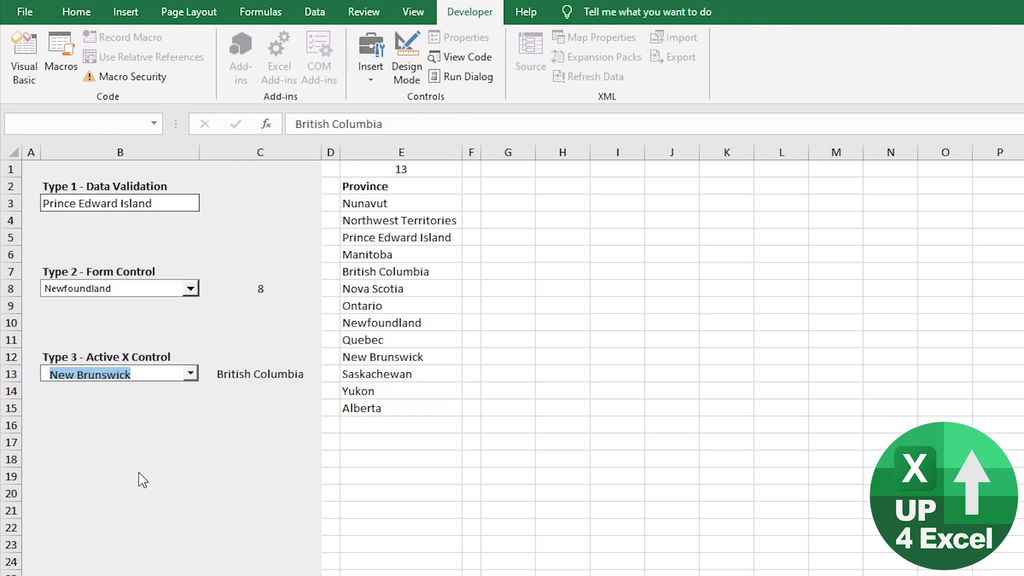
left_click(184, 436)
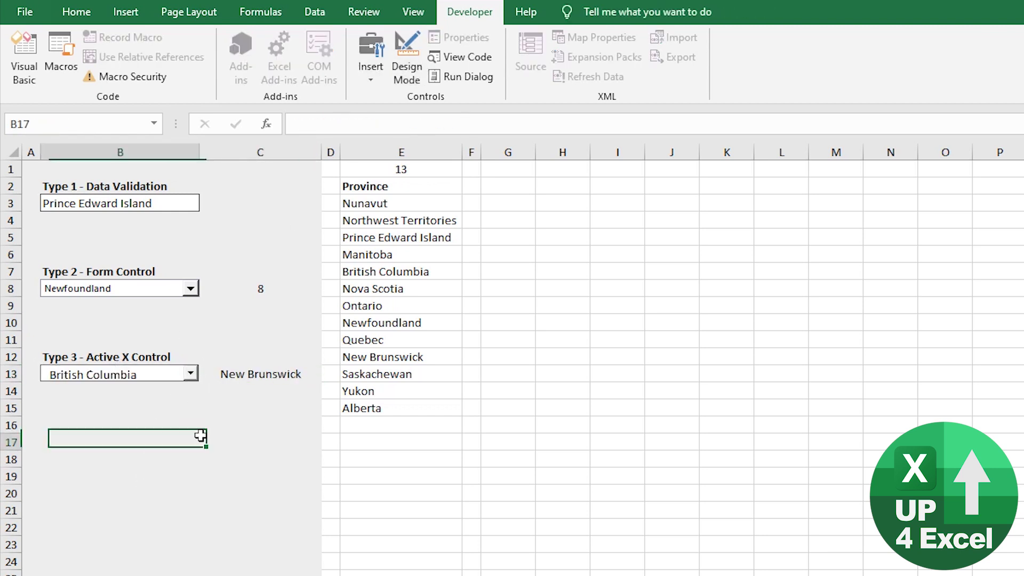
Enter Up4Excel, Great Tips and Watch More into E16, E17 and E18
left_click(373, 423)
type("U")
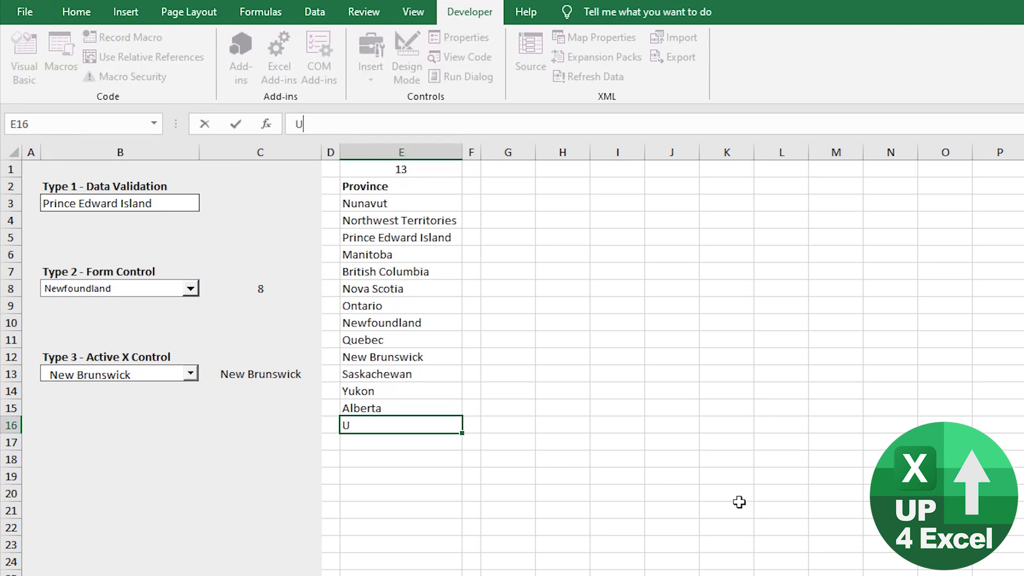
type("p4Excel")
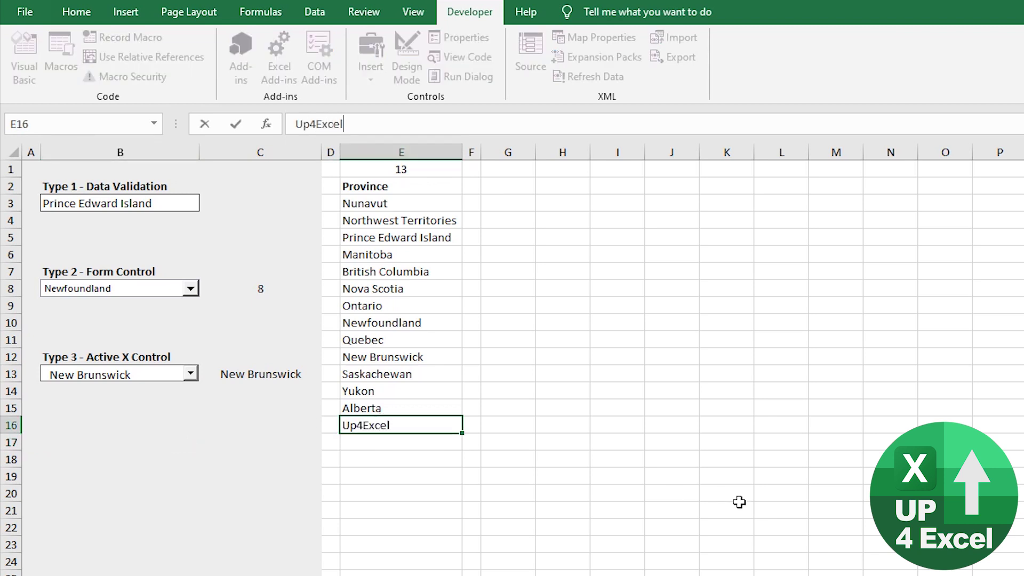
key("Return")
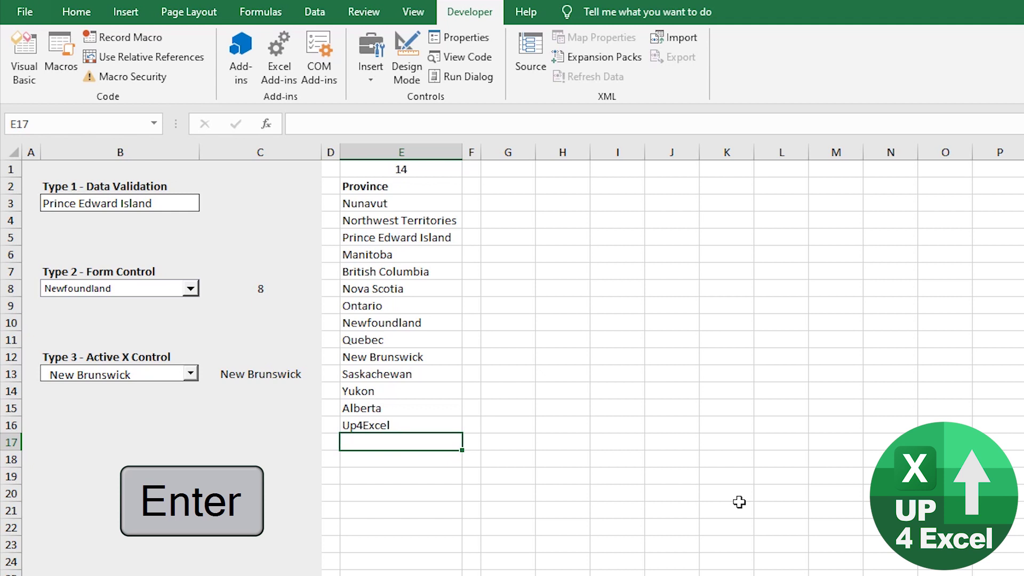
type("Great Tips")
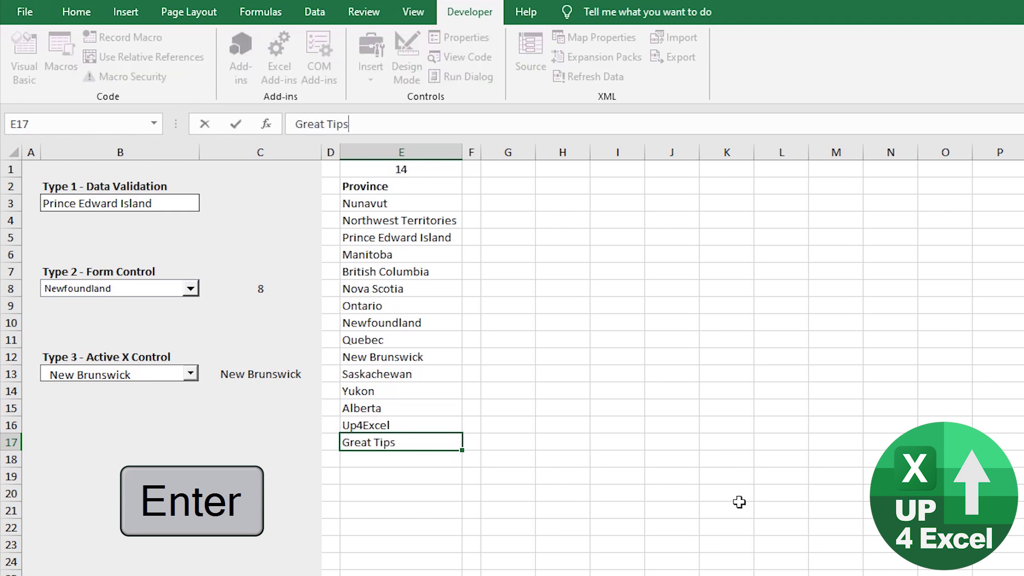
key("Return")
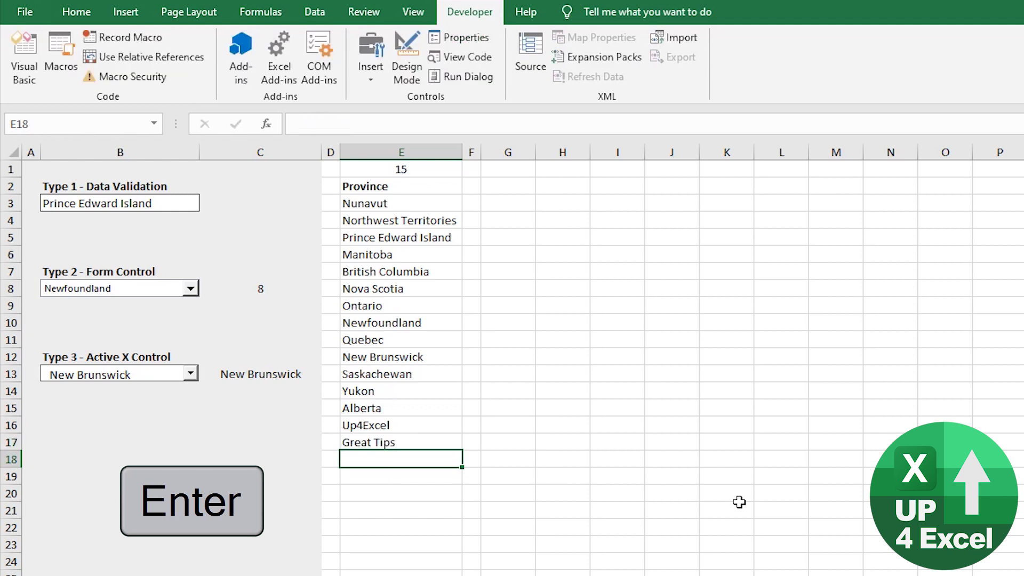
type("Watch Mopre")
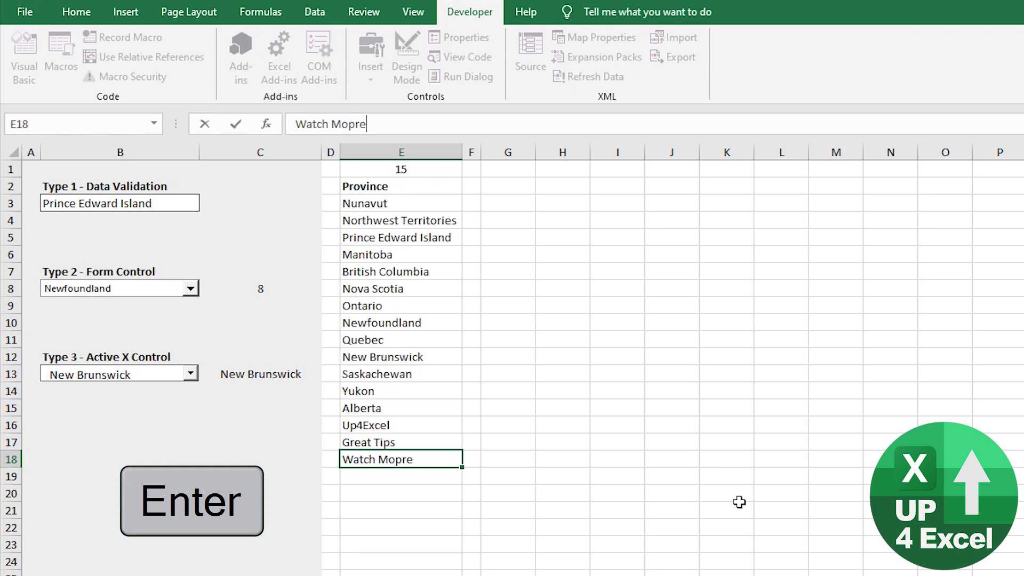
key("BackSpace")
key("BackSpace")
key("BackSpace")
type("re")
key("Return")
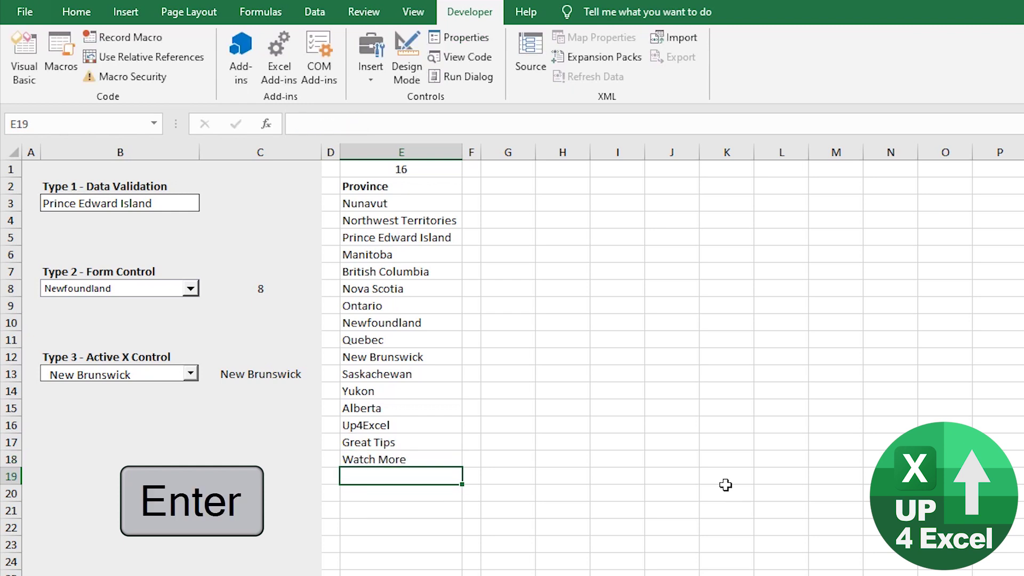
Review the B3 validation list, then pick Great Tips in the Form Control drop-down
left_click(183, 204)
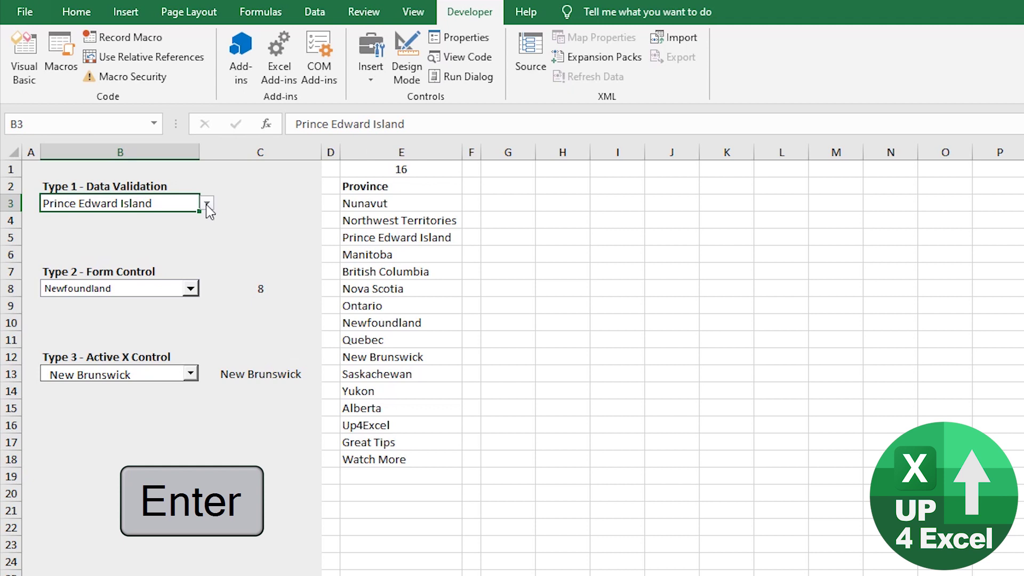
left_click(207, 208)
left_click_drag(208, 247, 204, 274)
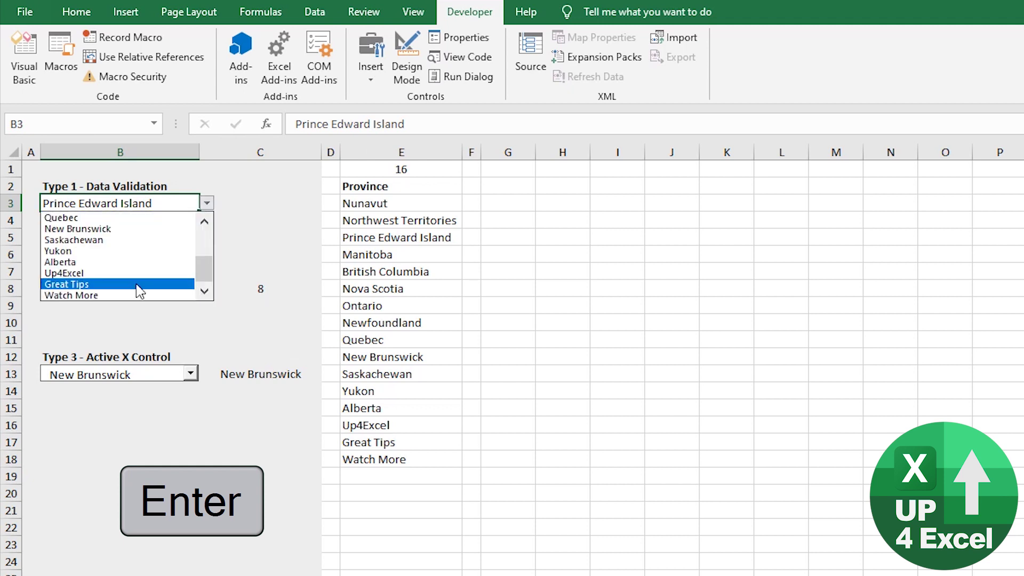
left_click(221, 327)
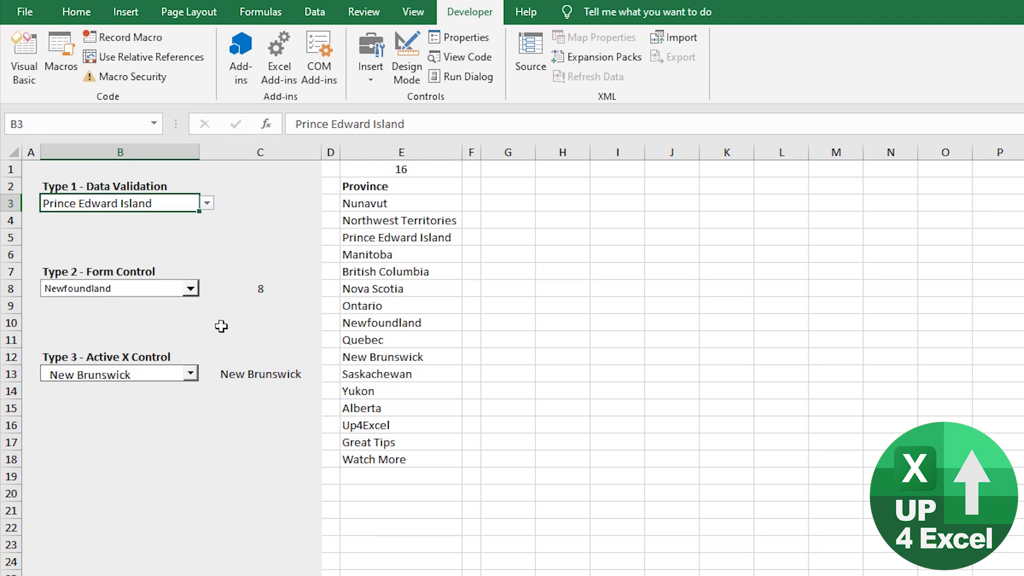
left_click(190, 289)
left_click_drag(190, 315, 183, 366)
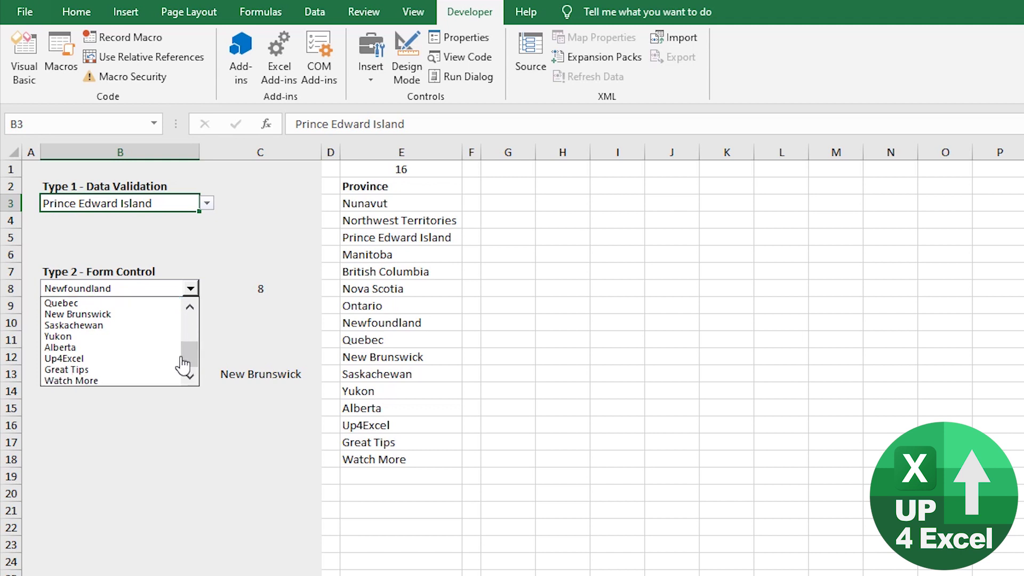
left_click(126, 370)
Pick Alberta in the ActiveX combo box
left_click(190, 373)
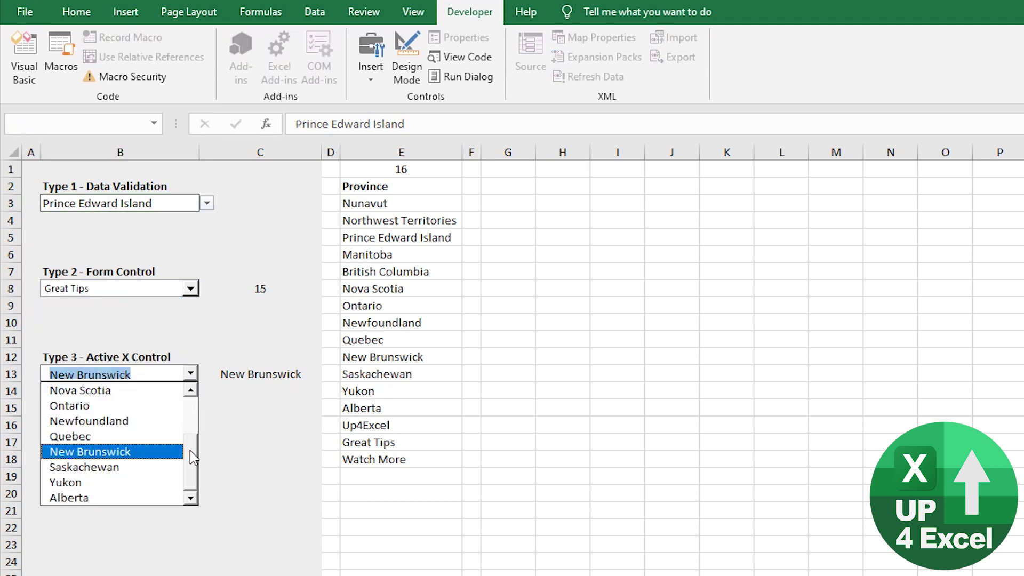
scroll(182, 485, "up", 4)
scroll(182, 485, "down", 4)
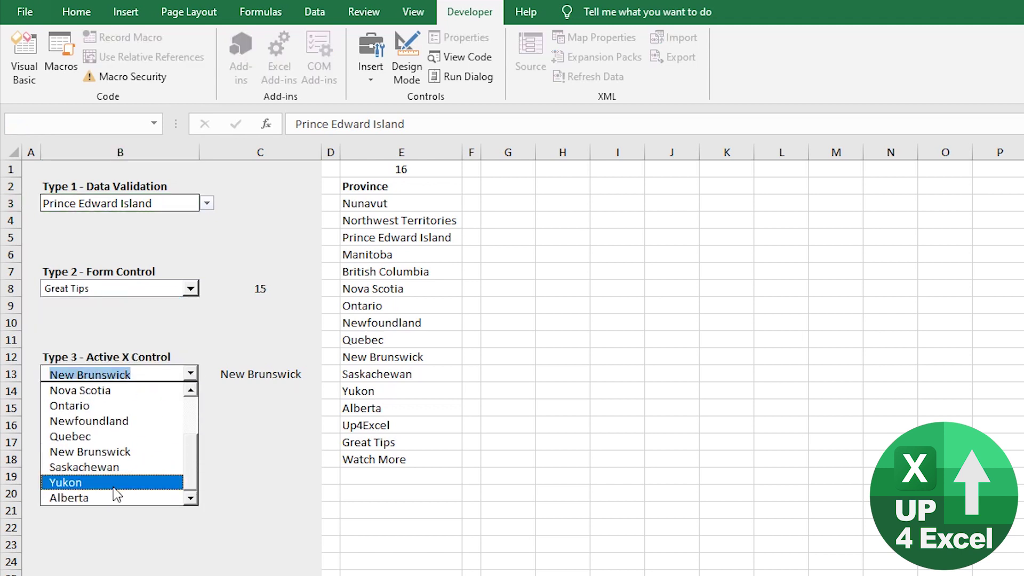
left_click(114, 497)
left_click(216, 424)
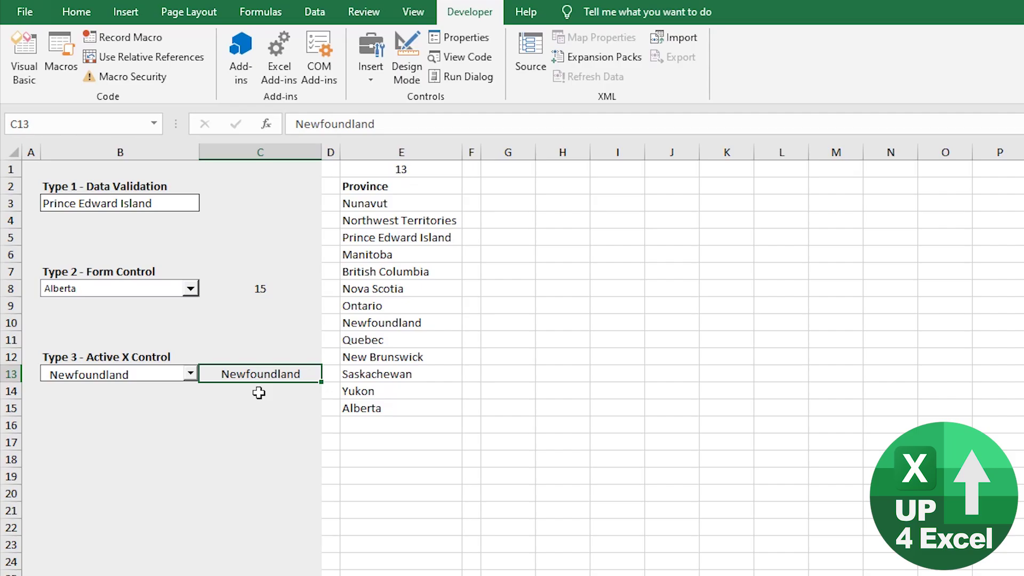
Choose Alberta in the ActiveX combo, add Up4Excel in E16, and switch Design Mode on
left_click(191, 375)
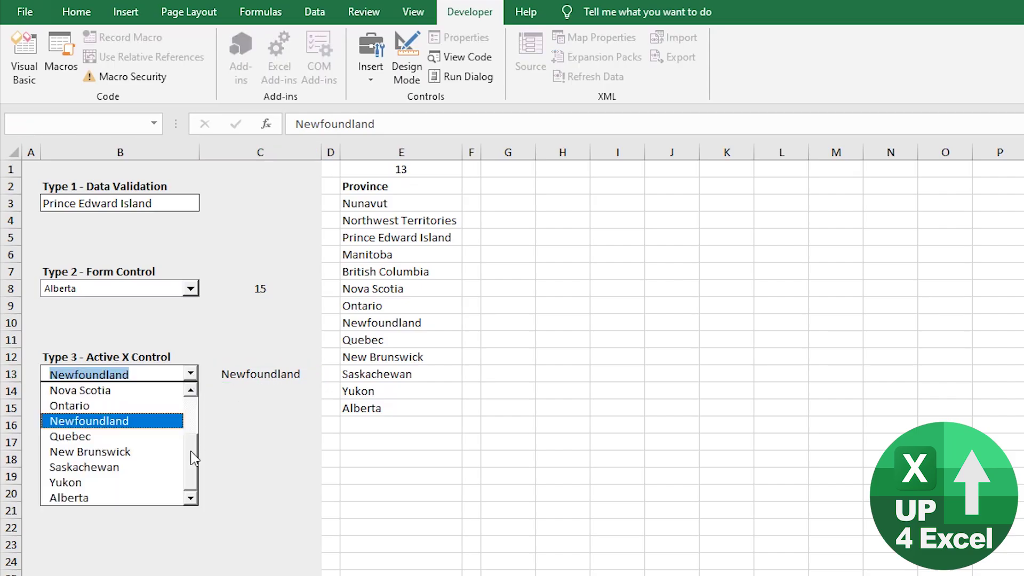
left_click(132, 497)
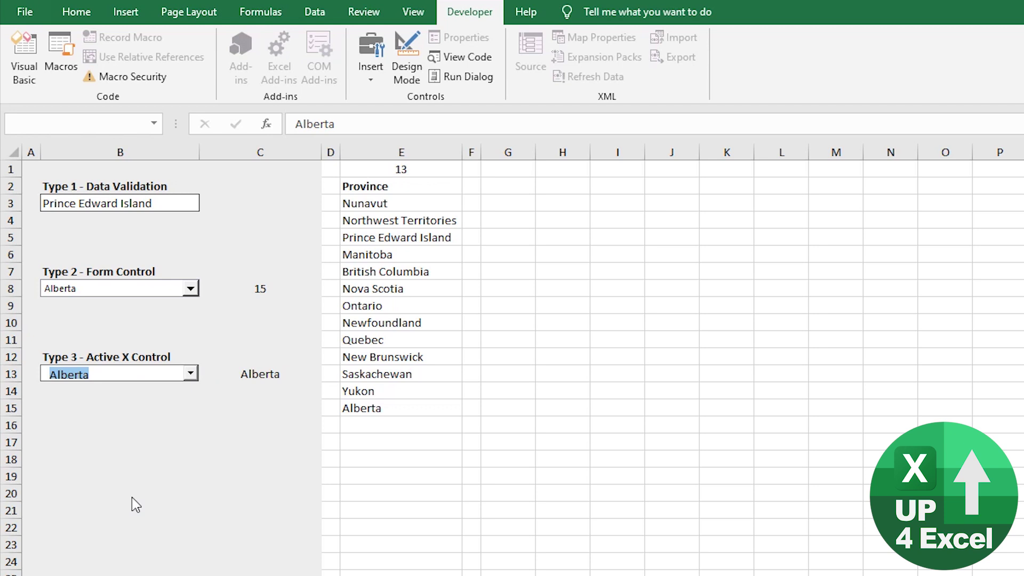
left_click(365, 425)
type("Up4Excel")
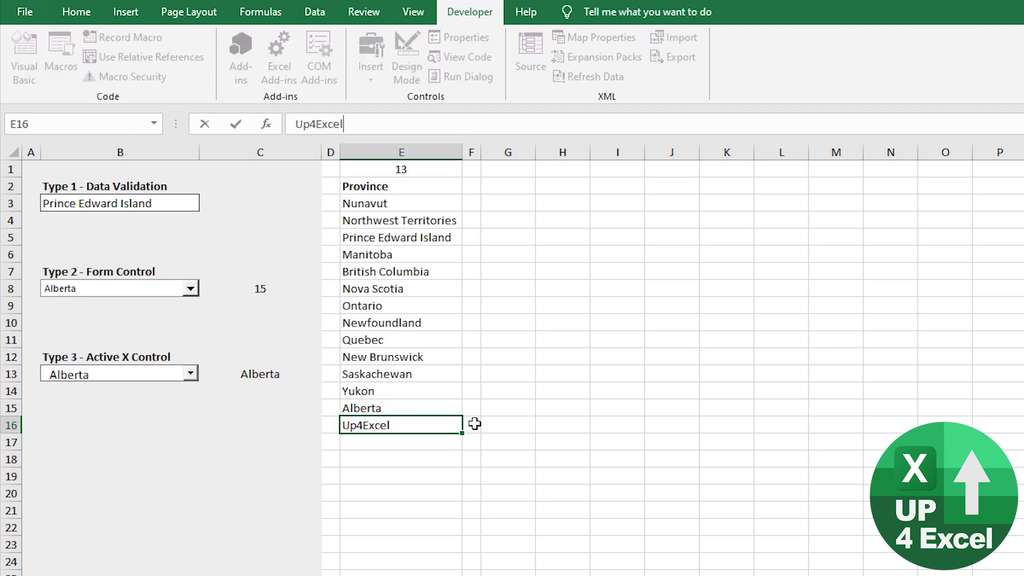
key("Return")
left_click(260, 374)
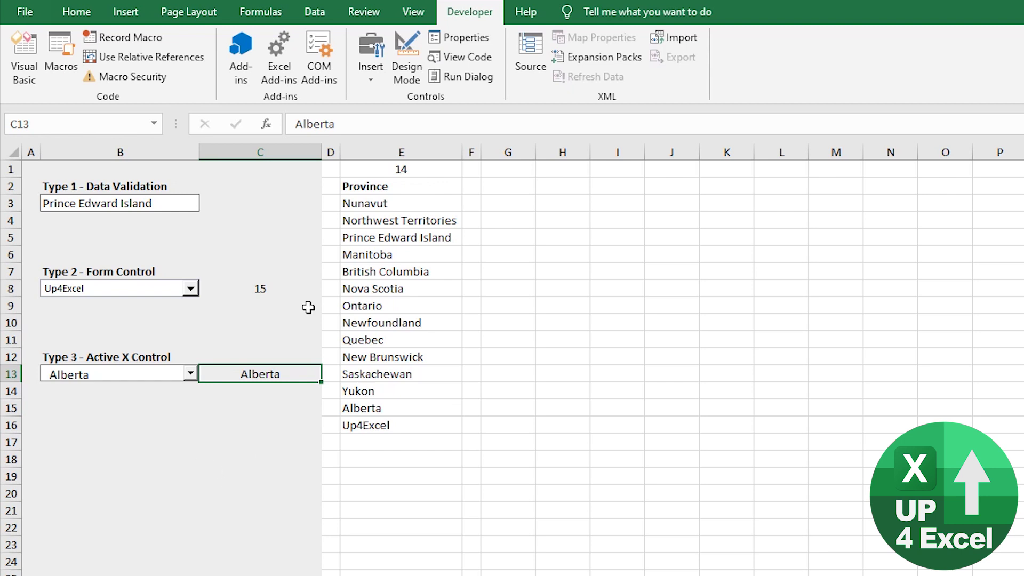
left_click(410, 64)
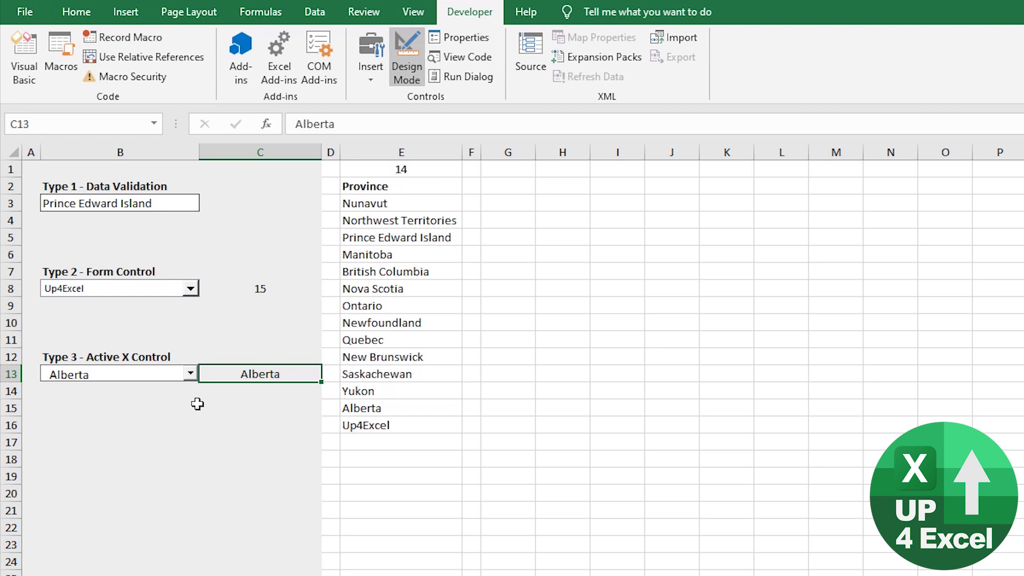
Delete nProvince from the ActiveX combo box's ListFillRange property
left_click(157, 373)
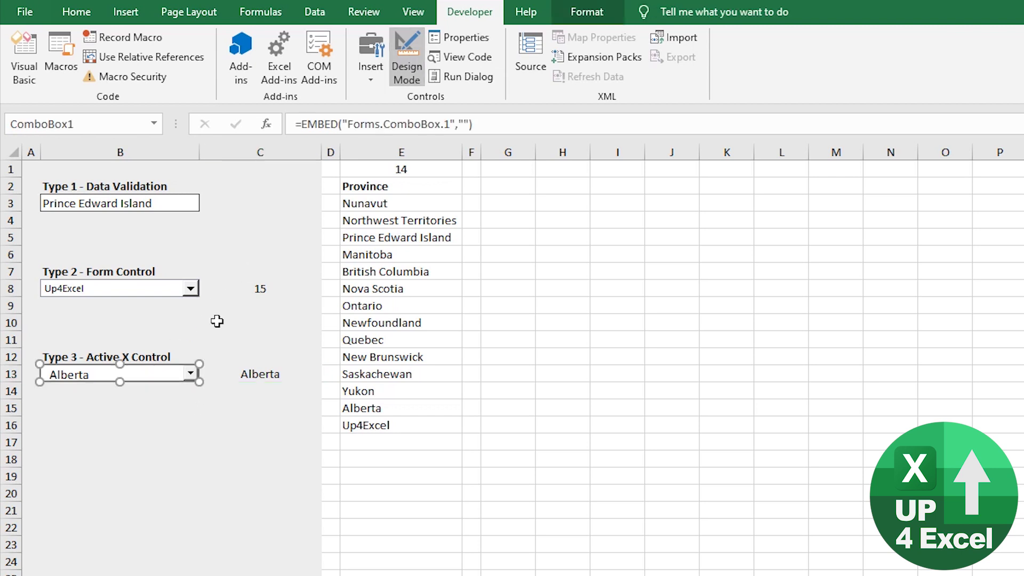
right_click(145, 377)
left_click(219, 452)
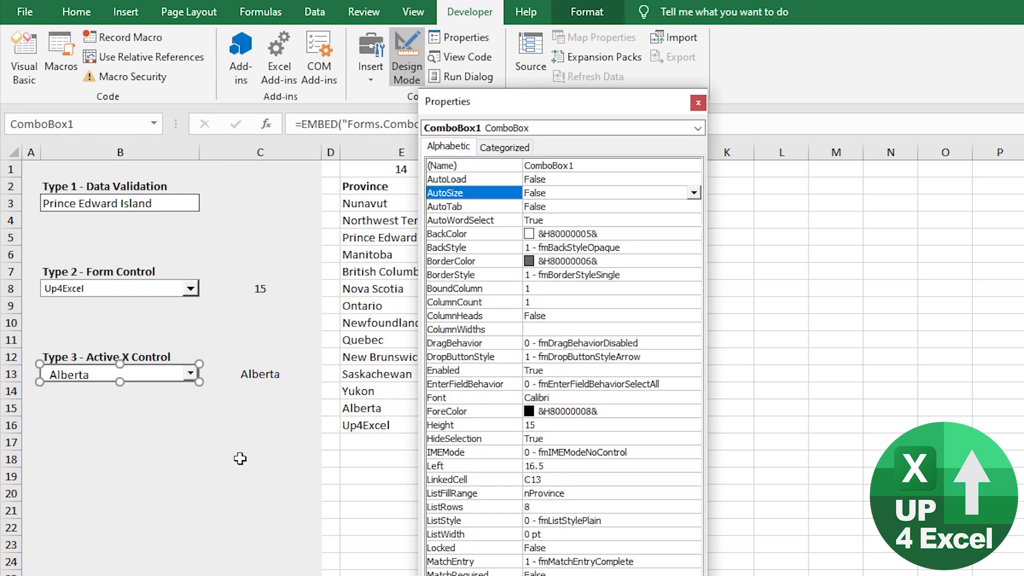
left_click(567, 496)
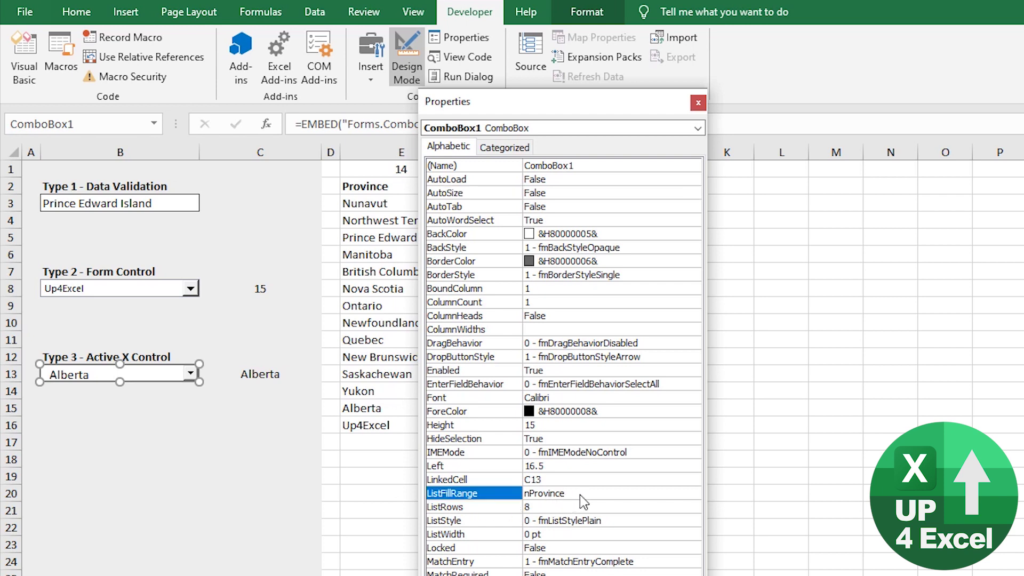
left_click(512, 499)
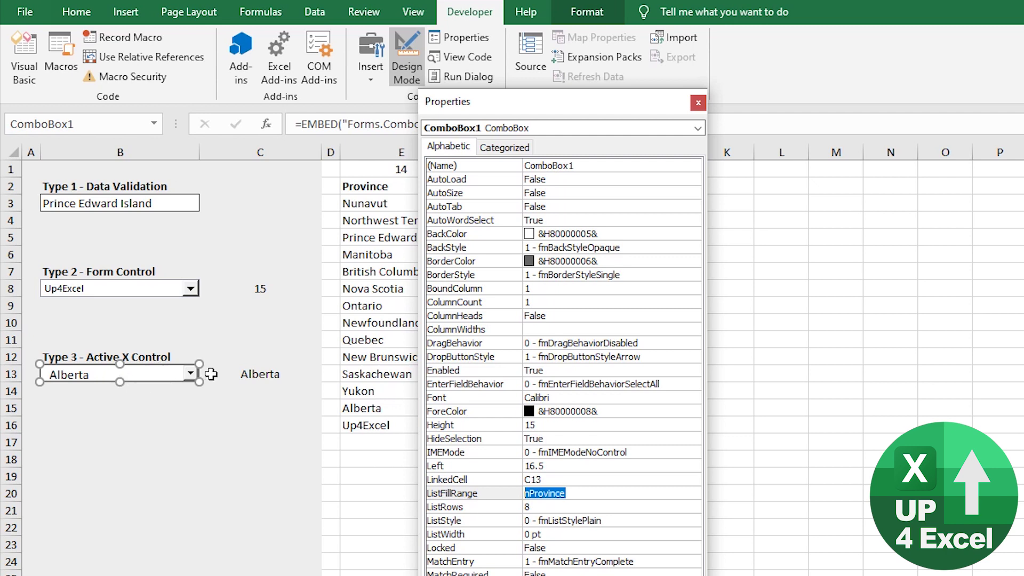
key("Delete")
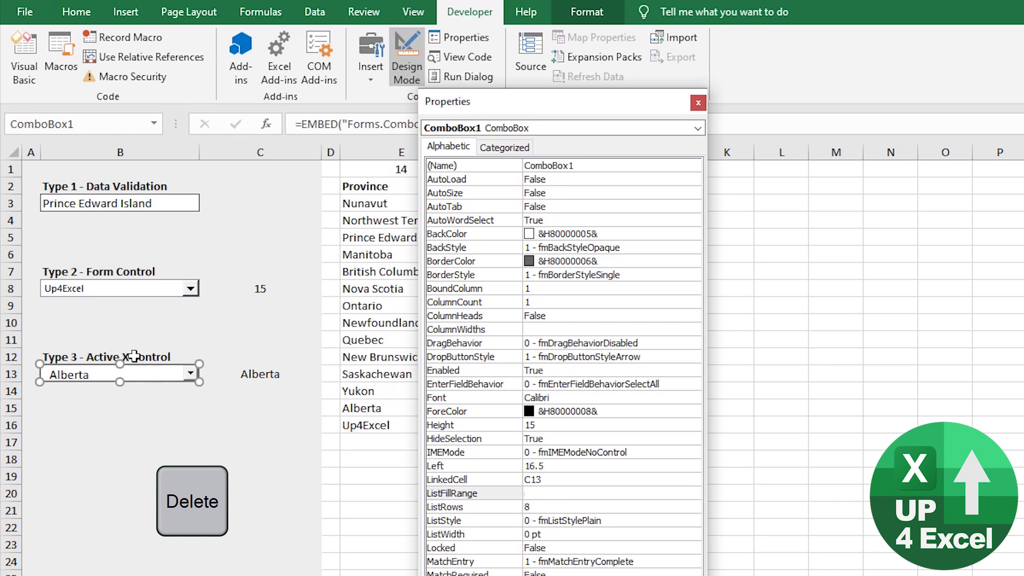
Leave Design Mode to confirm the ActiveX list is empty, then reselect its ListFillRange in Design Mode
left_click_drag(171, 446, 171, 459)
left_click(416, 58)
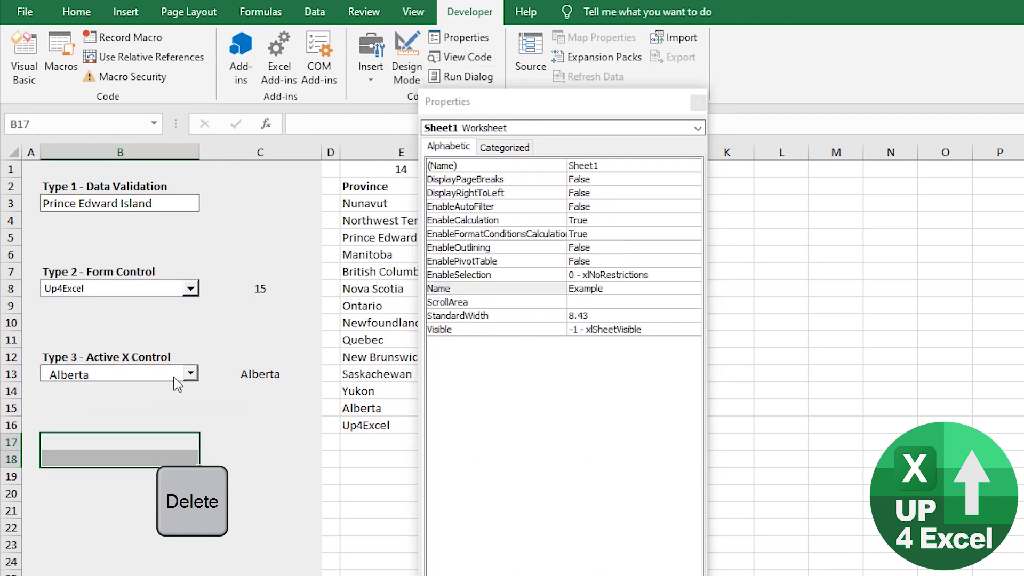
left_click(191, 374)
left_click(190, 374)
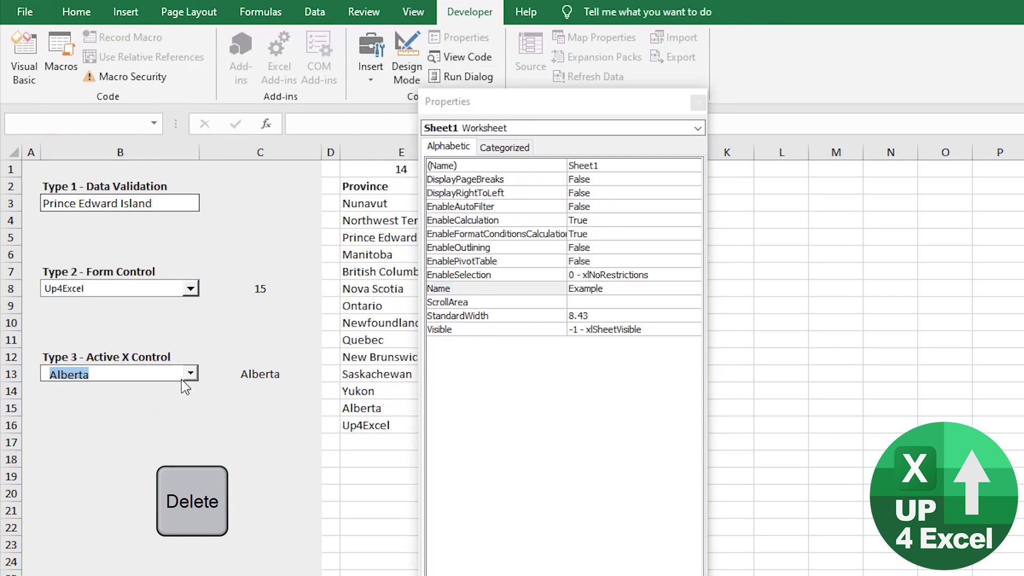
left_click(395, 71)
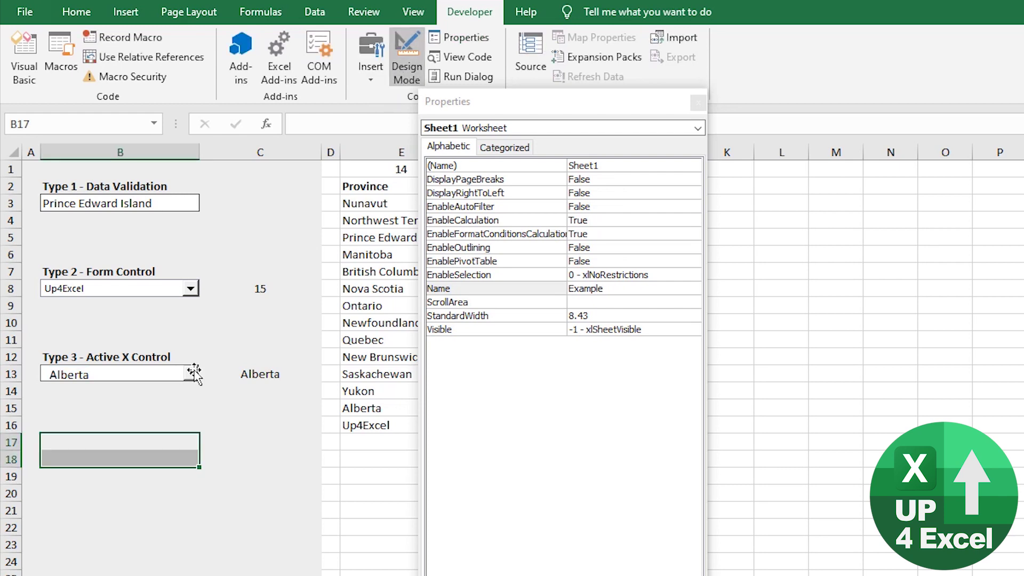
left_click(163, 376)
left_click(567, 493)
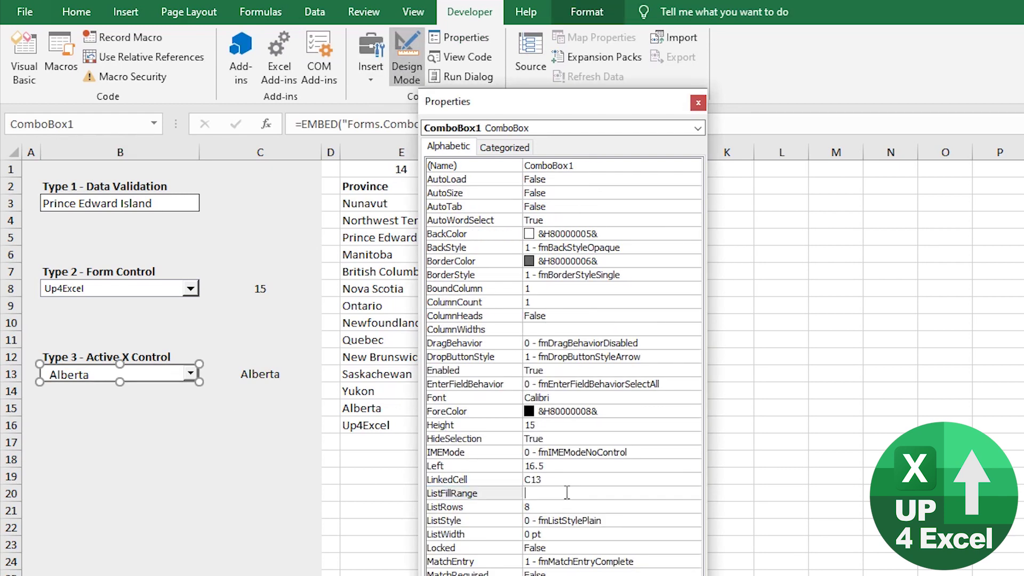
Enter nProvince as the ActiveX combo's ListFillRange and confirm its list shows provinces through Up4Excel, keeping Alberta
type("nProvince")
mouse_move(264, 480)
left_mouse_down()
mouse_move(233, 487)
mouse_move(256, 494)
left_mouse_up()
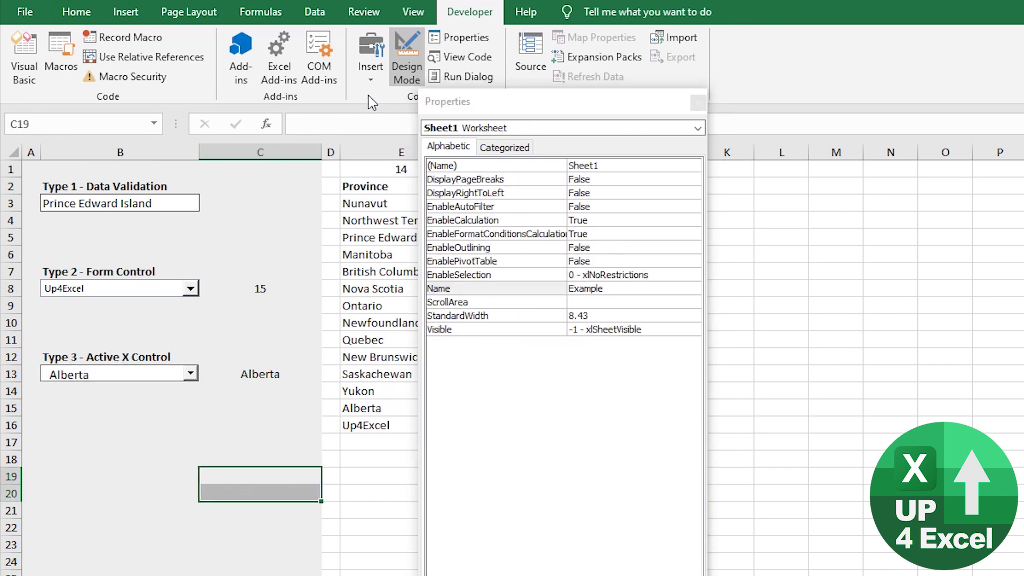
left_click(404, 80)
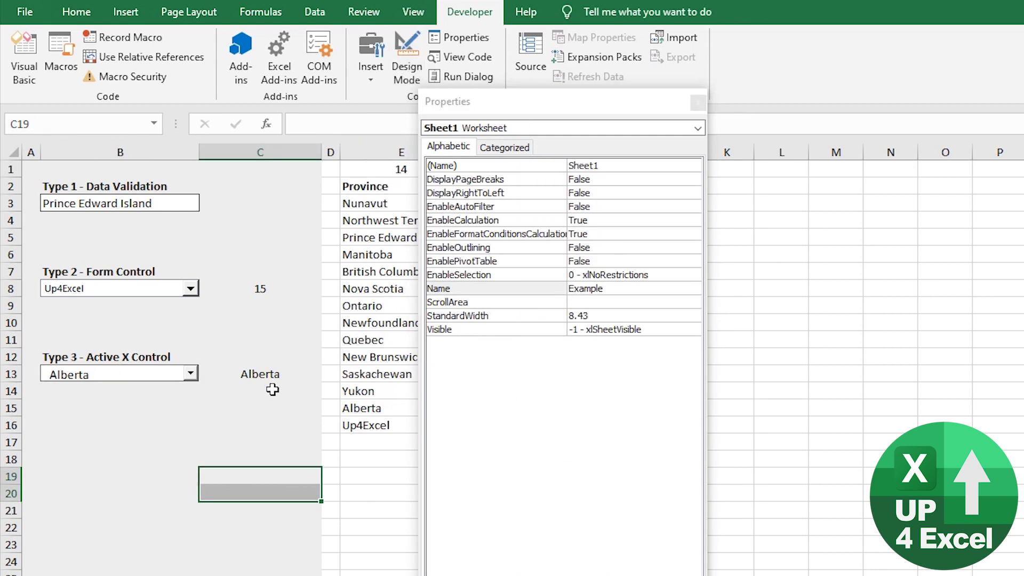
left_click(191, 374)
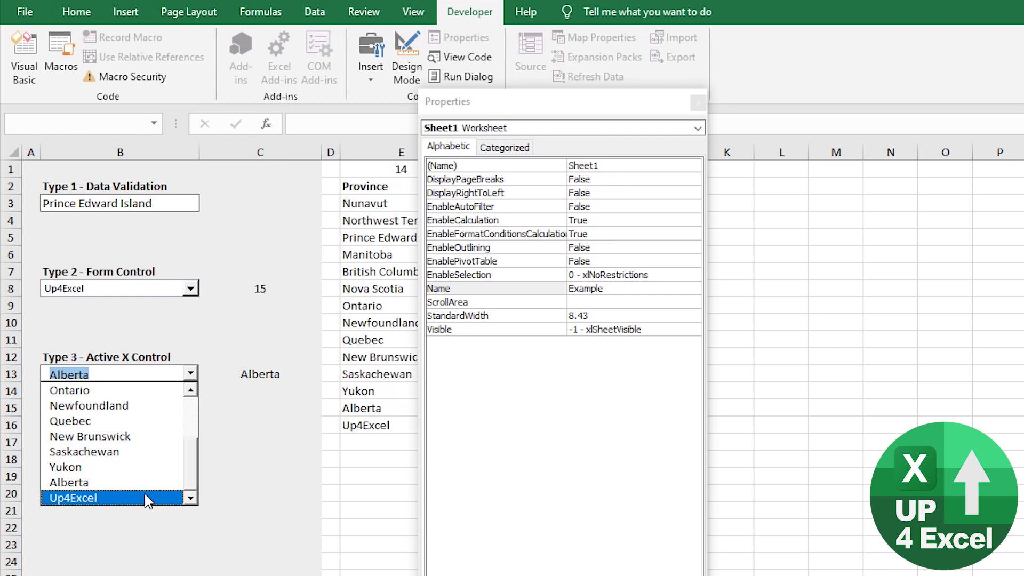
left_click(261, 398)
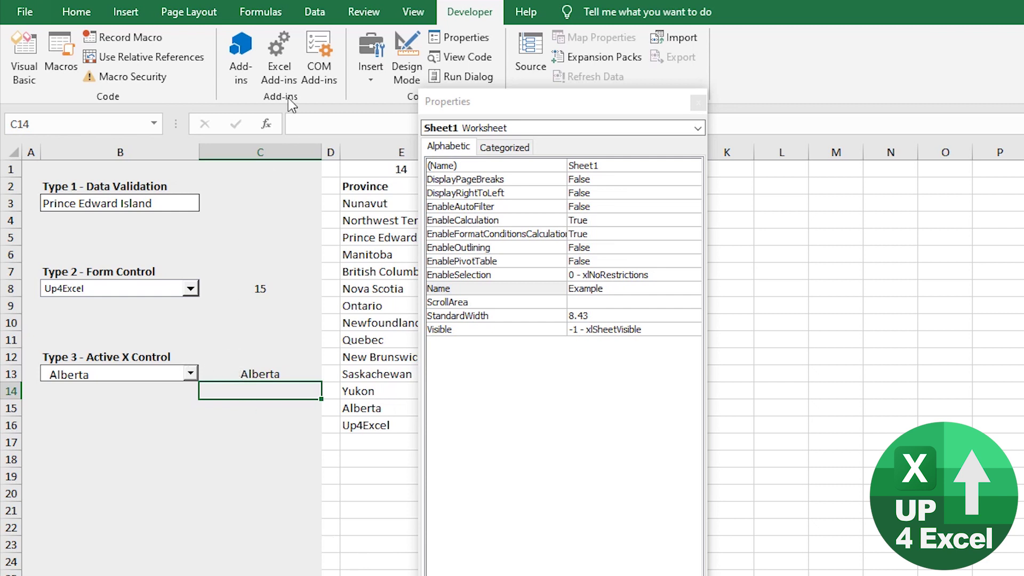
Clear nProvince from the combo box's ListFillRange in Design Mode, then close the Properties window
left_click(397, 64)
left_click(155, 373)
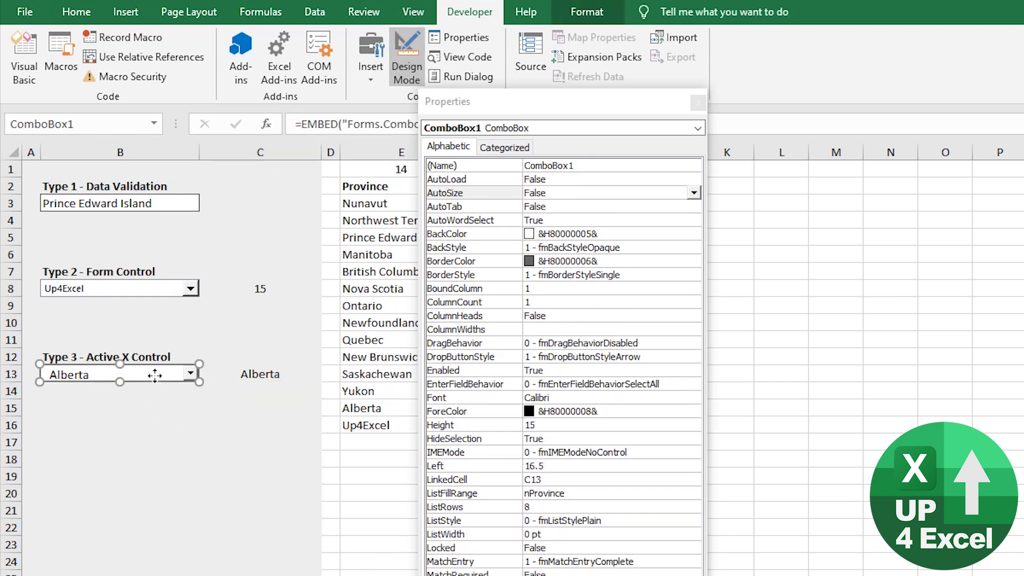
left_click(584, 497)
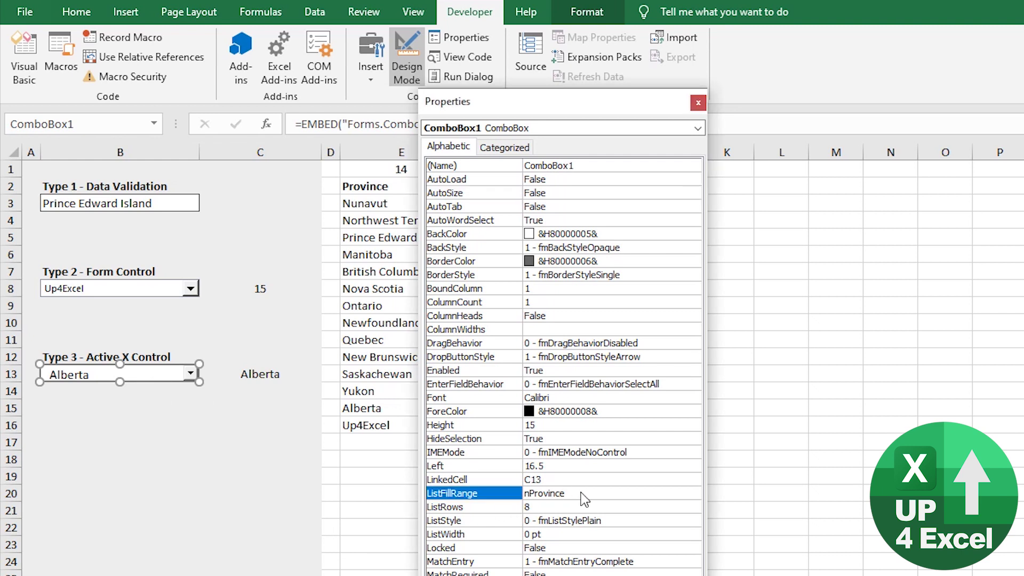
left_click_drag(580, 492, 526, 494)
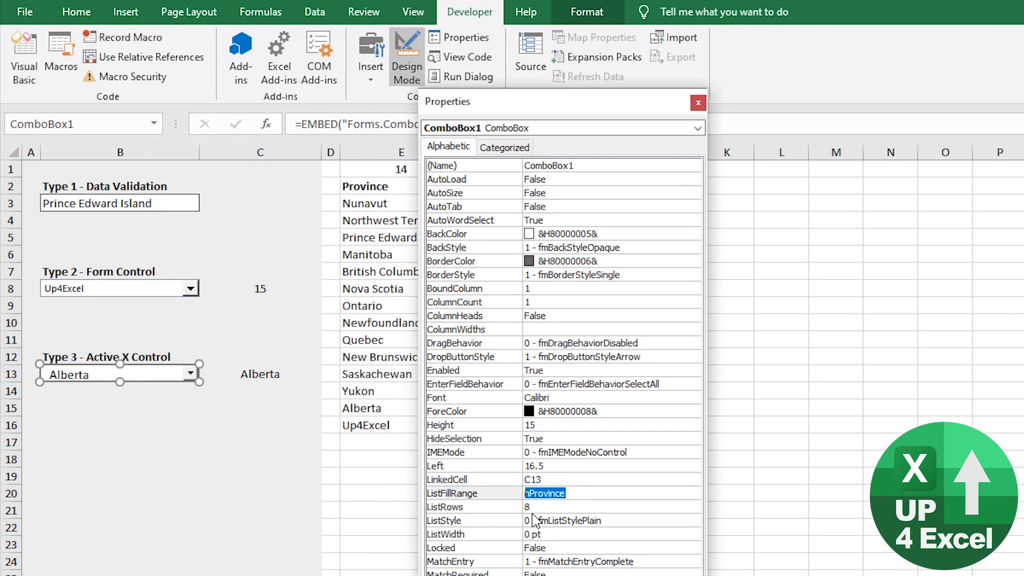
key("BackSpace")
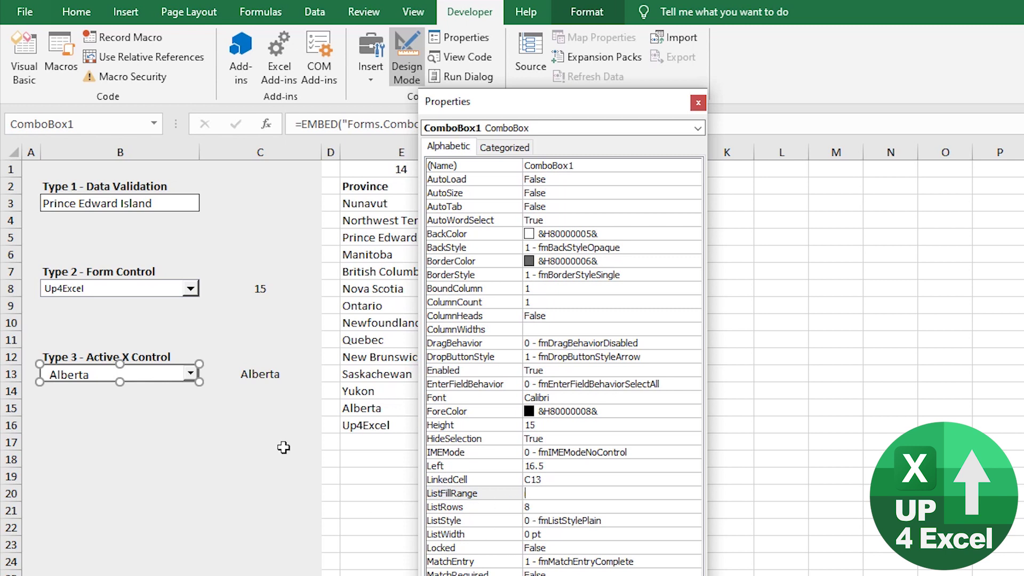
left_click(146, 419)
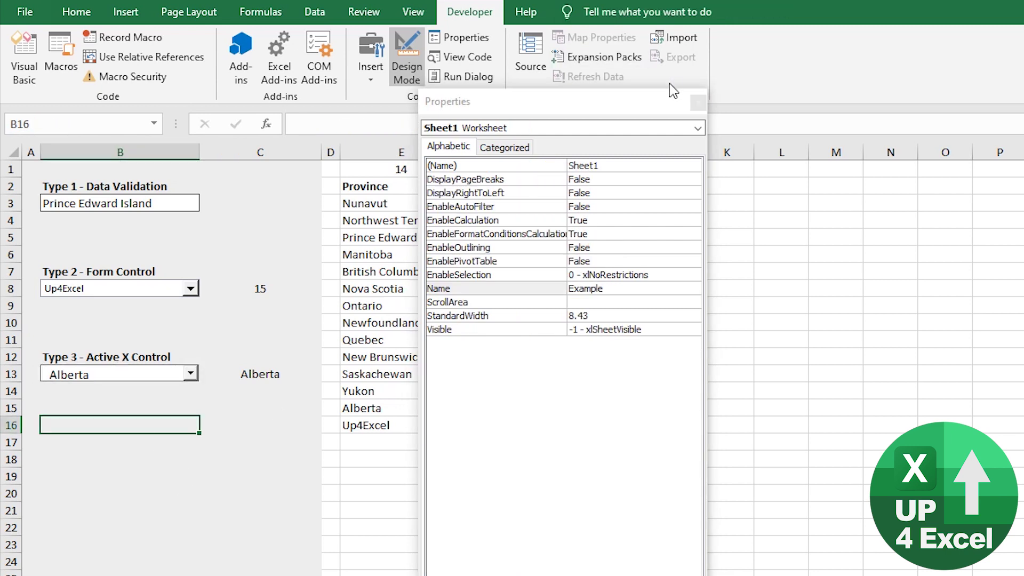
left_click(699, 103)
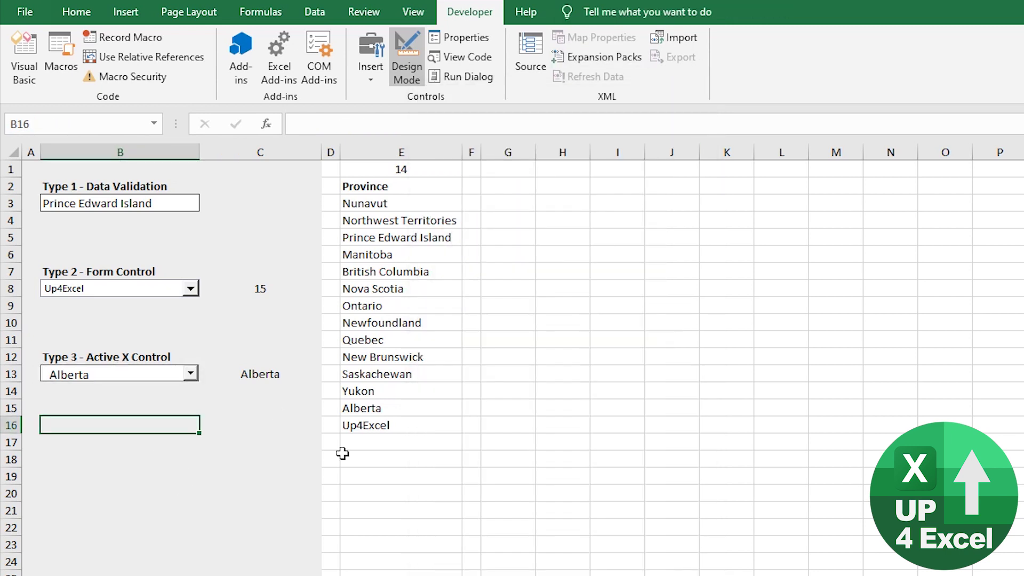
Open the ActiveX combo box's code and create a ComboBox1_DropButtonClick procedure
left_click(154, 373)
right_click(154, 373)
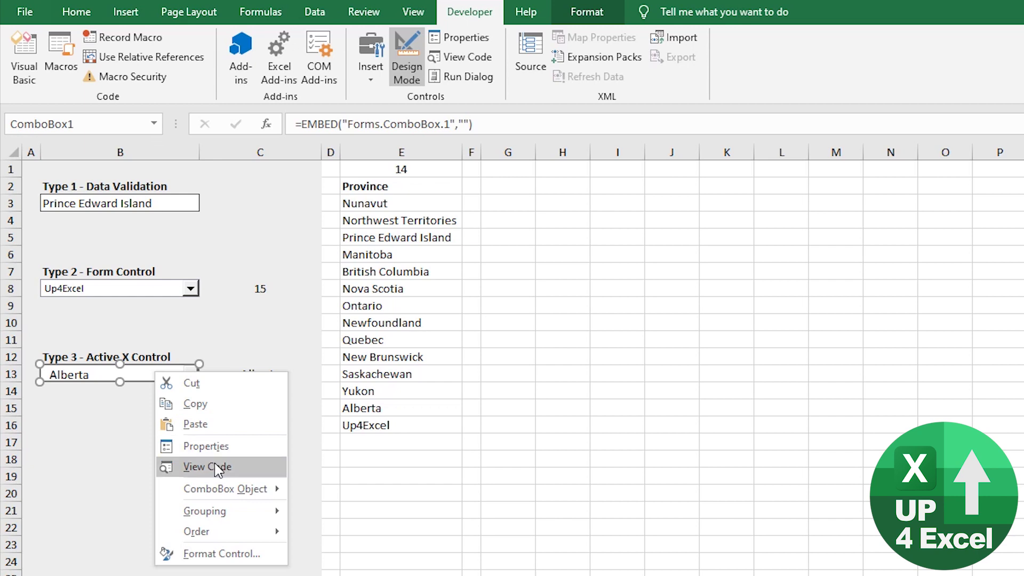
left_click(207, 466)
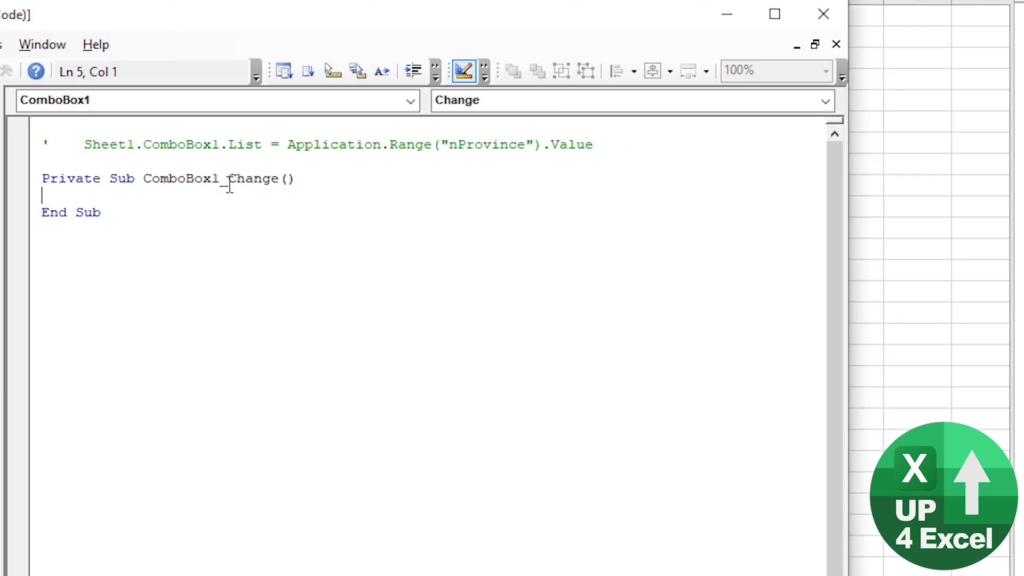
left_click(556, 109)
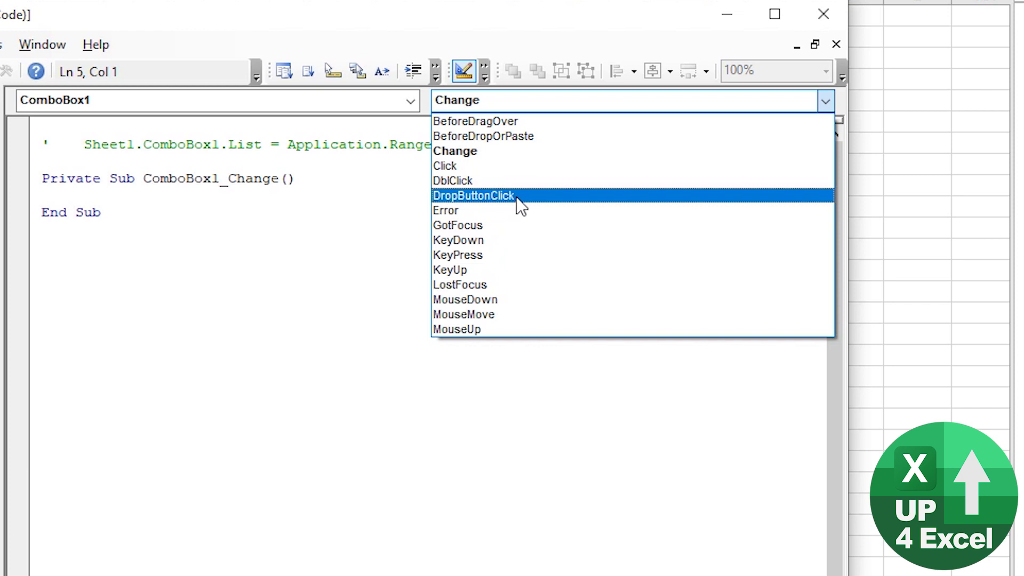
left_click(516, 196)
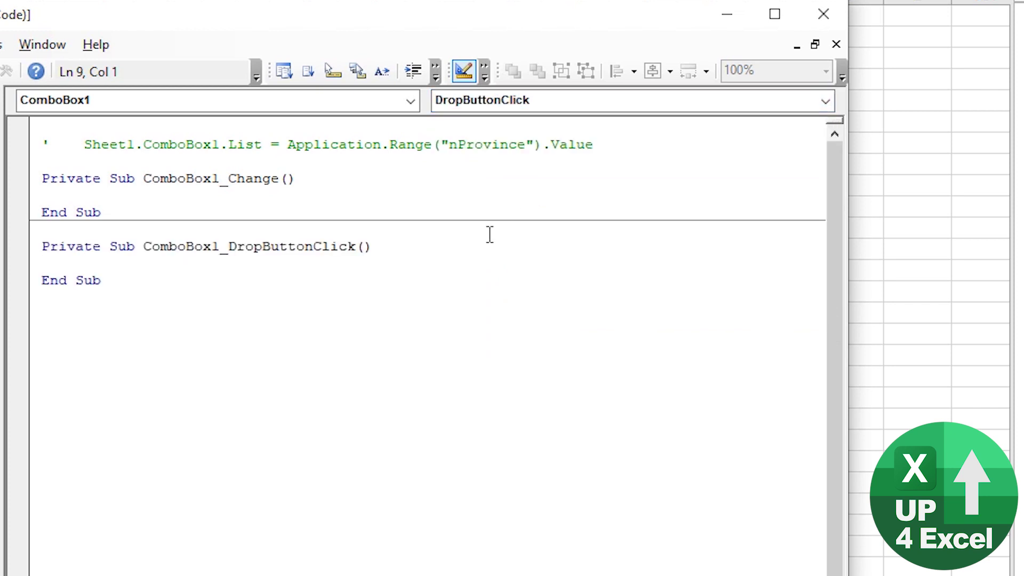
Delete the empty ComboBox1_Change sub and paste the commented List assignment into DropButtonClick
key("Up")
key("Up")
key("Up")
key("Up")
key("Up")
key("shift+Down")
key("shift+Down")
key("shift+Down")
key("Delete")
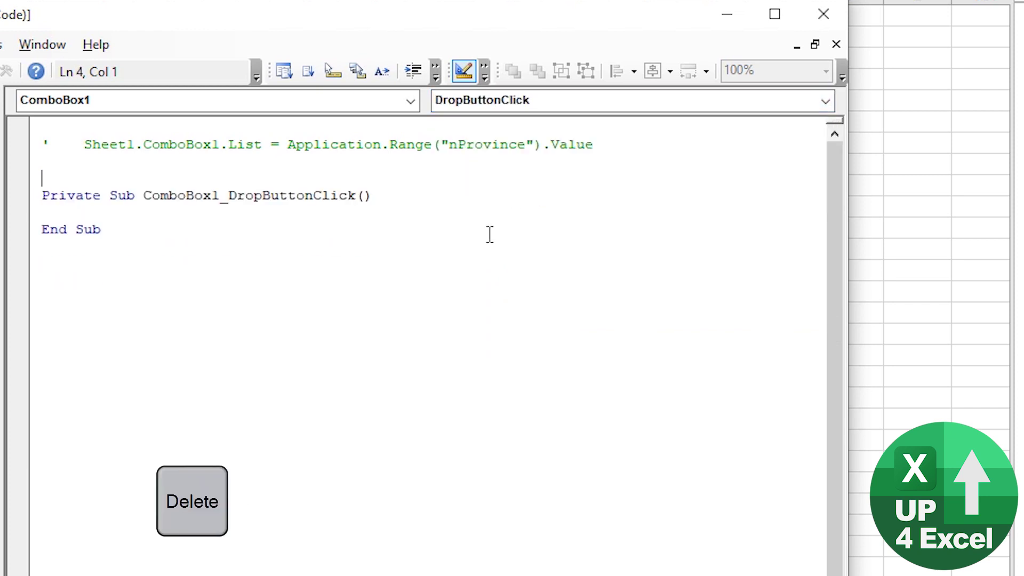
key("Up")
key("Up")
key("ctrl+Right")
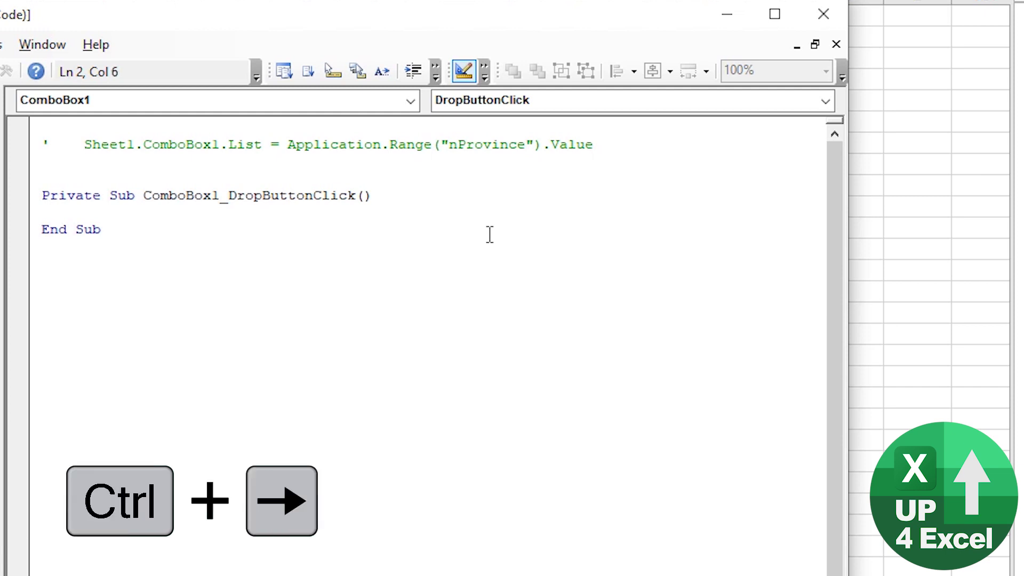
key("ctrl+shift+Right")
key("ctrl+shift+Right")
key("ctrl+shift+Right")
key("ctrl+shift+Right")
key("ctrl+shift+Right")
key("ctrl+shift+Right")
key("ctrl+shift+Right")
key("ctrl+shift+Right")
key("ctrl+shift+Right")
key("ctrl+shift+Right")
key("ctrl+shift+Right")
key("ctrl+shift+Right")
key("ctrl+shift+Right")
key("ctrl+shift+Right")
key("ctrl+shift+Left")
key("ctrl+c")
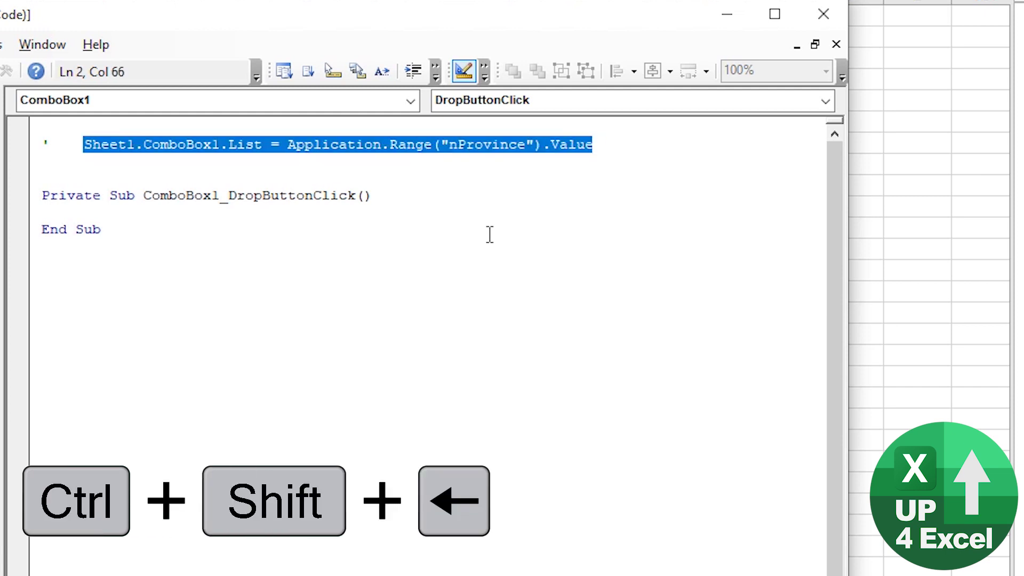
key("Down")
key("Down")
key("Down")
key("Down")
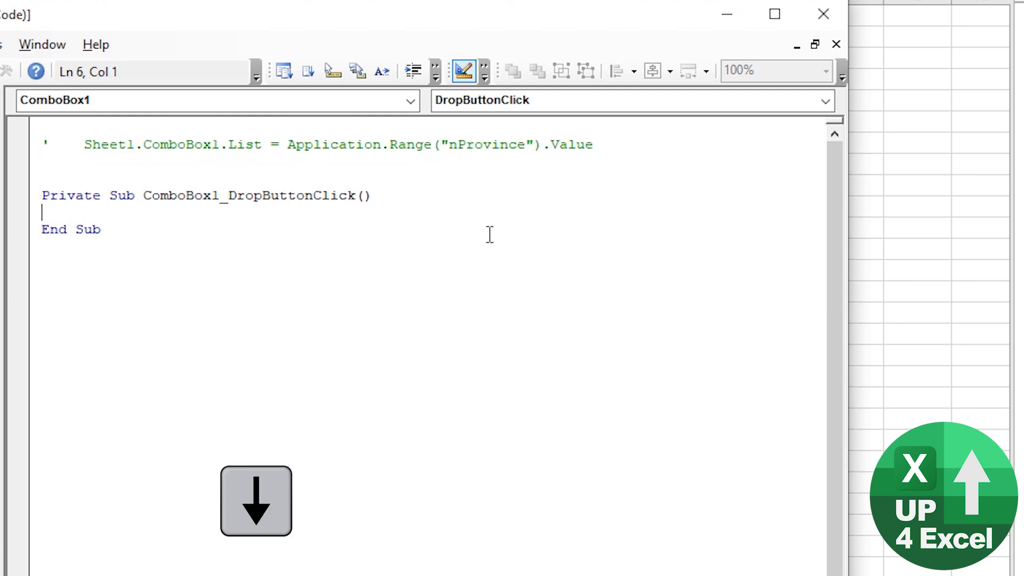
key("ctrl+v")
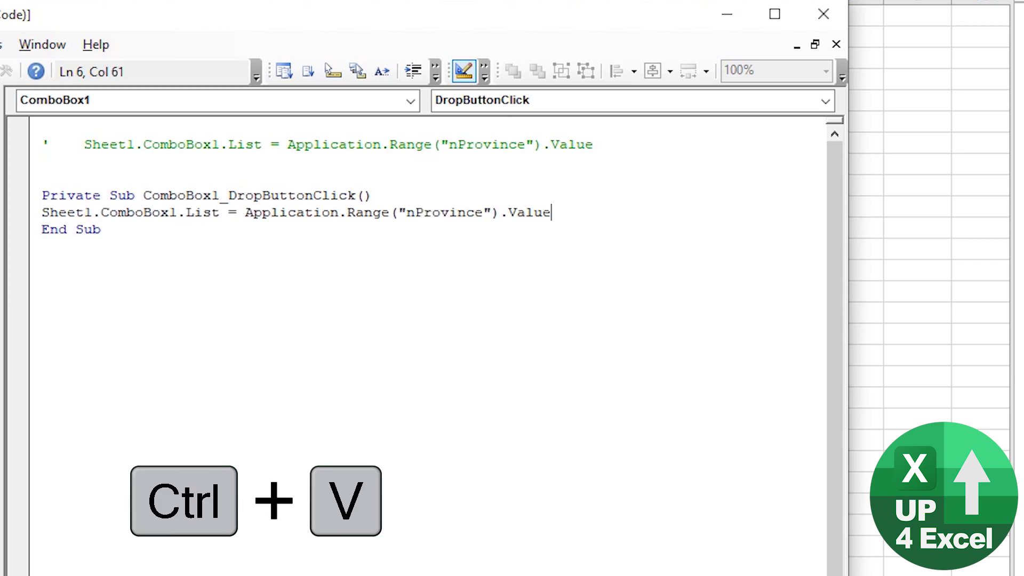
Tidy the DropButtonClick line spacing and indent the List = Application.Range("nProvince").Value statement
left_click(42, 212)
key("Return")
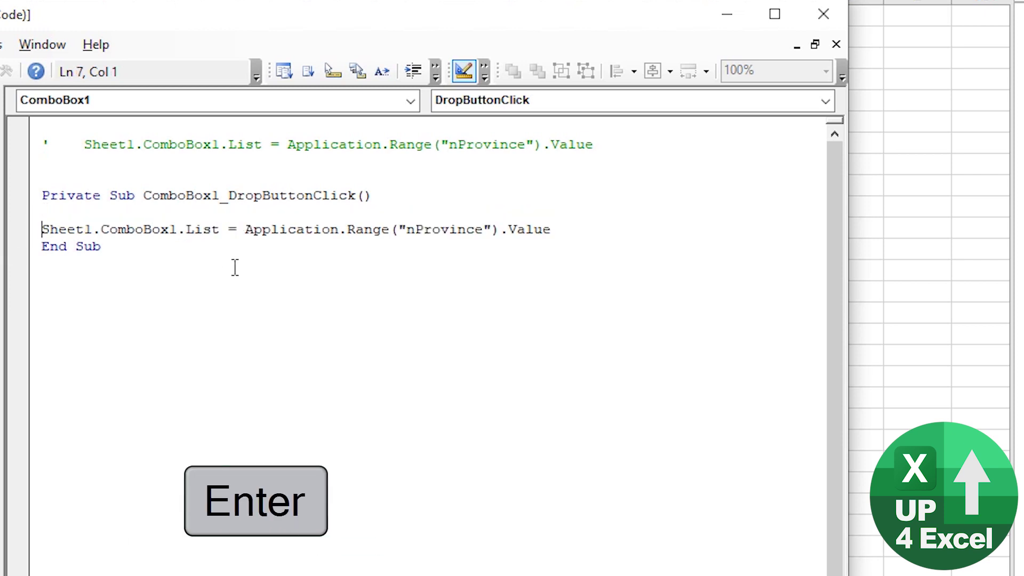
key("Down")
key("Tab")
key("BackSpace")
key("Return")
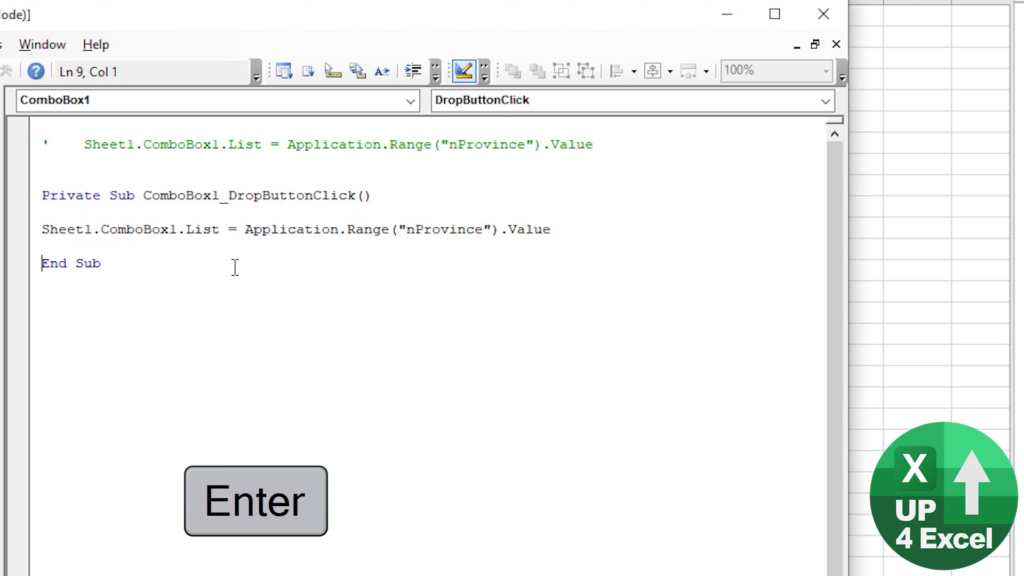
key("Up")
key("Up")
key("Tab")
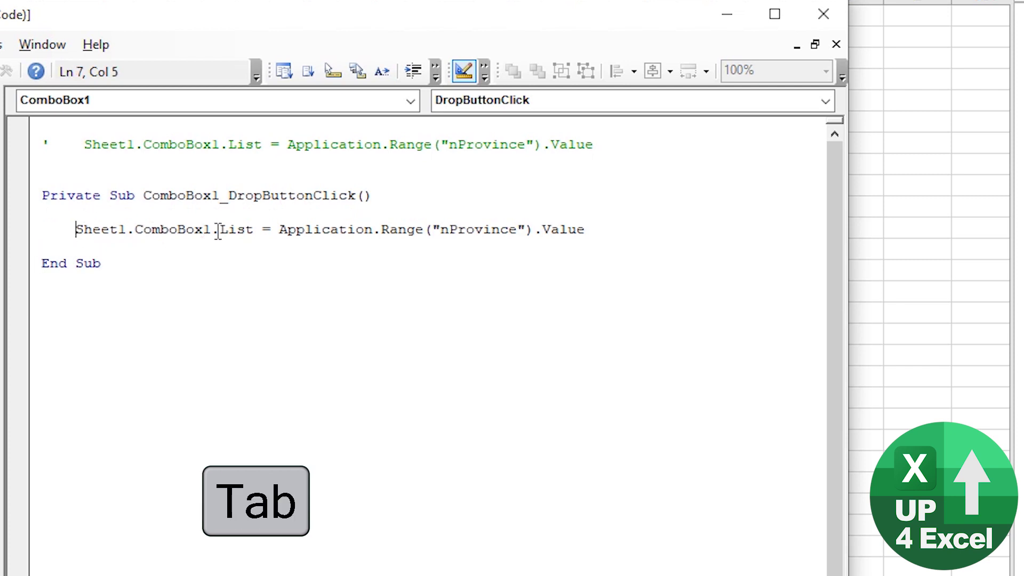
left_click_drag(253, 235, 212, 235)
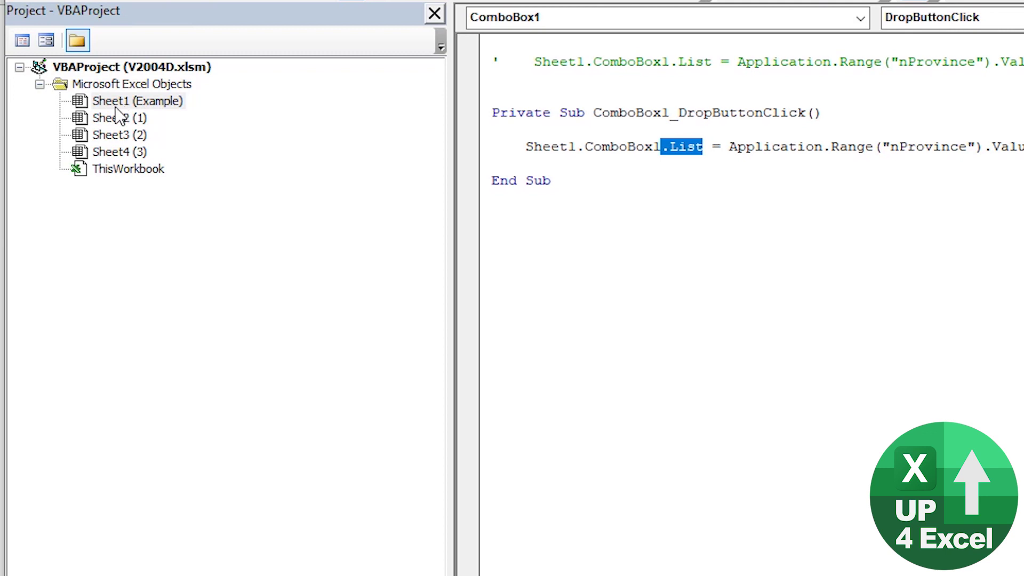
Highlight Application.Range, "nProvince" and .Value in the DropButtonClick statement to explain each part
left_click(731, 155)
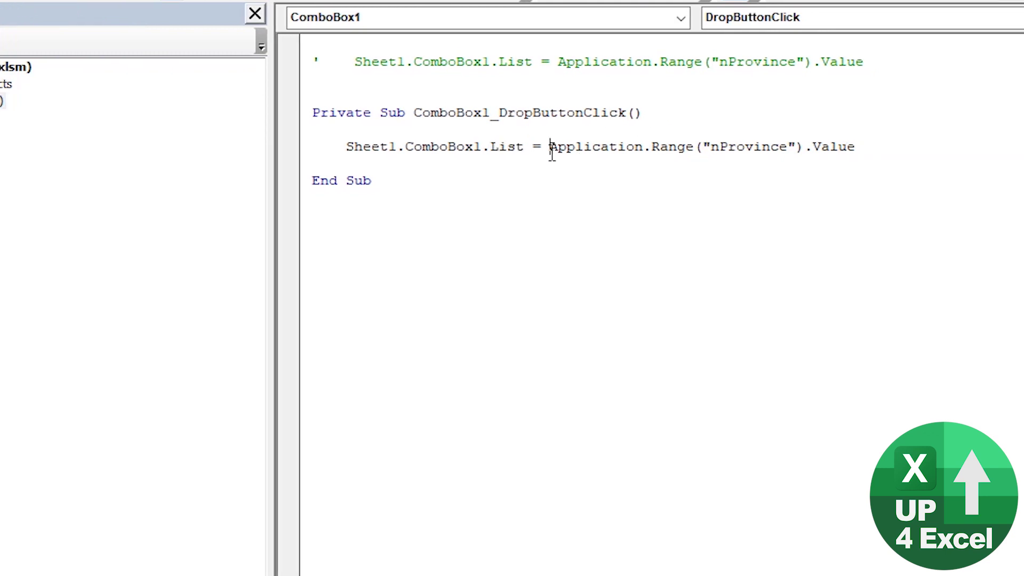
left_click_drag(730, 155, 796, 156)
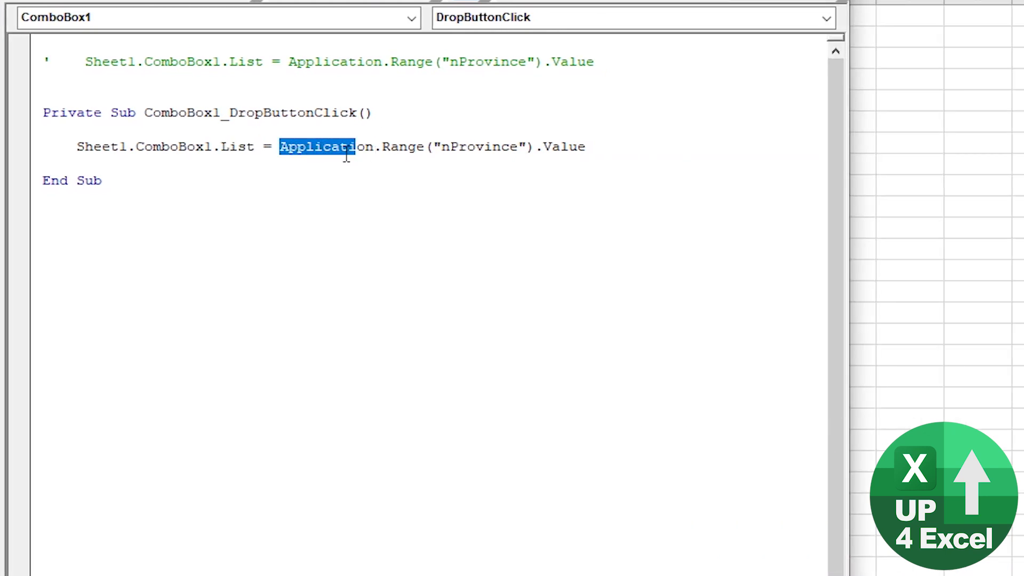
left_click_drag(347, 155, 432, 157)
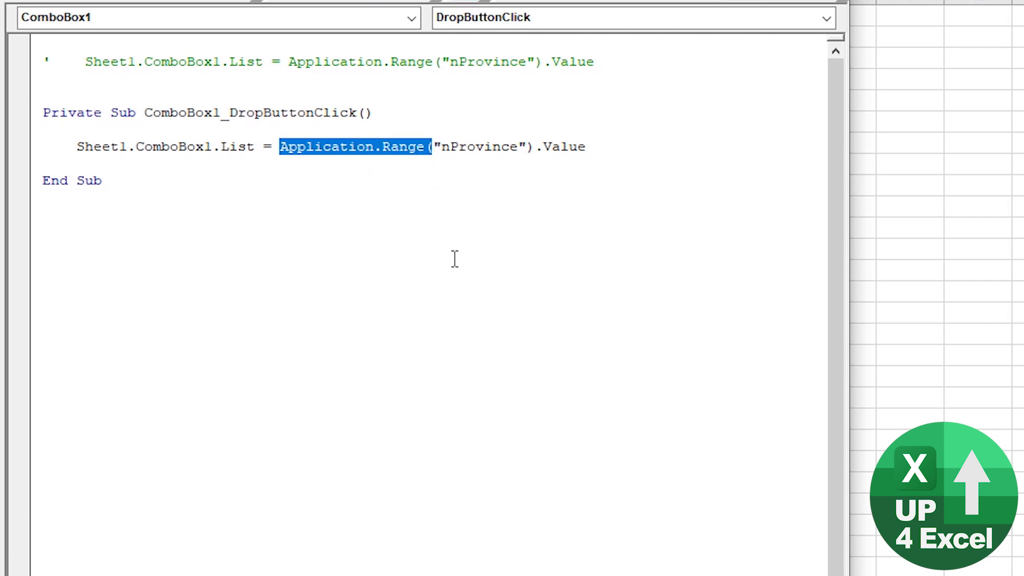
left_click(403, 155)
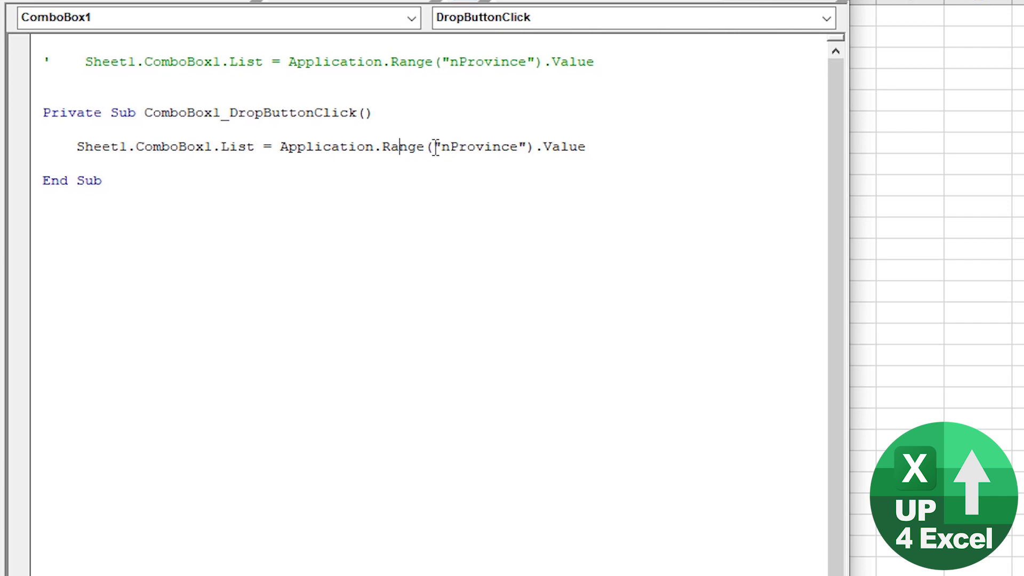
left_click_drag(436, 148, 597, 158)
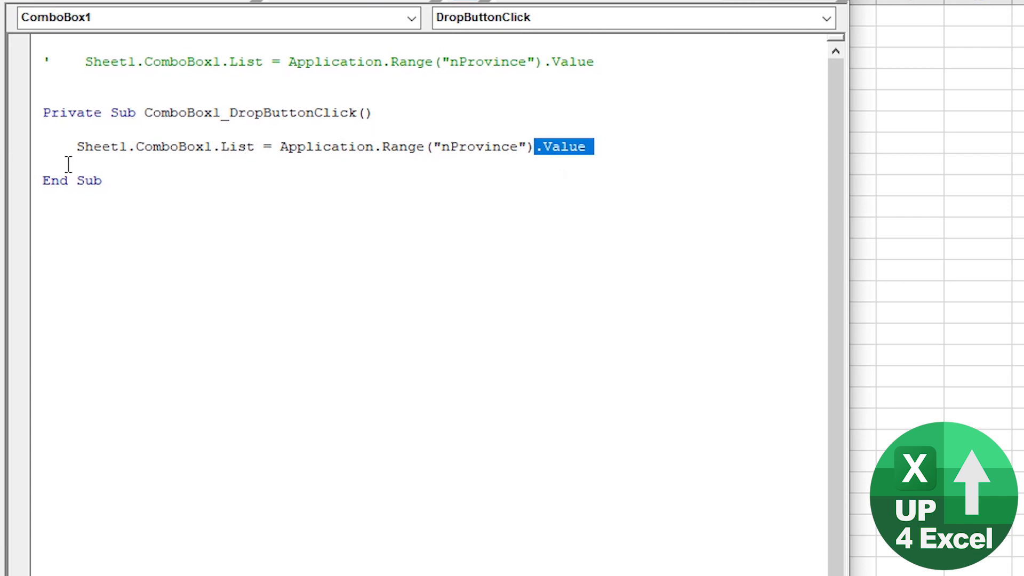
left_click(30, 164)
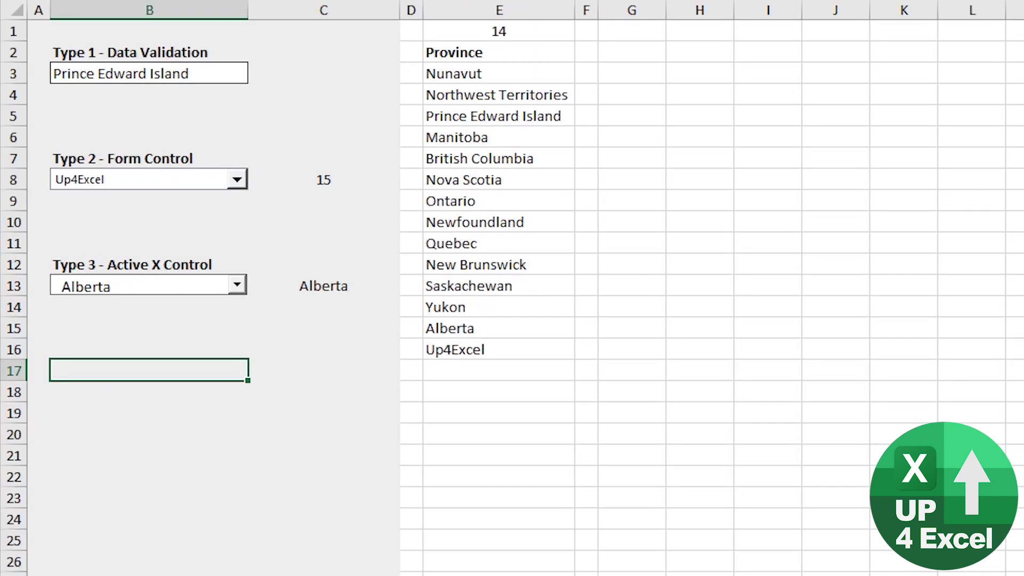
Choose Up4Excel in the ActiveX combo, delete it from E16, and check the combo's list
left_click(236, 287)
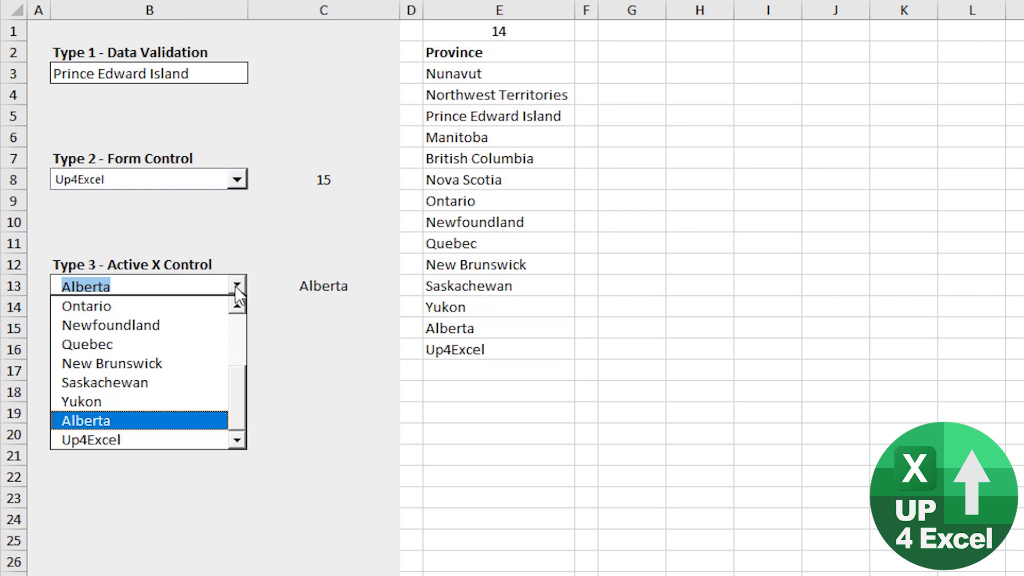
left_click(165, 449)
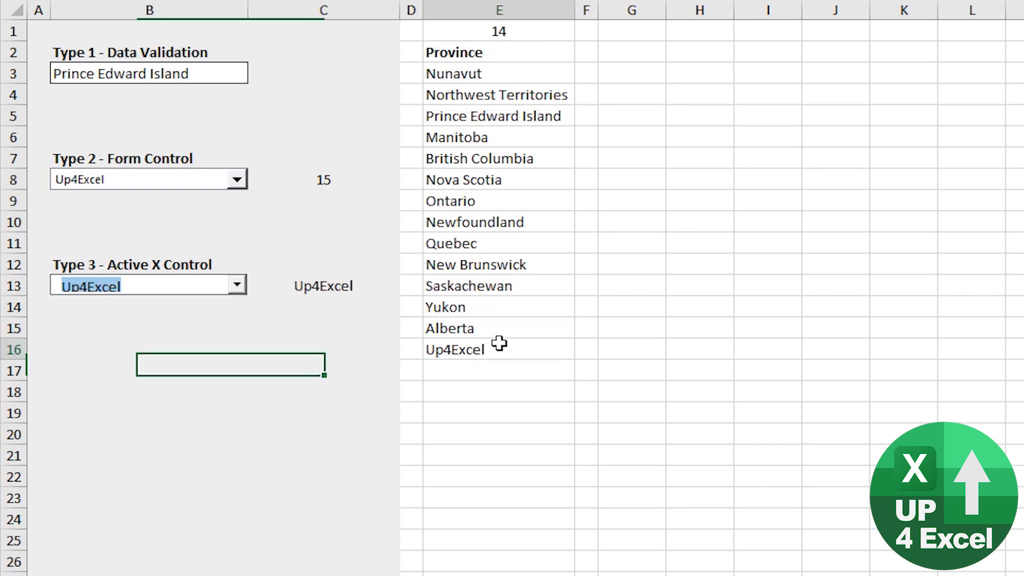
left_click(499, 347)
key("Delete")
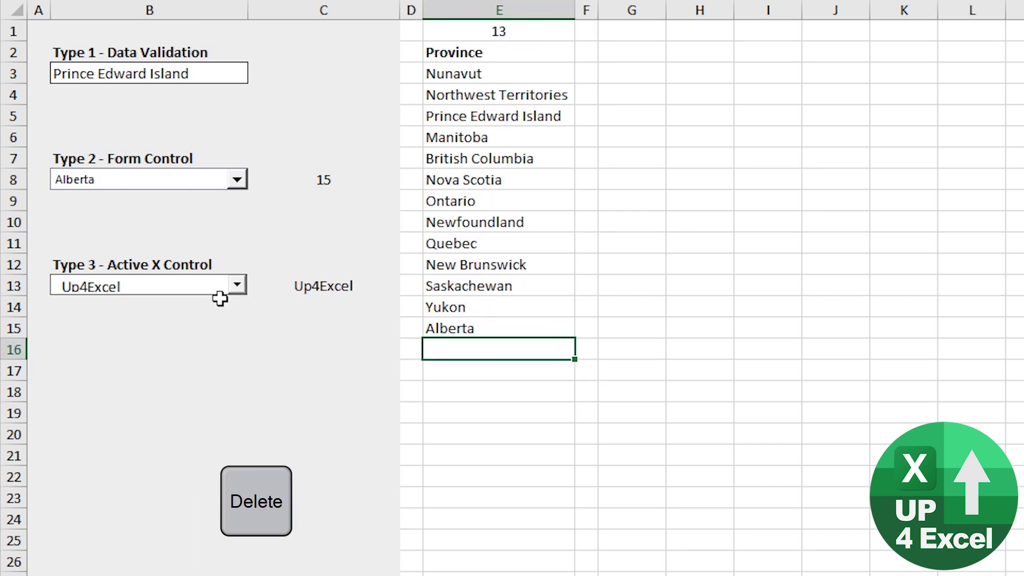
left_click(236, 284)
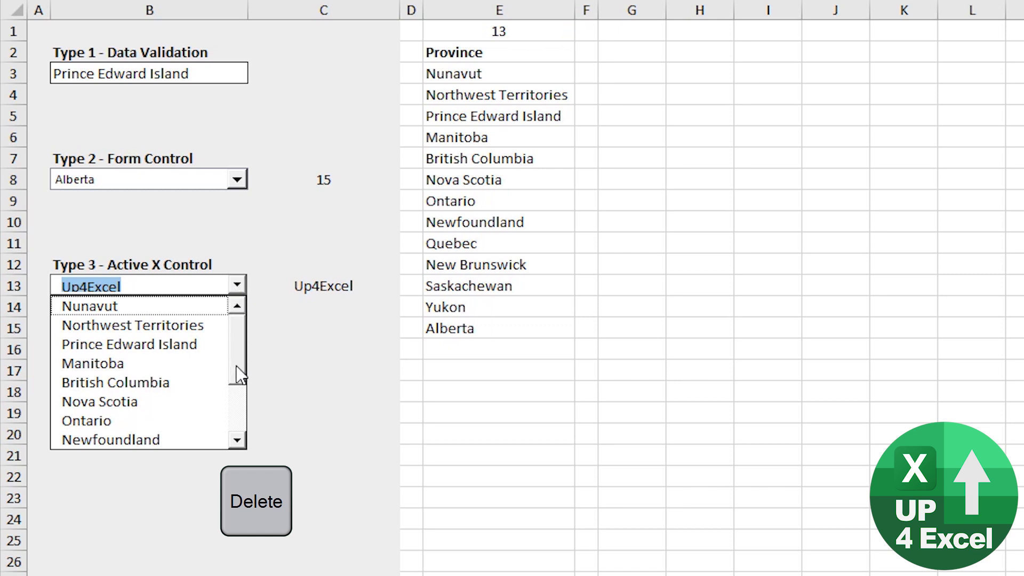
left_click_drag(238, 373, 245, 332)
Re-enter Up4Excel in cell E16 and confirm the ActiveX combo lists it again
left_click(456, 351)
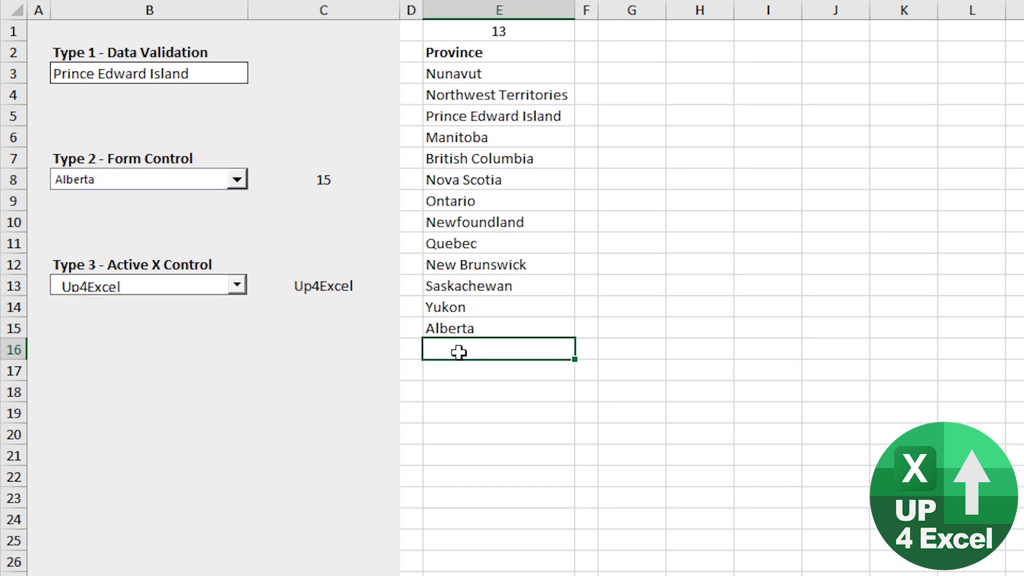
type("Up4E")
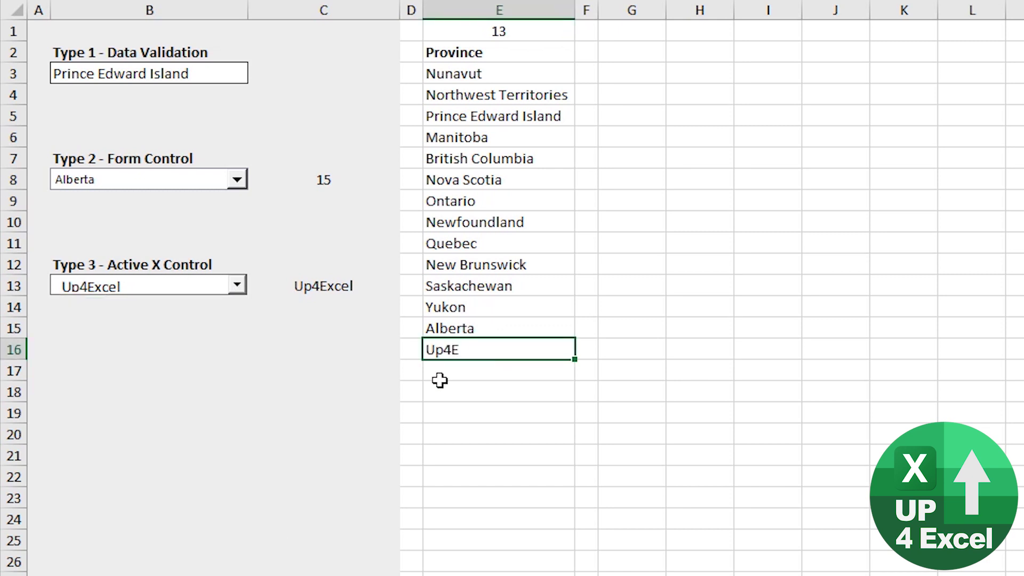
type("xcel")
key("Return")
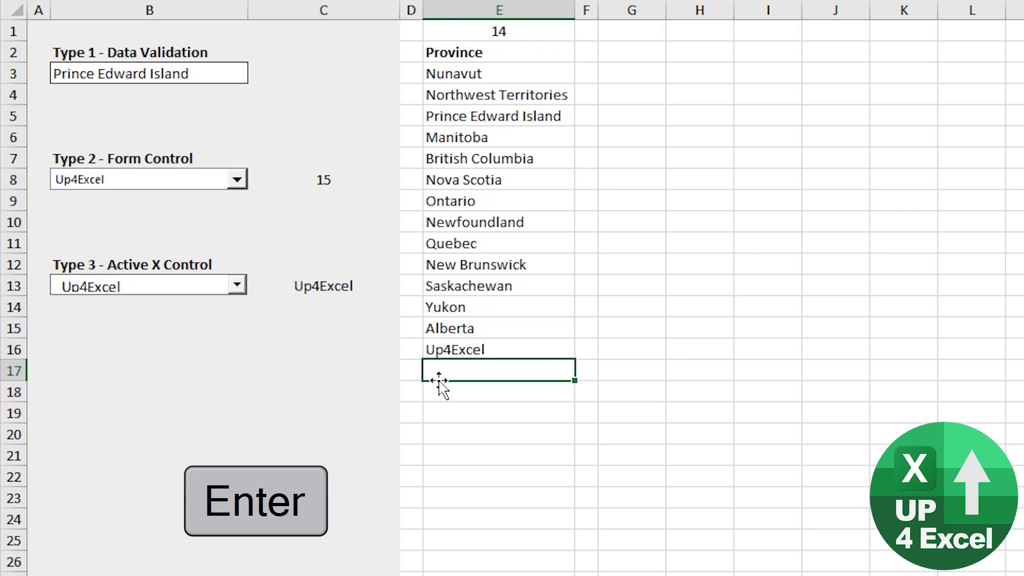
left_click(237, 287)
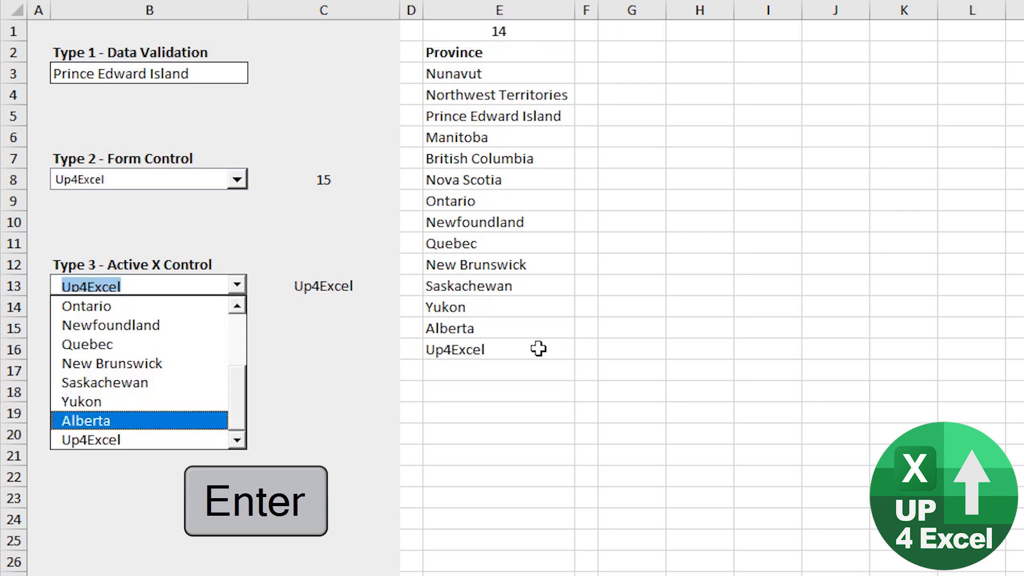